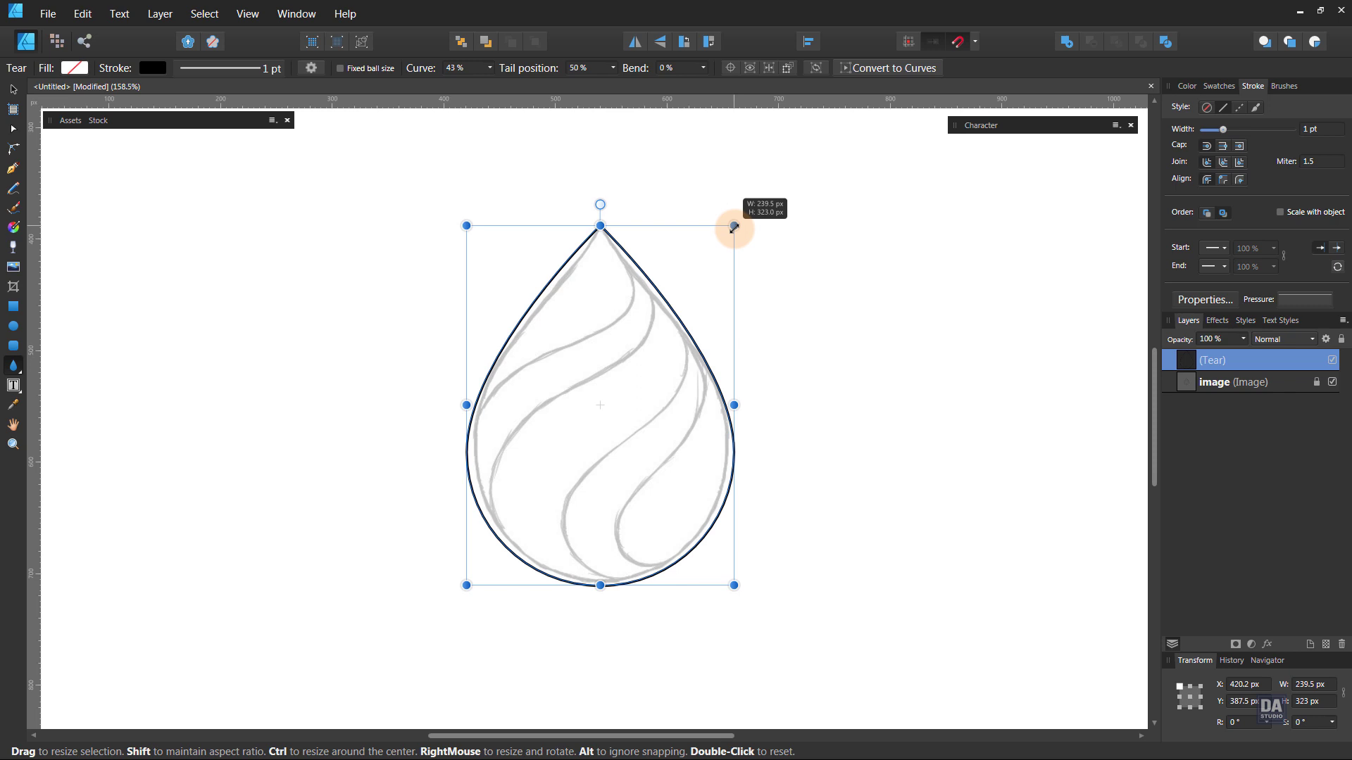
# - Resize the teardrop outline to about 235.7 × 320.5 px to fit the sketched drop
pyautogui.moveTo(734, 226); pyautogui.dragTo(731, 228)
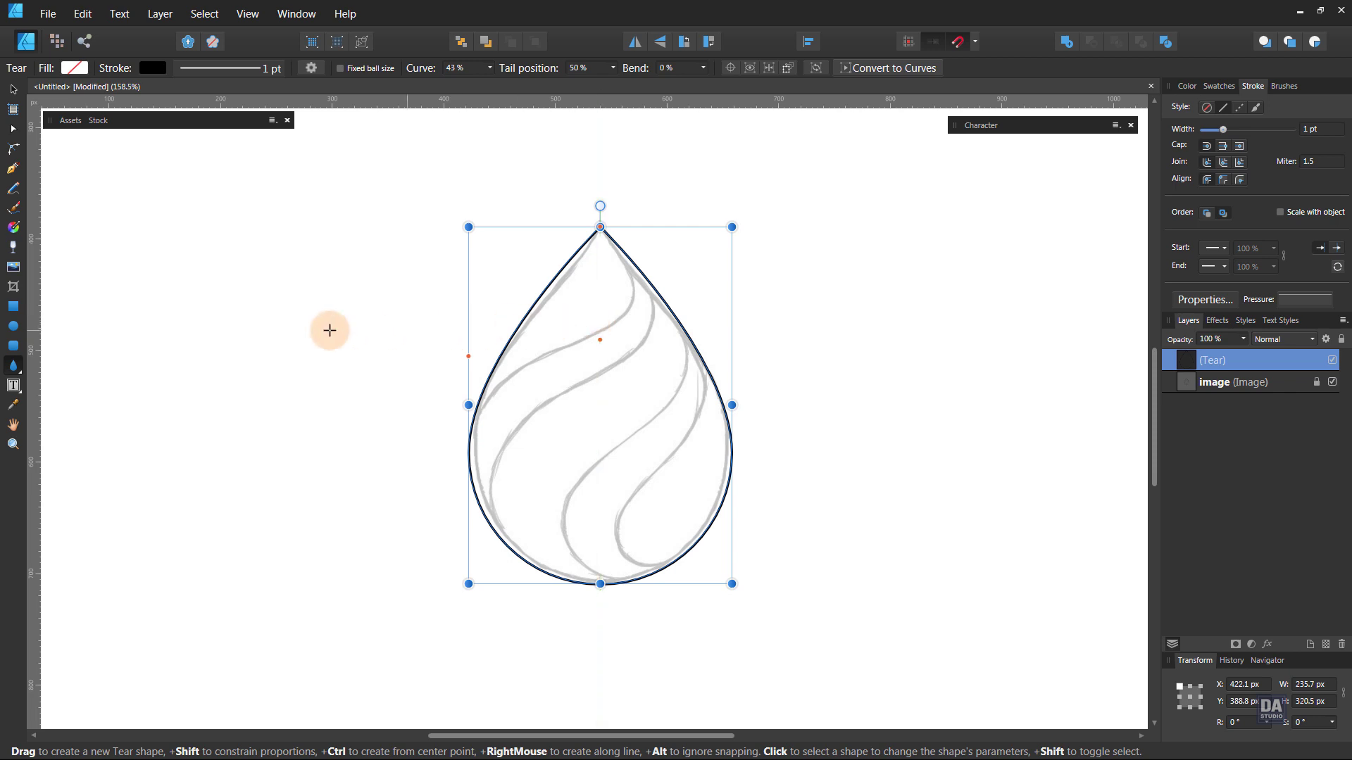
# - Draw an S-shaped Pen curve across the teardrop from its lower-left edge to its upper-right edge, roughly along the second sketched swirl line
pyautogui.click(18, 171)
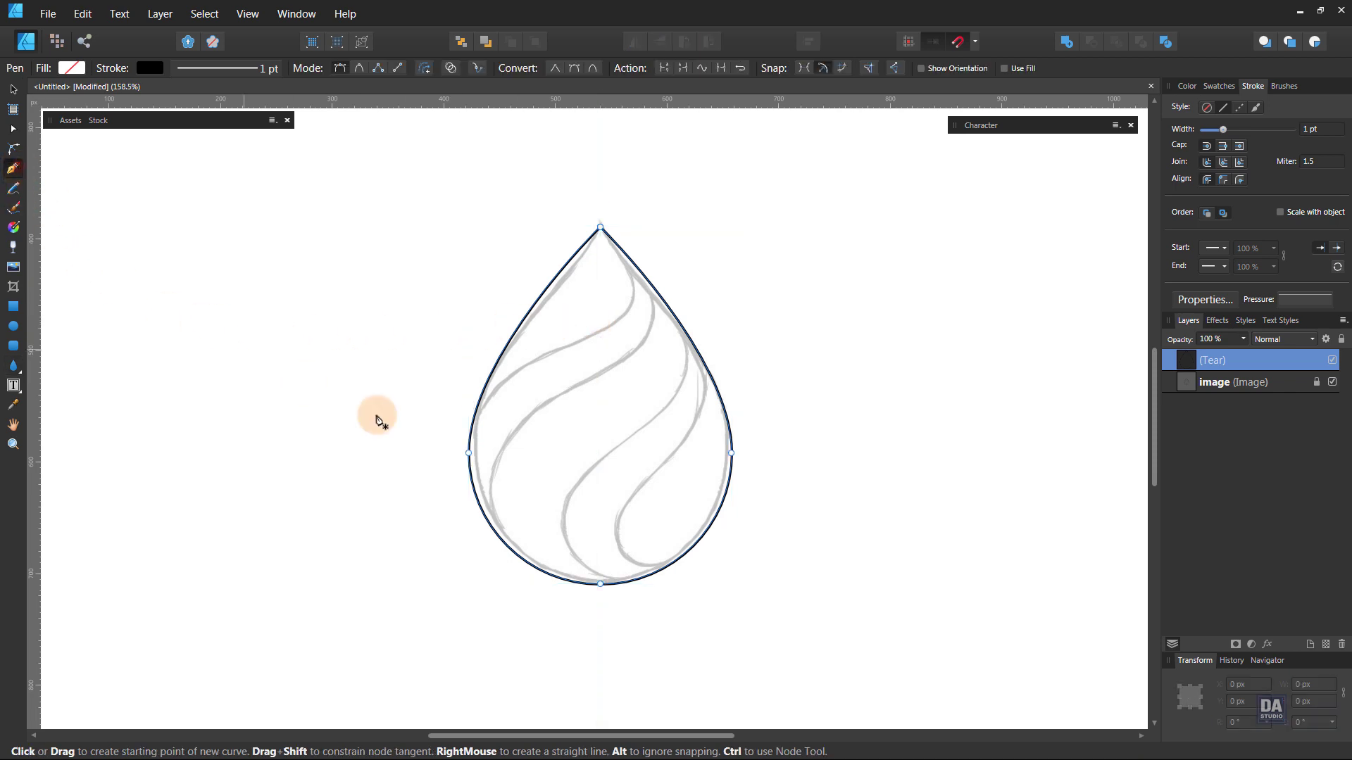
pyautogui.click(504, 555)
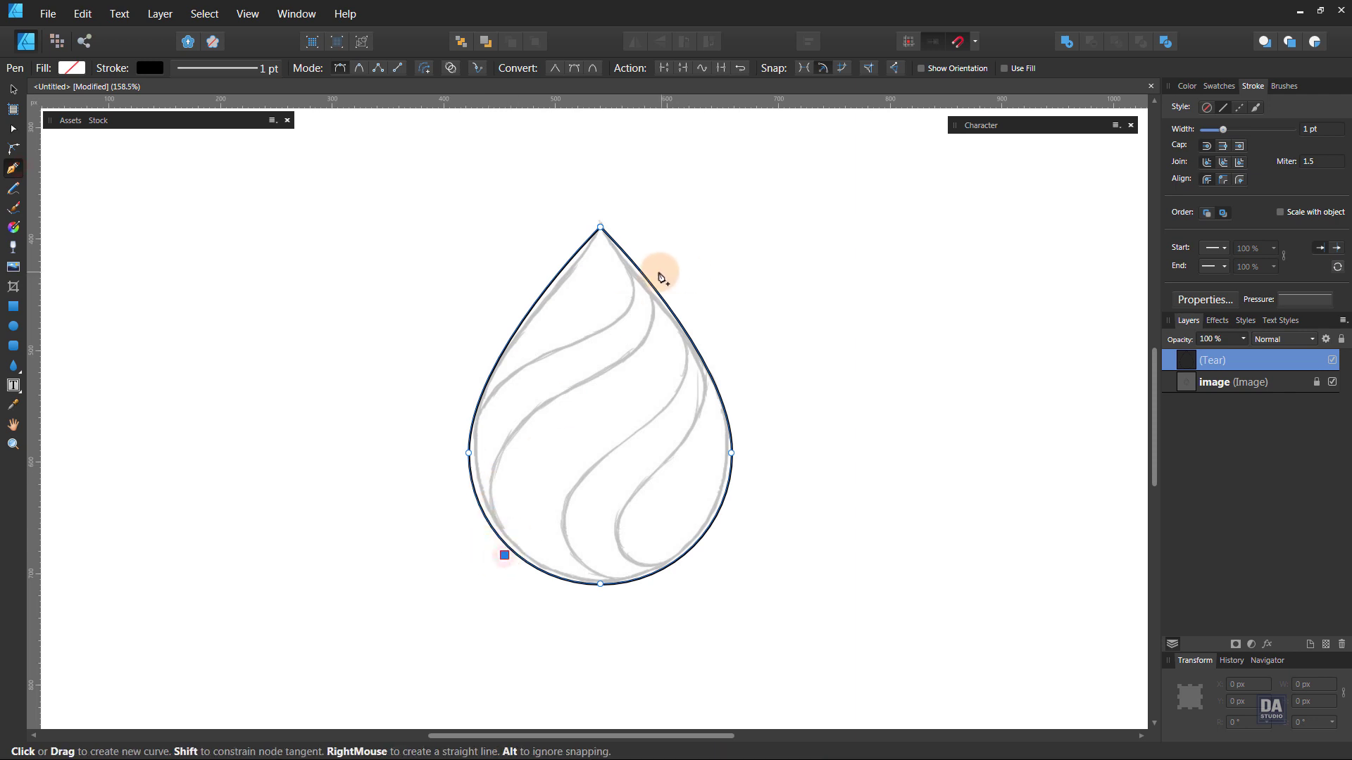
pyautogui.click(659, 271)
pyautogui.moveTo(553, 468); pyautogui.dragTo(472, 442)
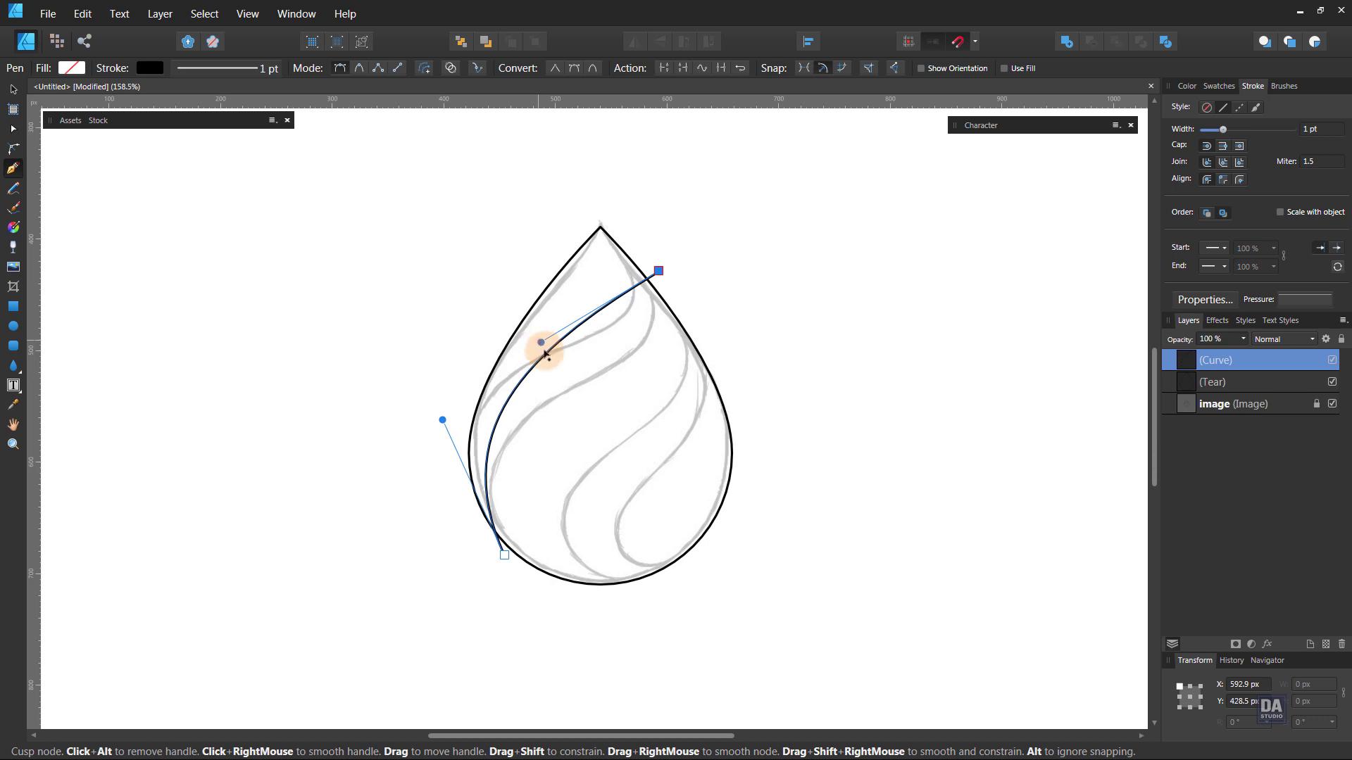
pyautogui.moveTo(545, 355); pyautogui.dragTo(731, 431)
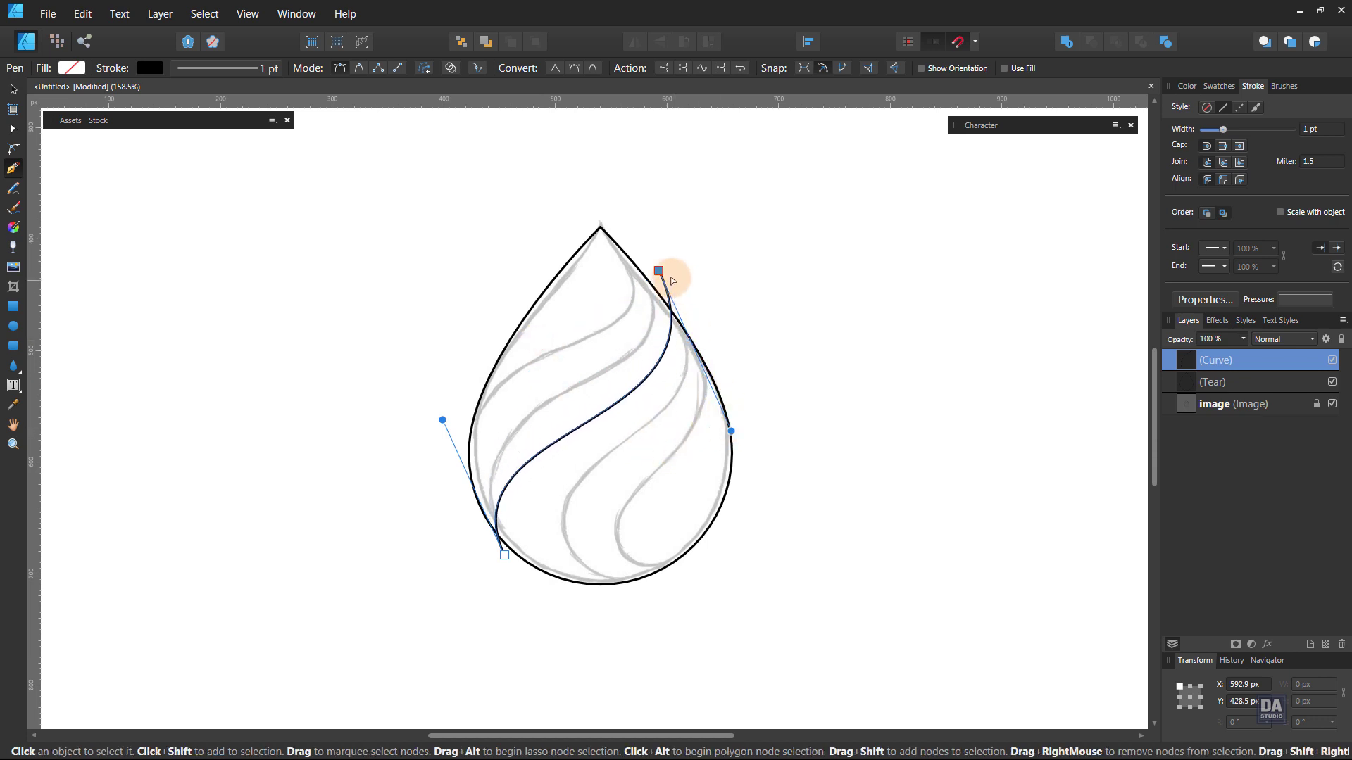
# - Adjust the curve's end nodes and handles to follow the second sketched swirl line, keeping both ends outside the teardrop
pyautogui.moveTo(658, 271); pyautogui.dragTo(635, 248)
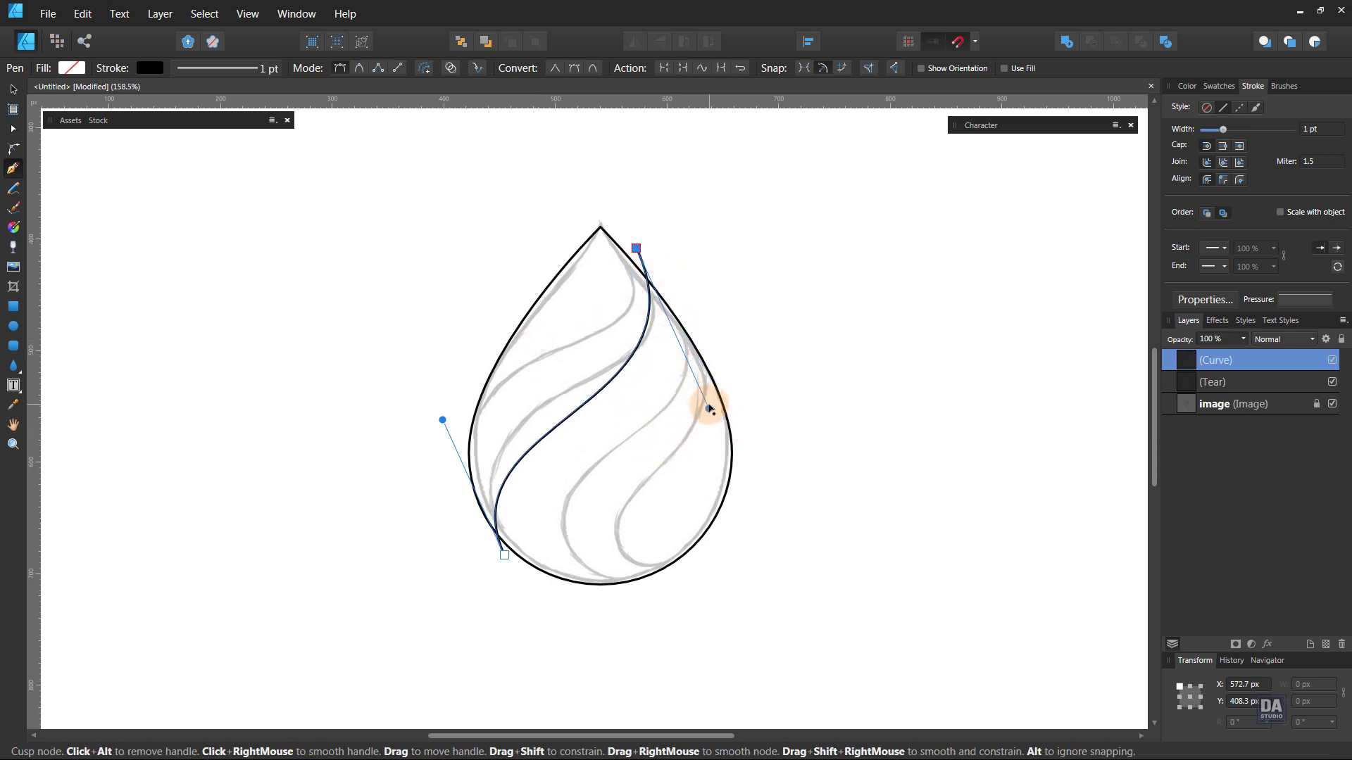
pyautogui.moveTo(709, 410); pyautogui.dragTo(719, 415)
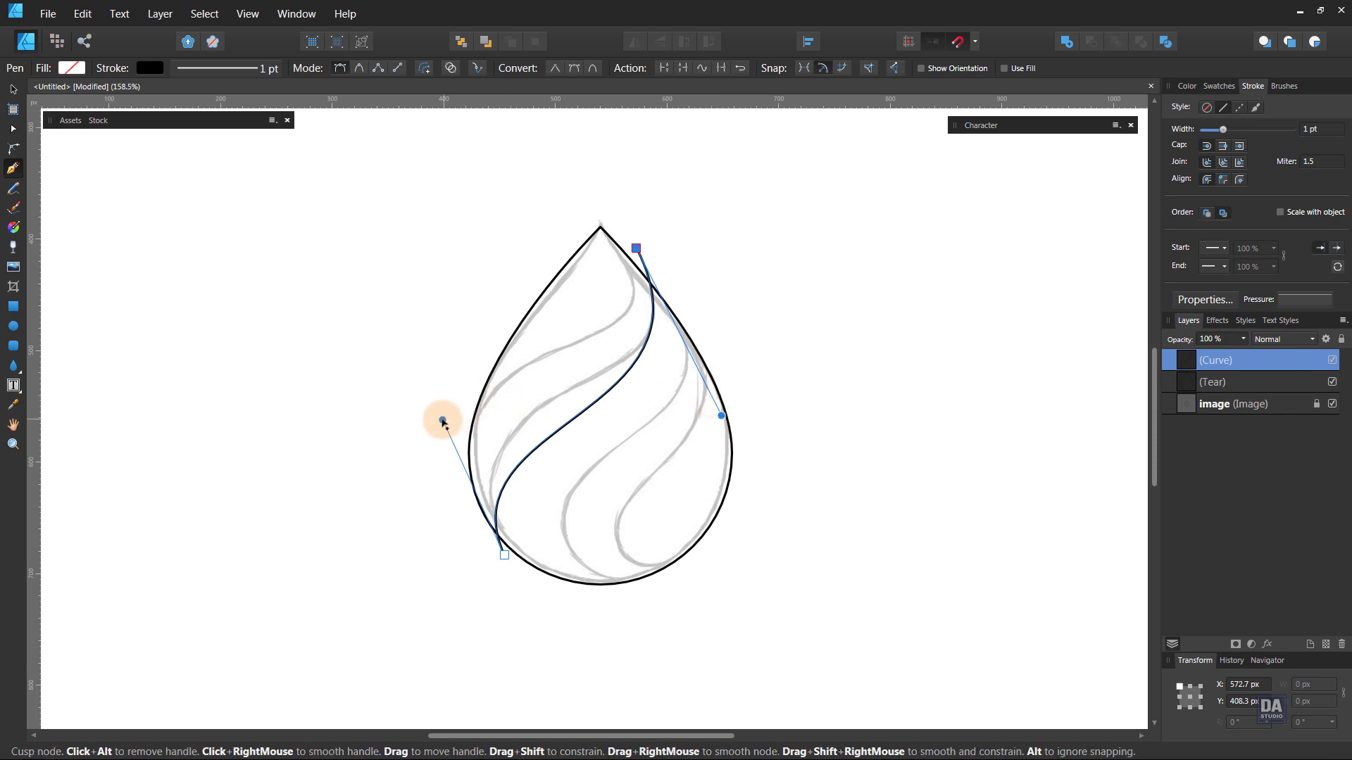
pyautogui.moveTo(442, 419); pyautogui.dragTo(421, 375)
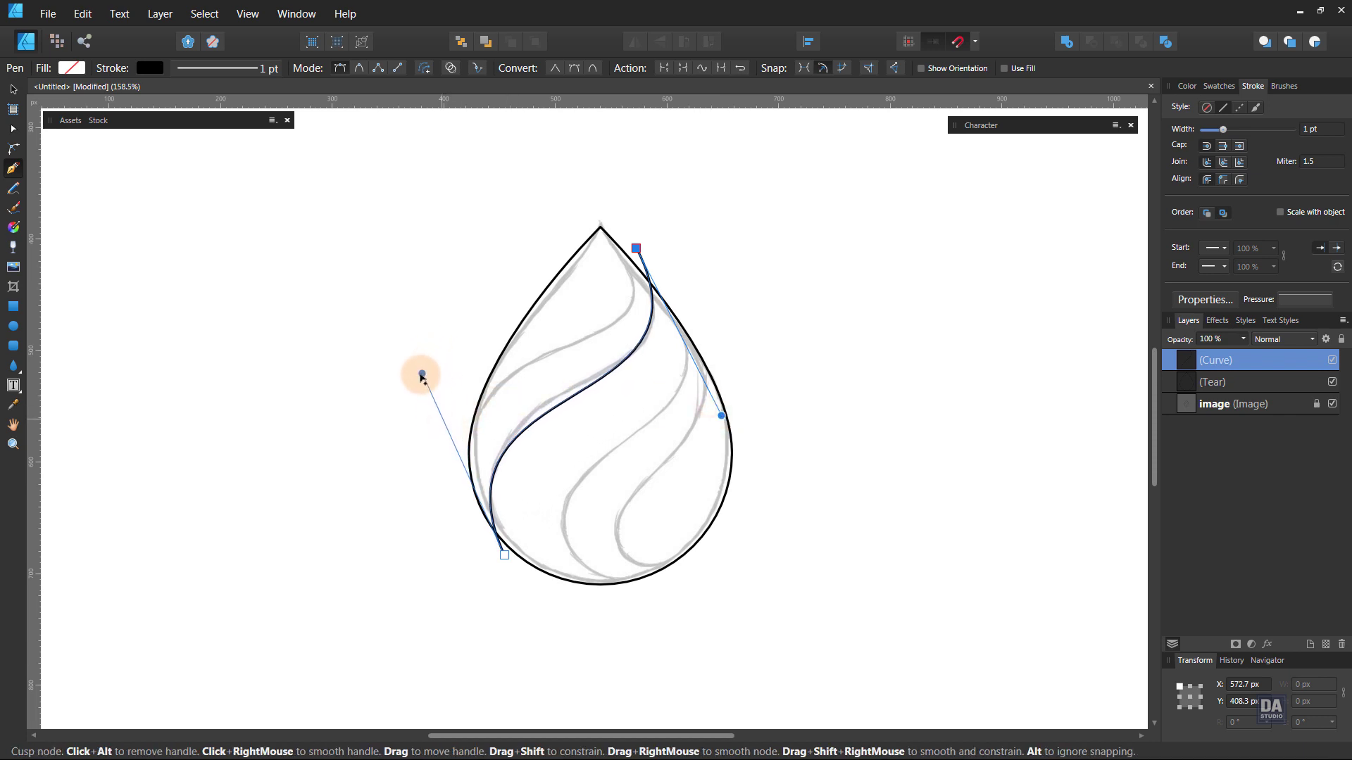
pyautogui.moveTo(504, 554); pyautogui.dragTo(518, 568)
pyautogui.moveTo(437, 390); pyautogui.dragTo(405, 382)
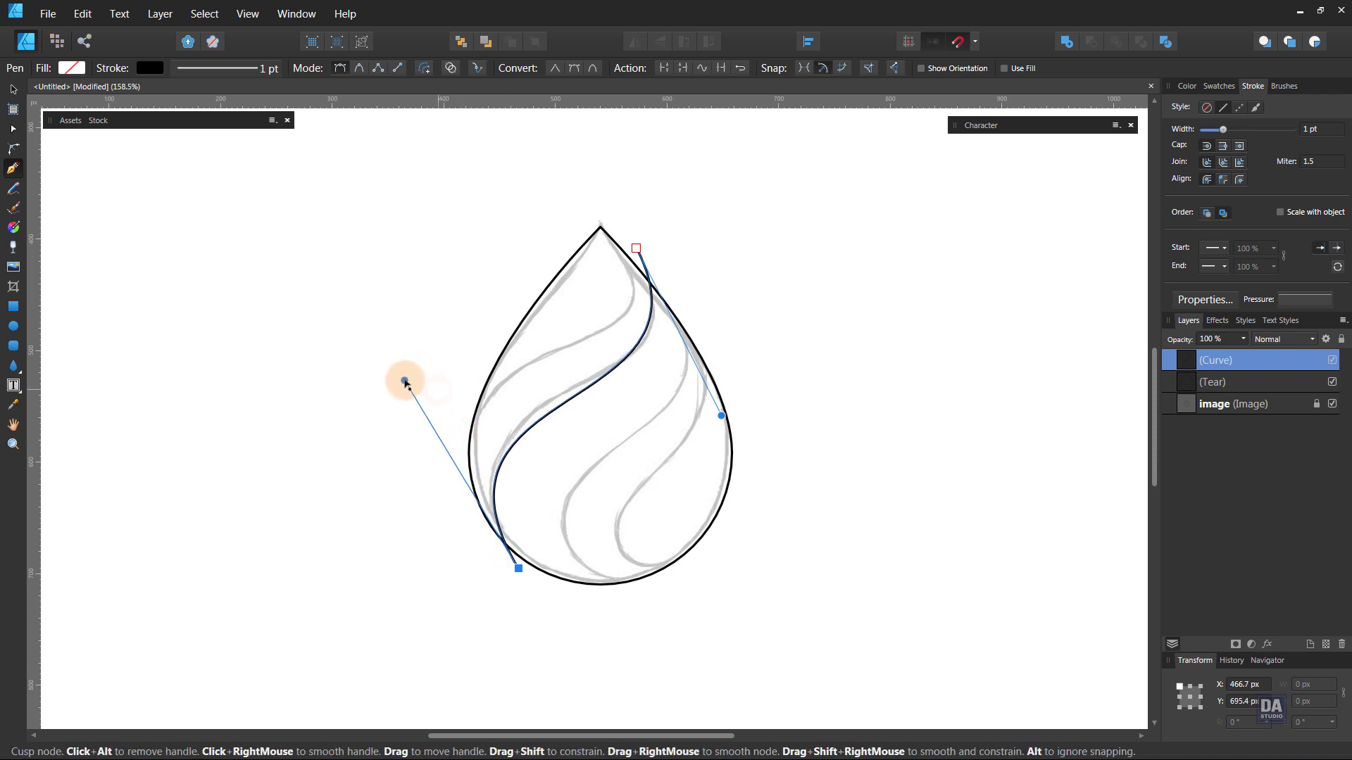
pyautogui.moveTo(720, 416); pyautogui.dragTo(754, 413)
pyautogui.click(636, 248)
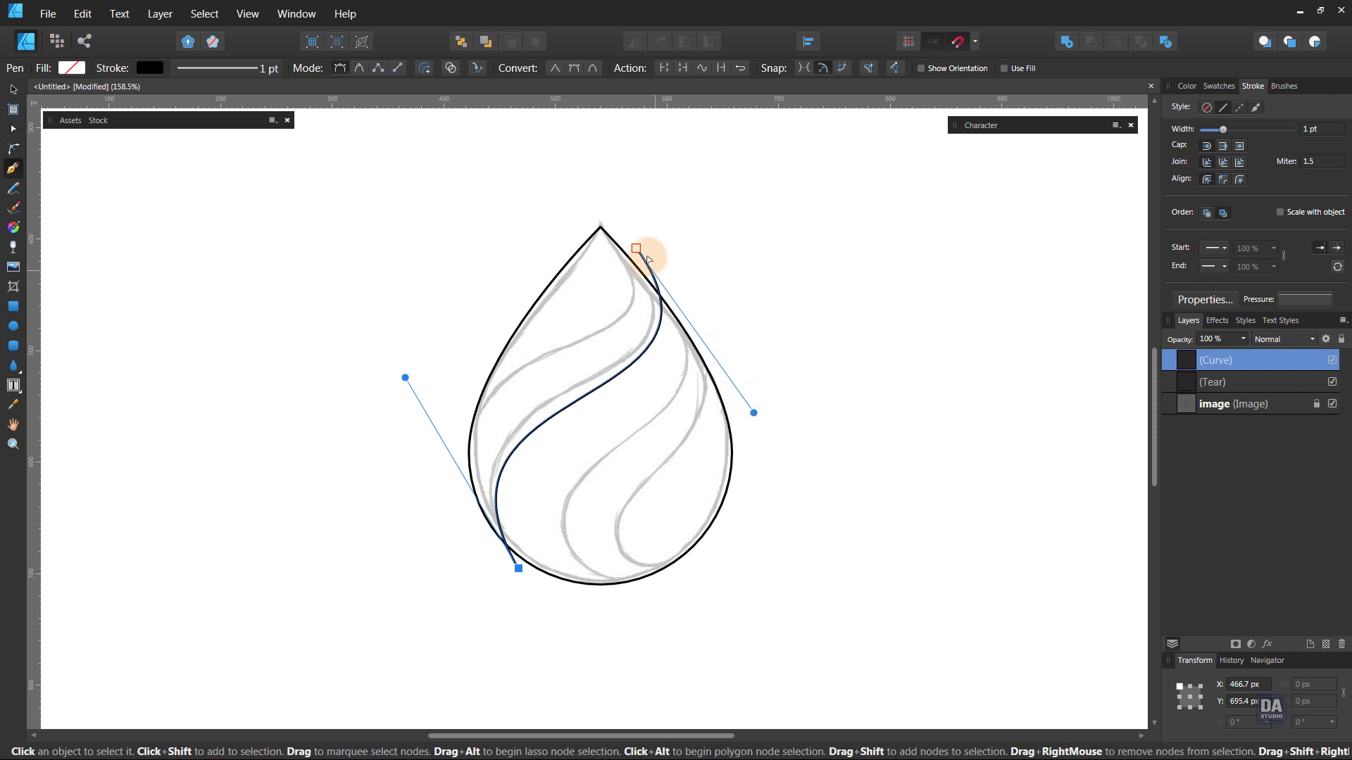
pyautogui.moveTo(636, 248); pyautogui.dragTo(624, 243)
pyautogui.moveTo(753, 413); pyautogui.dragTo(762, 421)
pyautogui.moveTo(405, 378); pyautogui.dragTo(404, 361)
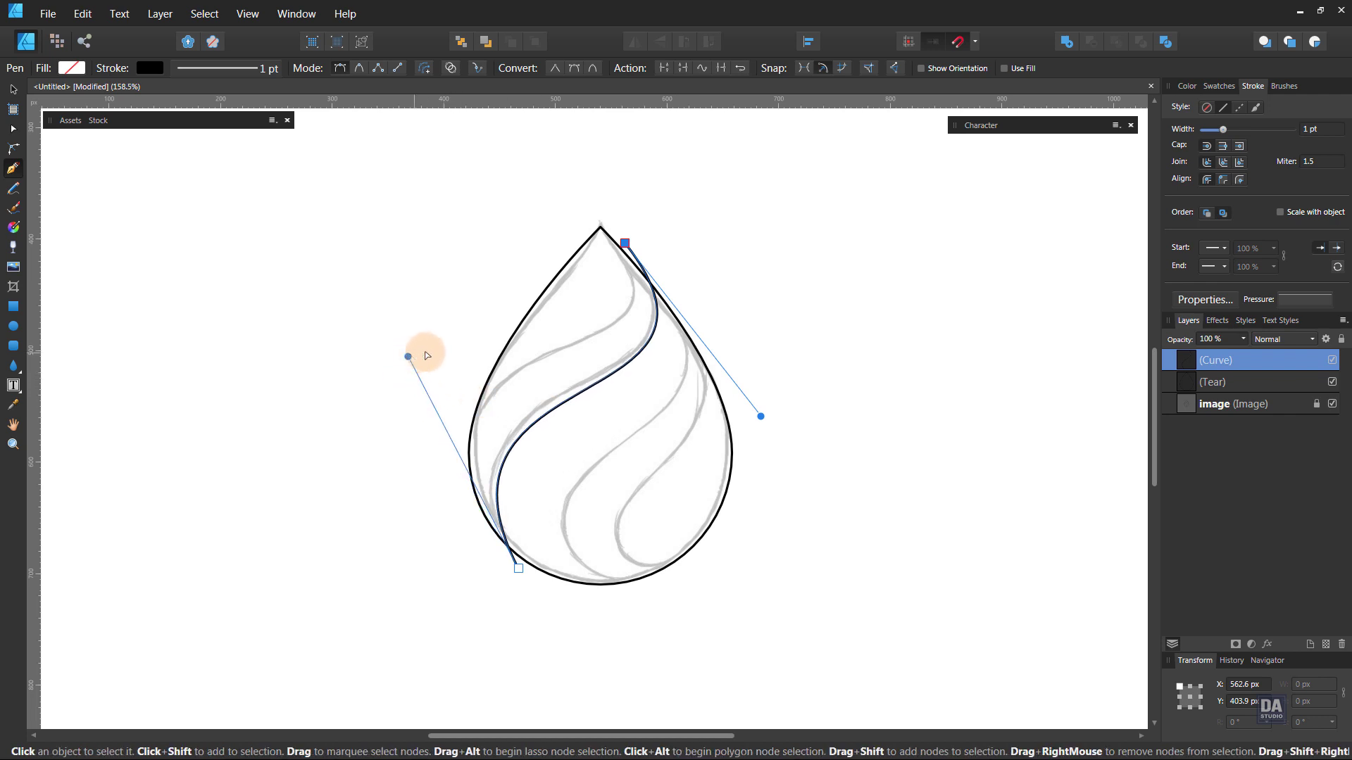
# - Extend the curve above the teardrop's tip and around its left side, closing the shape at the lower-left node
pyautogui.click(599, 209)
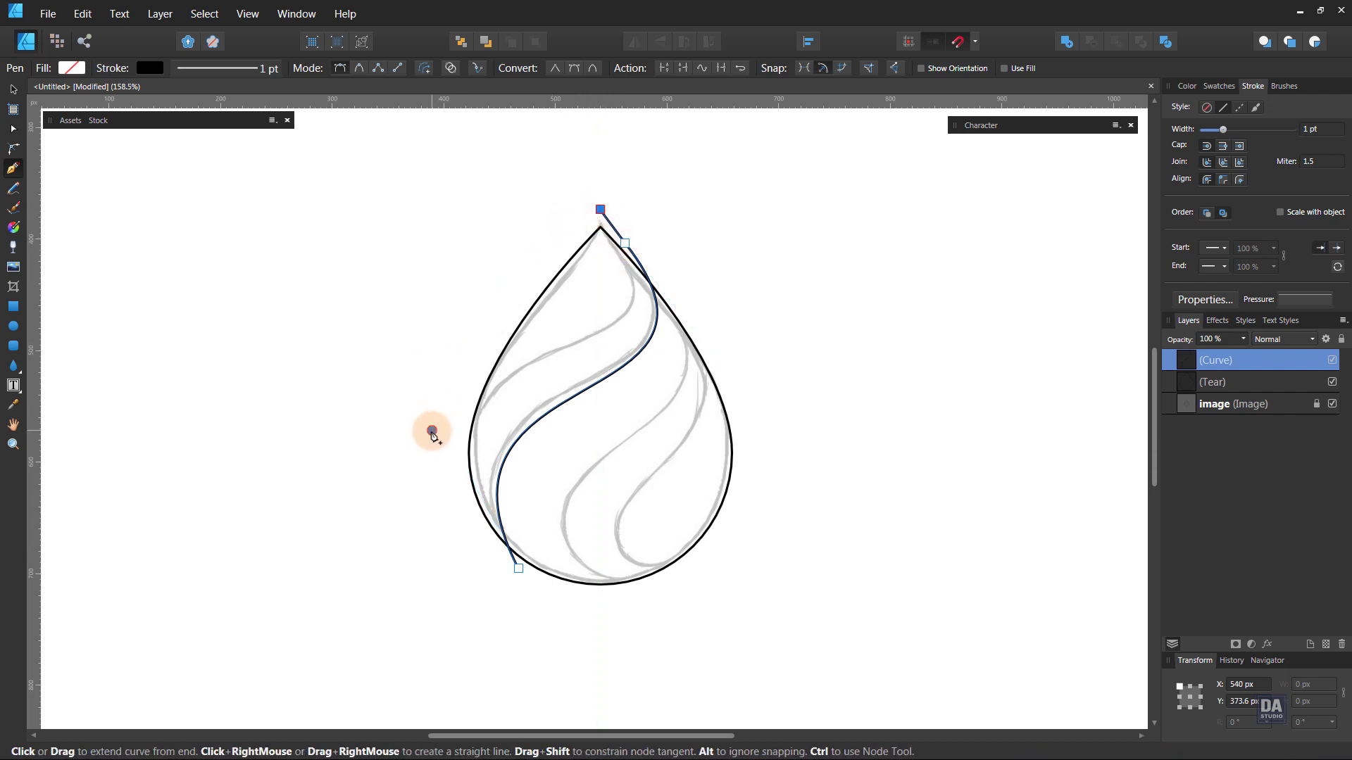
pyautogui.click(431, 431)
pyautogui.click(518, 569)
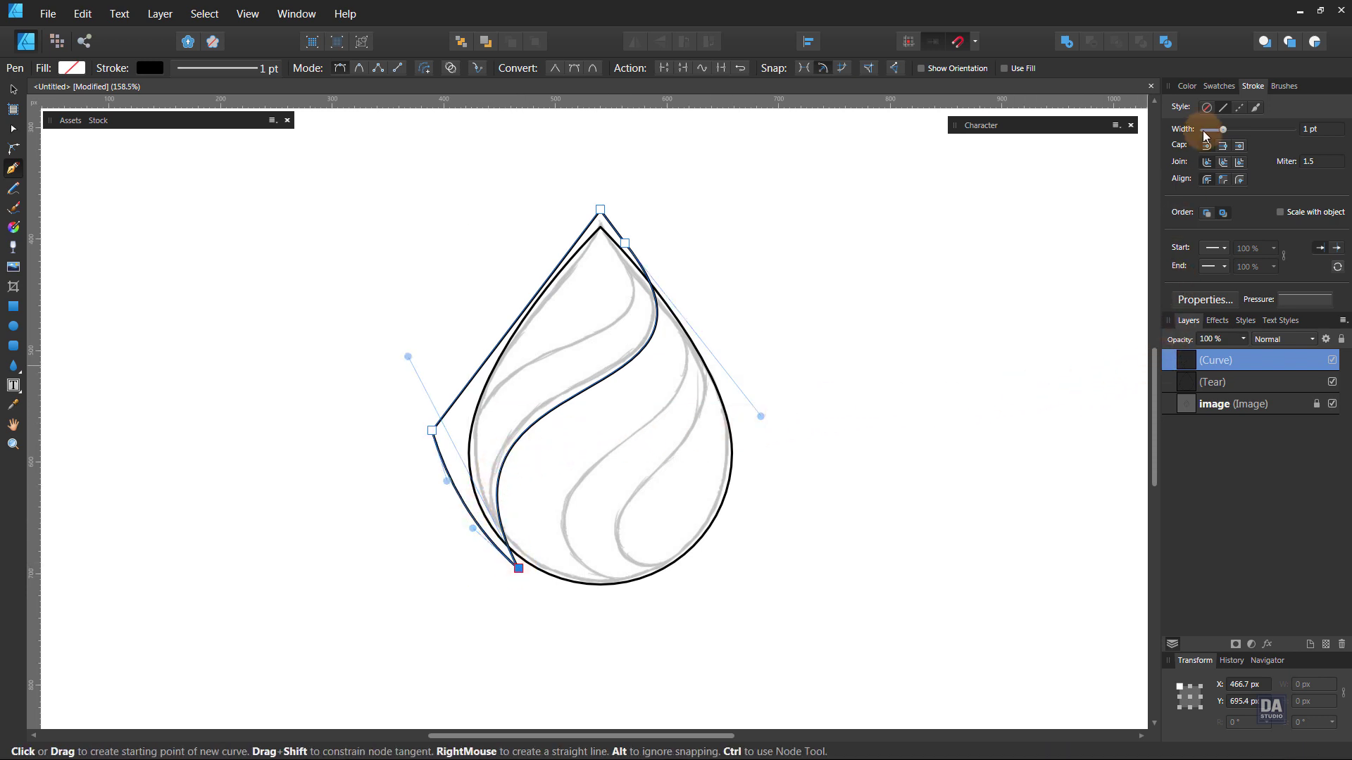
# - Fill the closed curve with medium grey at lightness 60 and clip it inside the teardrop layer
pyautogui.click(1187, 86)
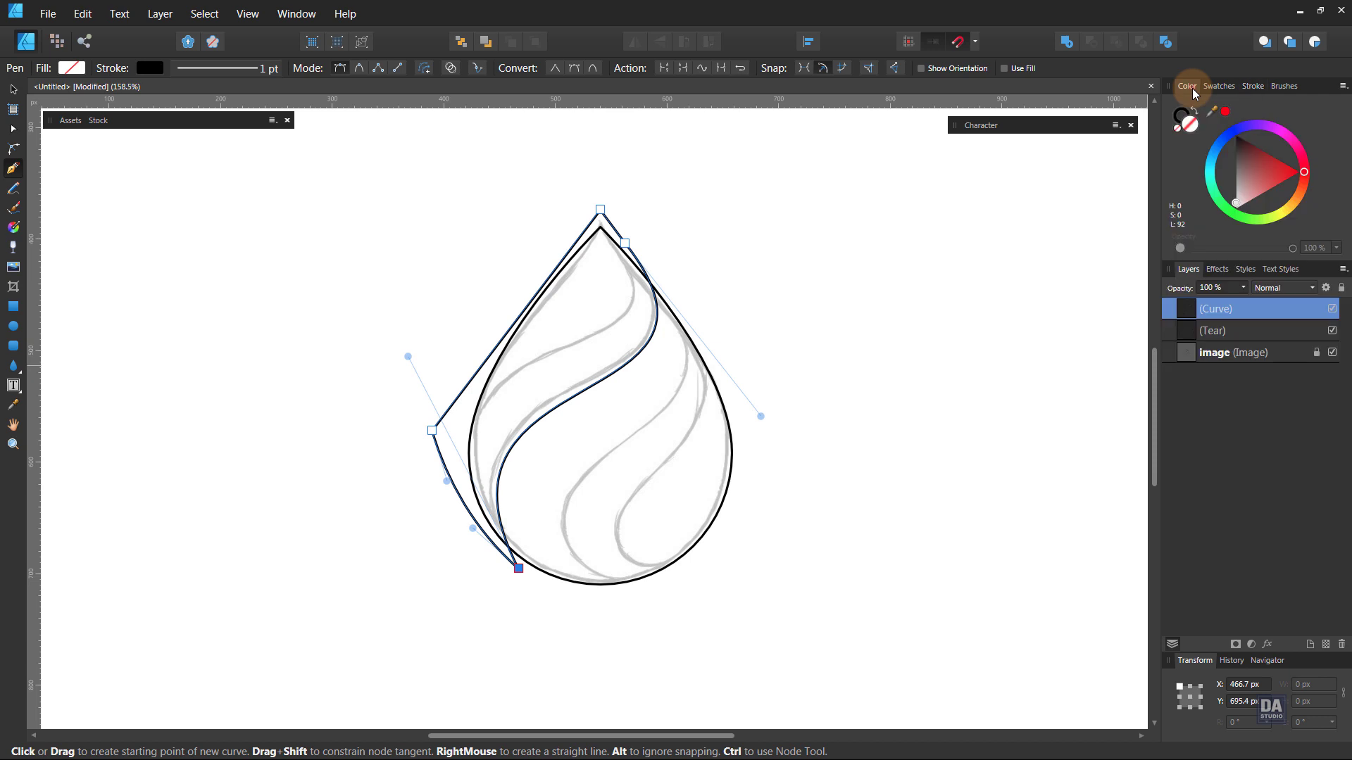
pyautogui.click(1236, 180)
pyautogui.moveTo(1207, 310); pyautogui.dragTo(1241, 339)
pyautogui.keyDown('ctrl'); pyautogui.click(853, 346); pyautogui.keyUp('ctrl')
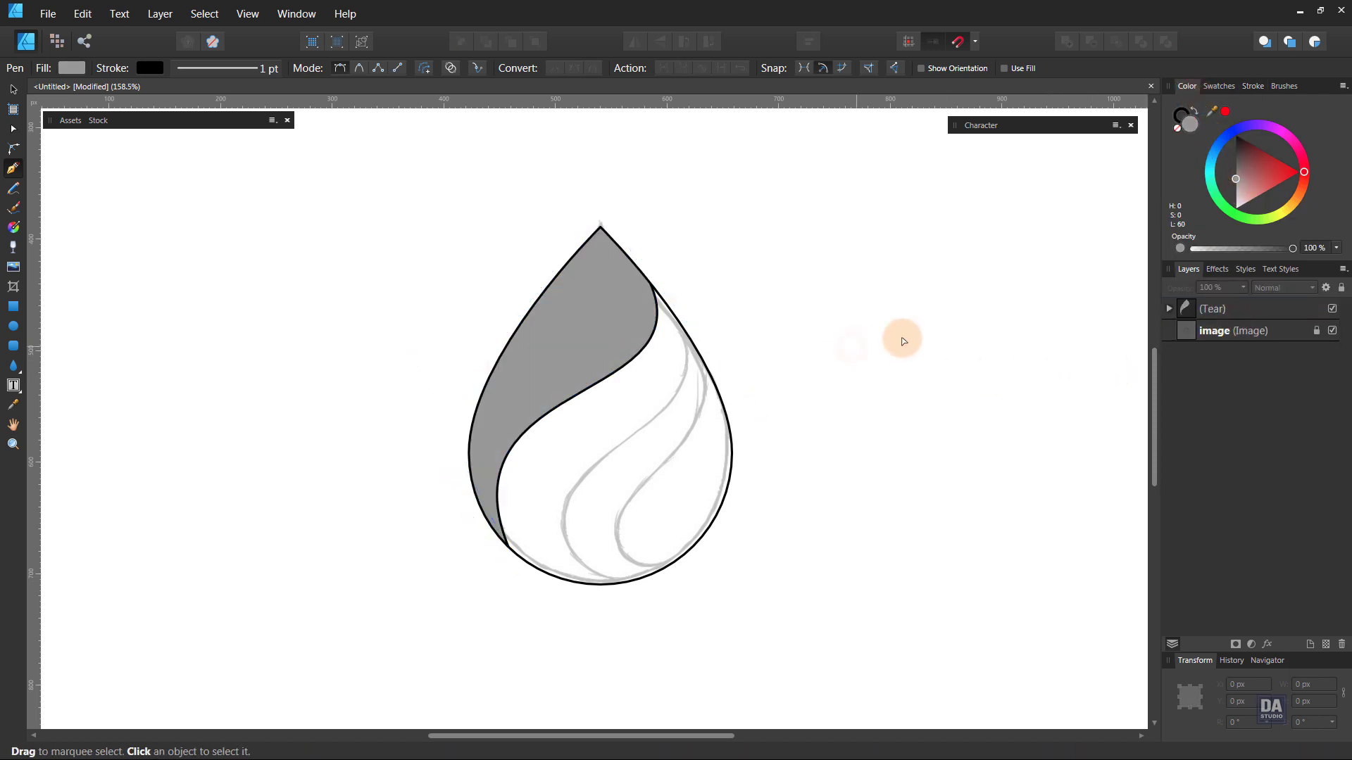
# - Hide the clipped grey curve and draw an S-shaped Pen curve from the teardrop's left edge to its tip along the first sketched line
pyautogui.click(1168, 308)
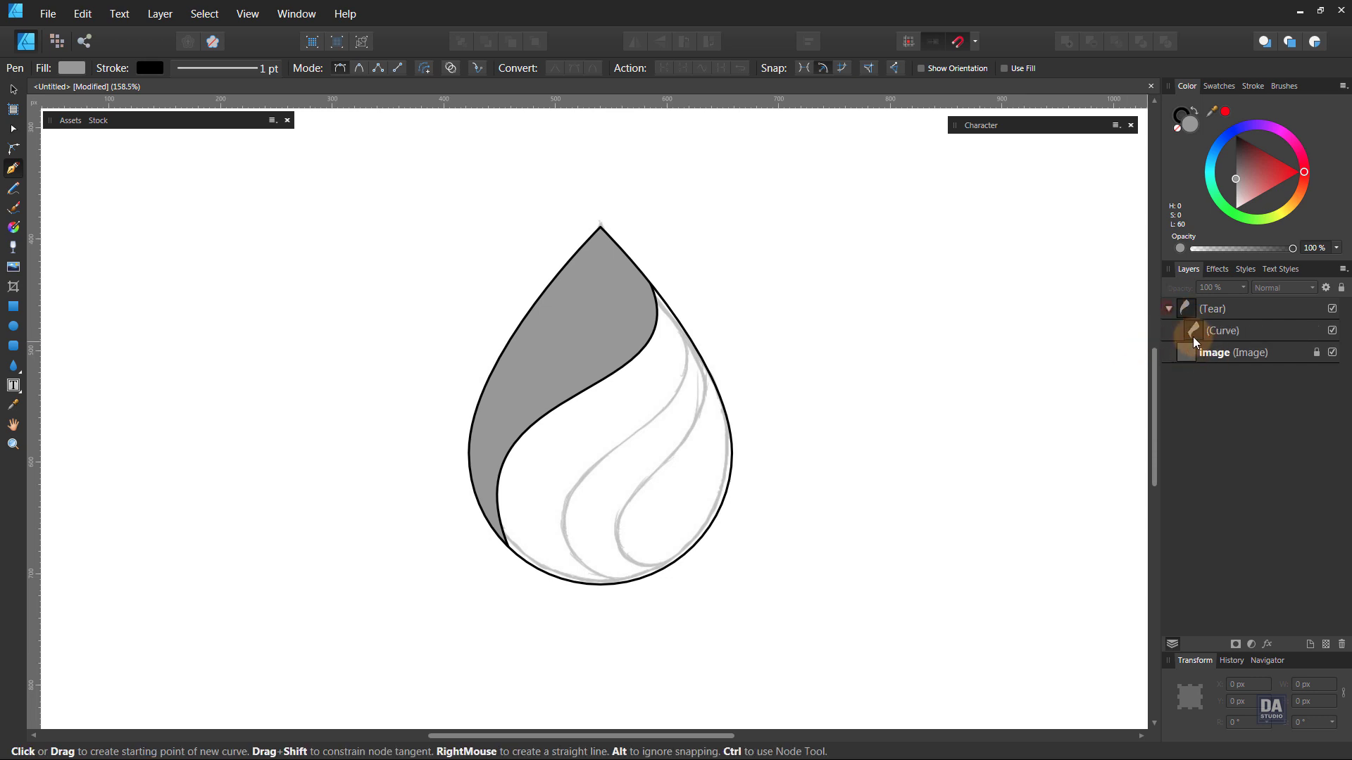
pyautogui.click(1332, 330)
pyautogui.click(456, 463)
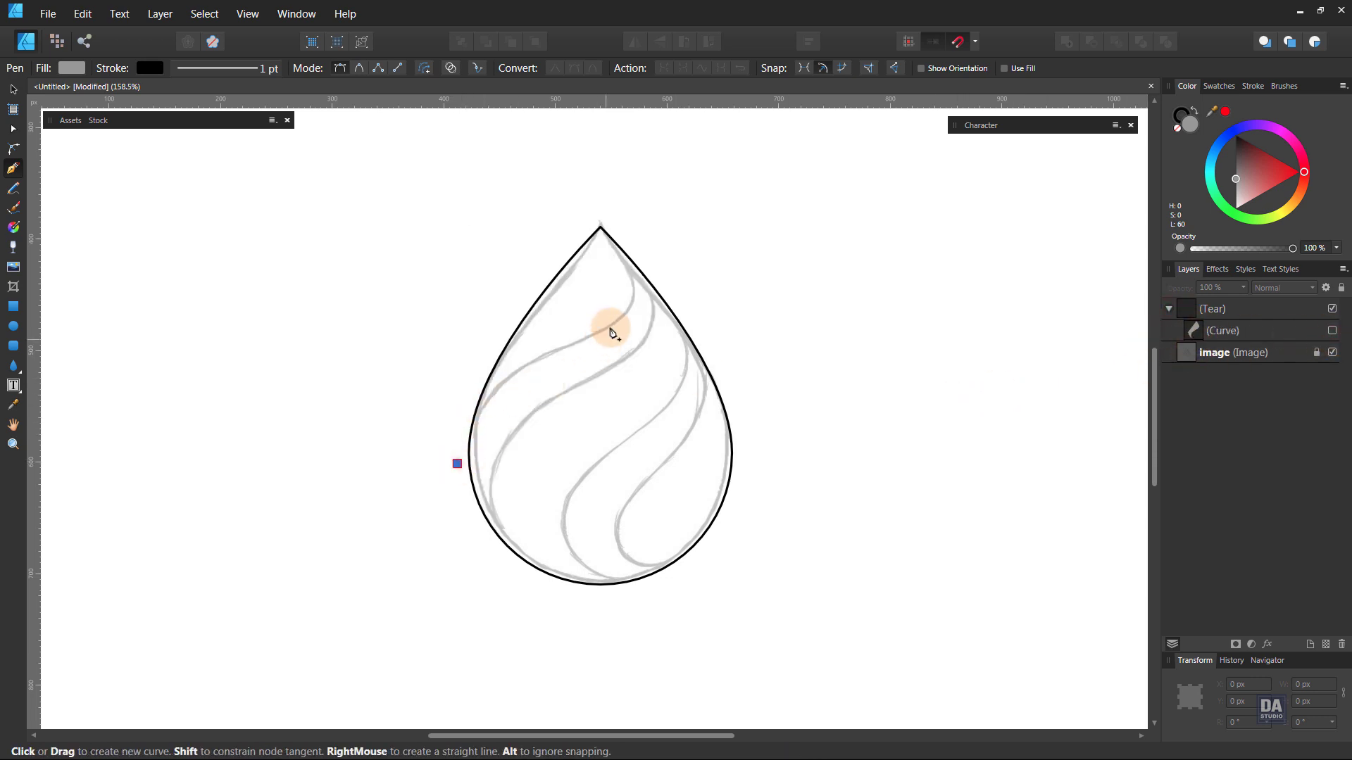
pyautogui.click(614, 227)
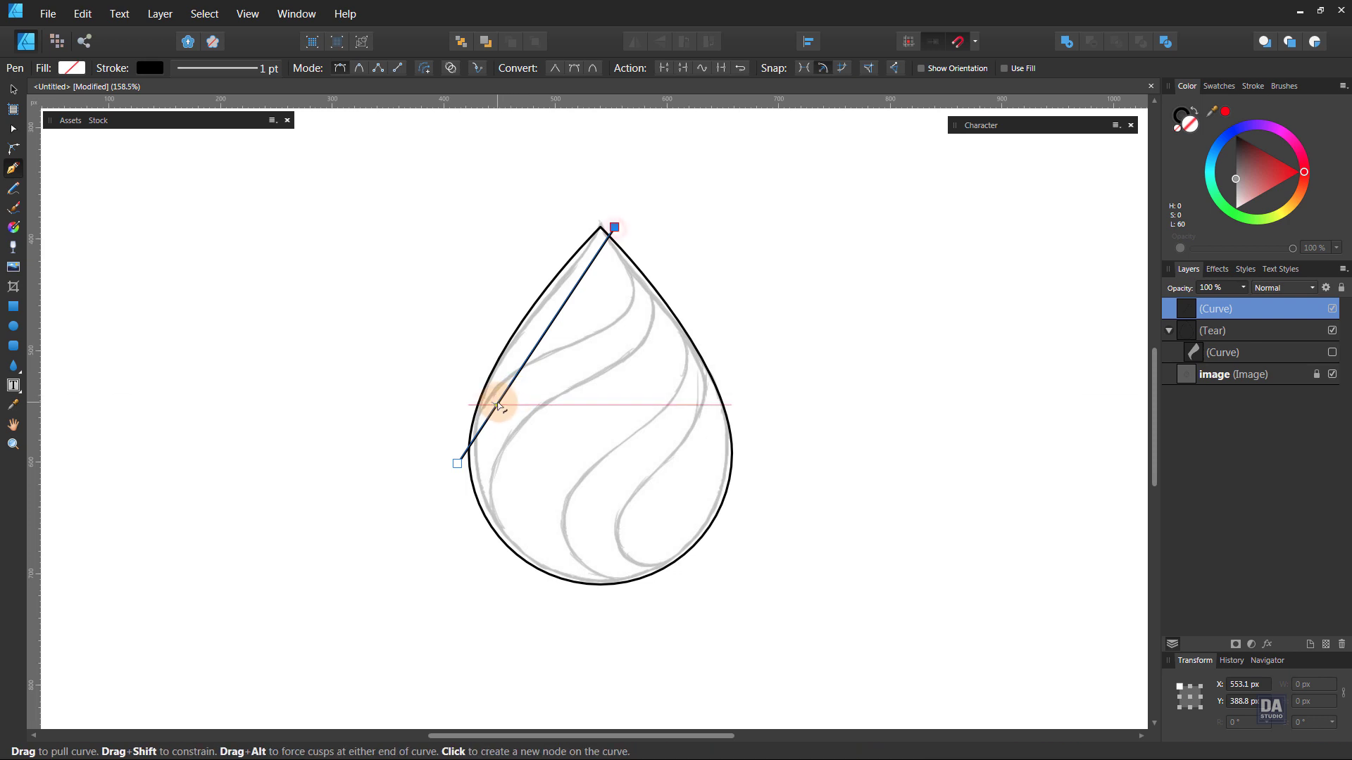
pyautogui.moveTo(497, 406); pyautogui.dragTo(709, 356)
# - Move the new curve's upper node just above the teardrop's tip and adjust both handles to follow the first sketched swirl line
pyautogui.moveTo(615, 226); pyautogui.dragTo(602, 222)
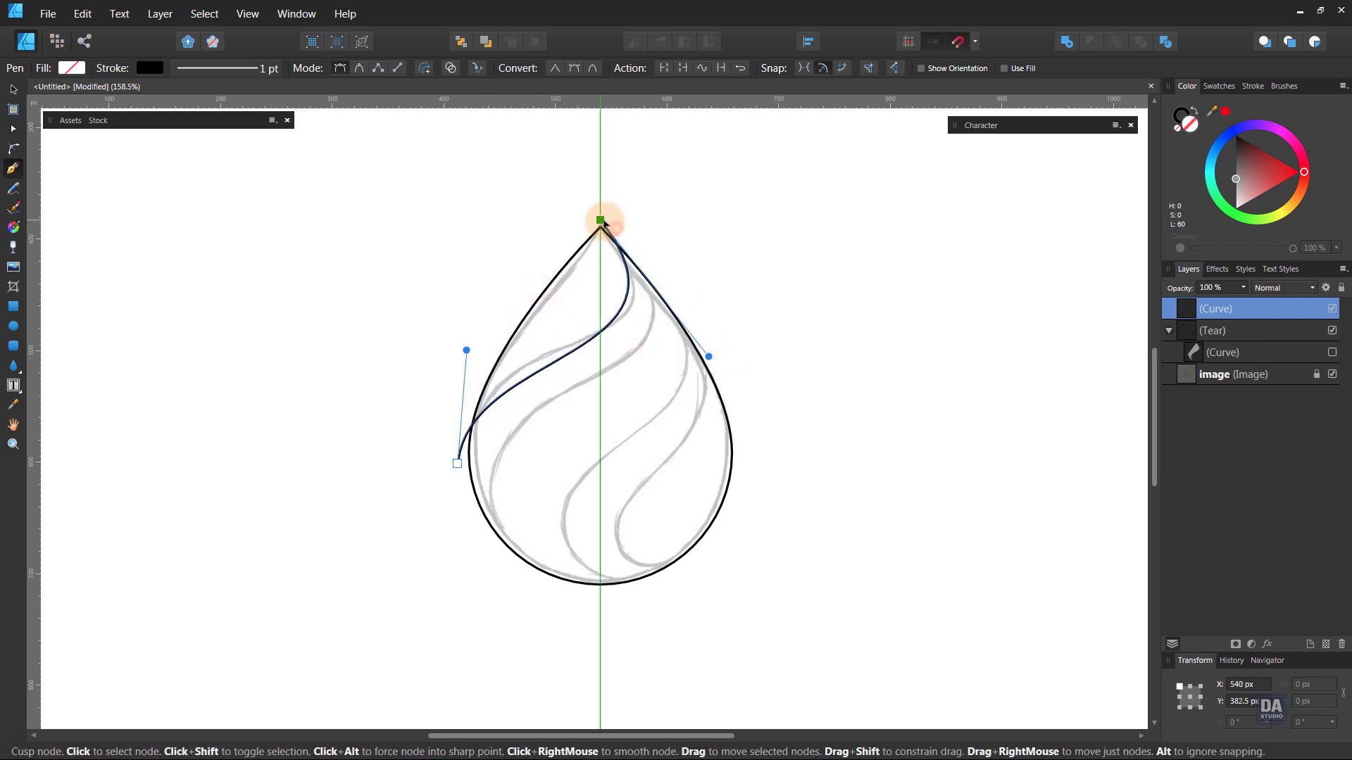
pyautogui.moveTo(708, 357)
pyautogui.mouseDown()
pyautogui.moveTo(687, 352)
pyautogui.moveTo(721, 360)
pyautogui.mouseUp()
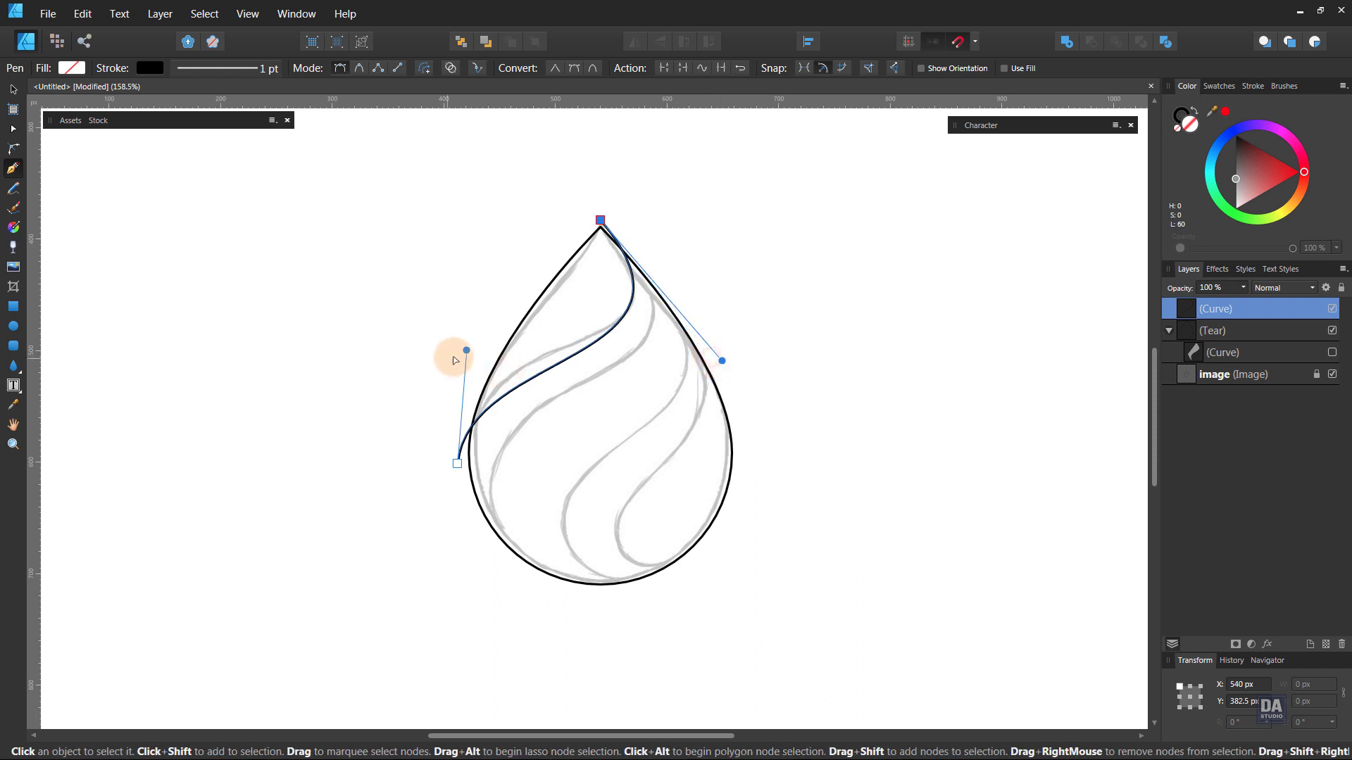
pyautogui.moveTo(466, 350); pyautogui.dragTo(475, 312)
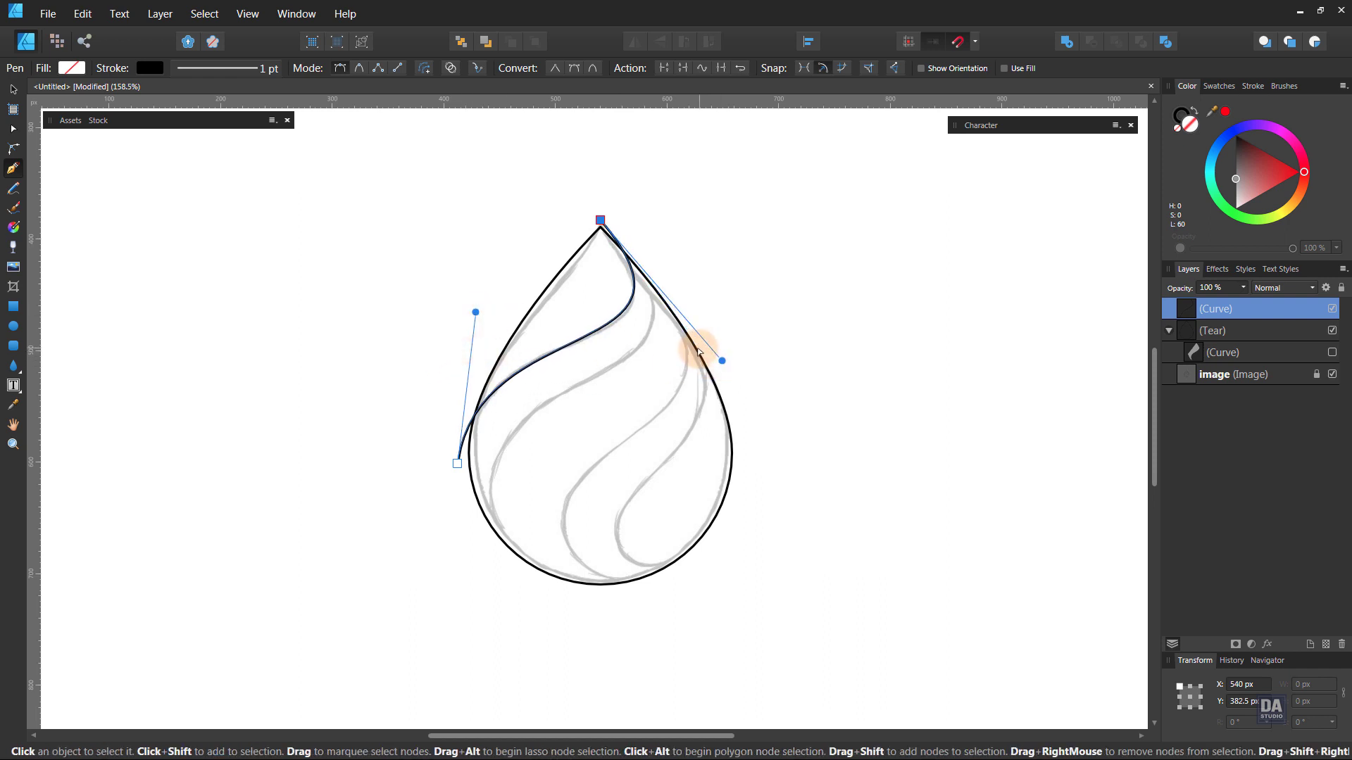
pyautogui.moveTo(722, 361); pyautogui.dragTo(727, 380)
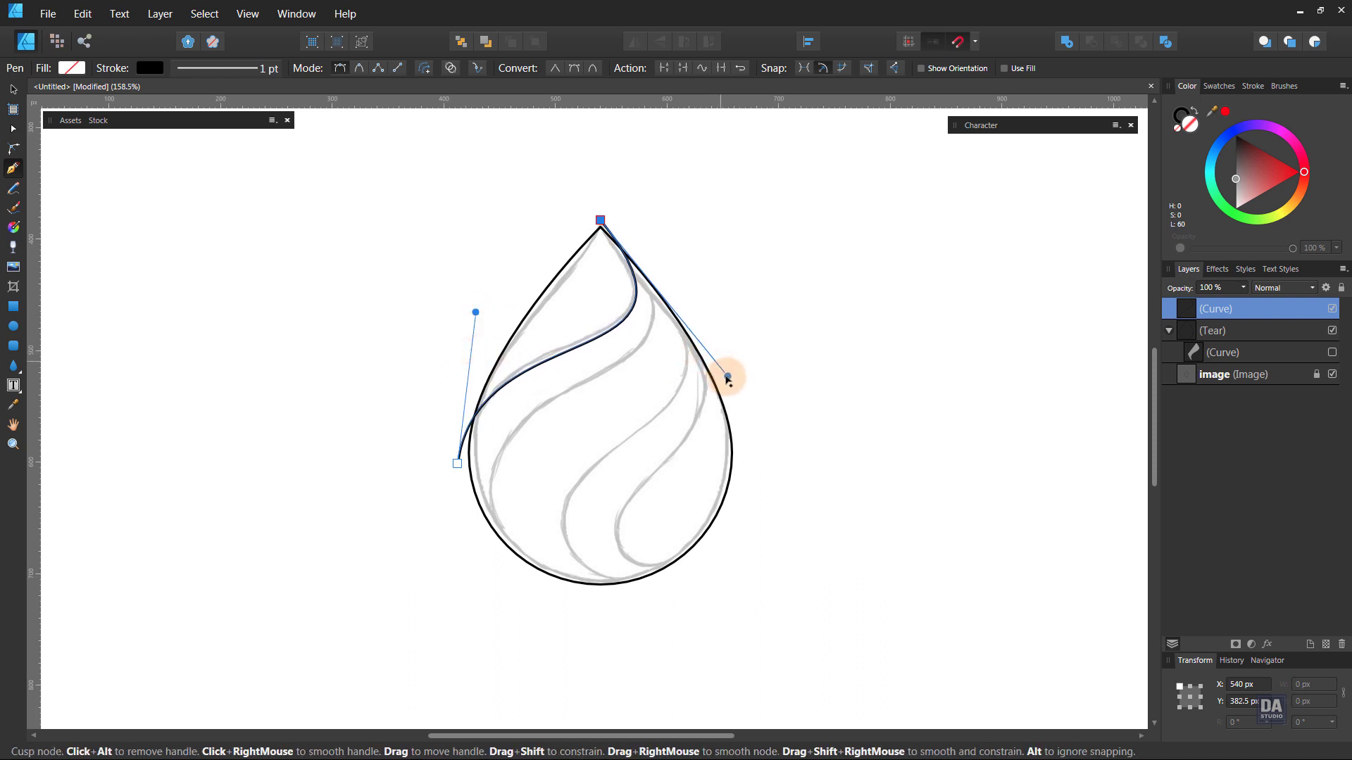
pyautogui.moveTo(475, 312); pyautogui.dragTo(480, 306)
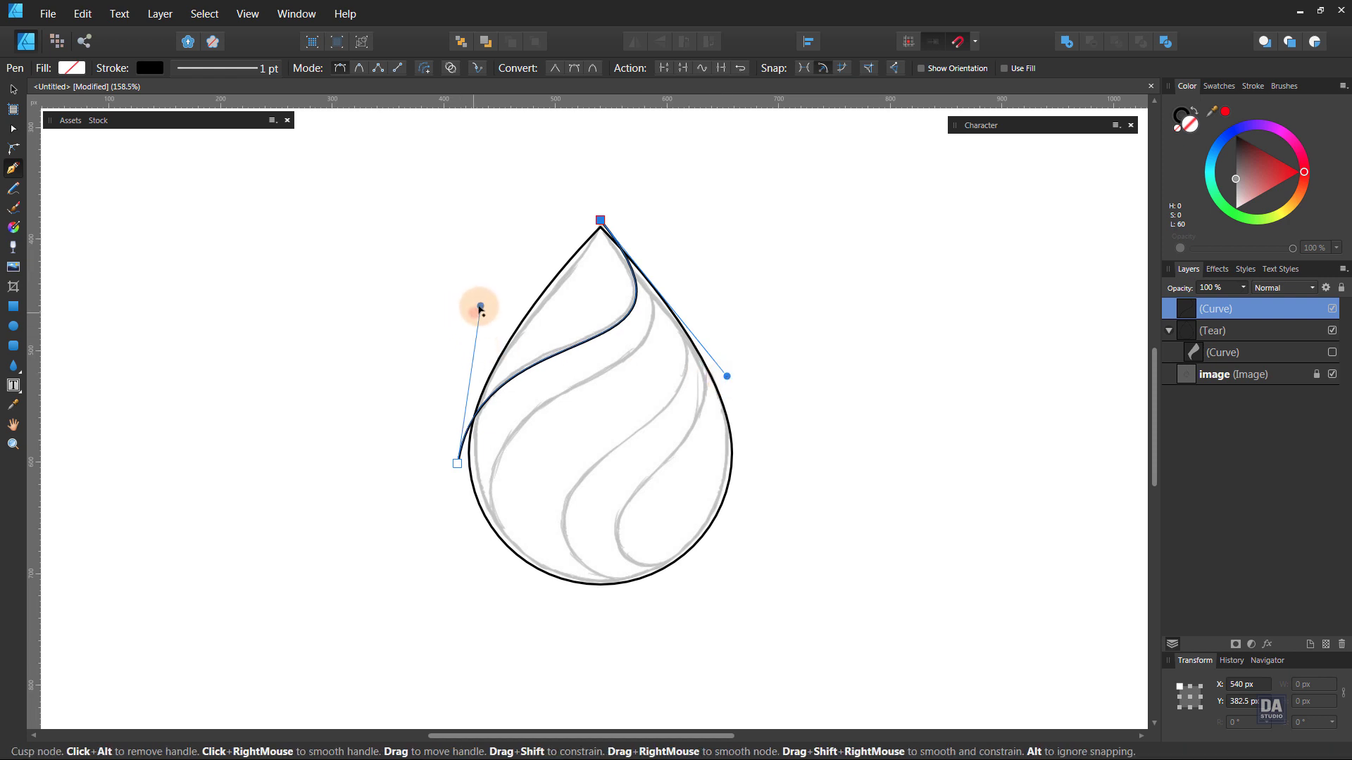
# - Close the upper curve with a side bowed outside the teardrop and fill it with dark grey at lightness 38
pyautogui.click(600, 220)
pyautogui.click(457, 463)
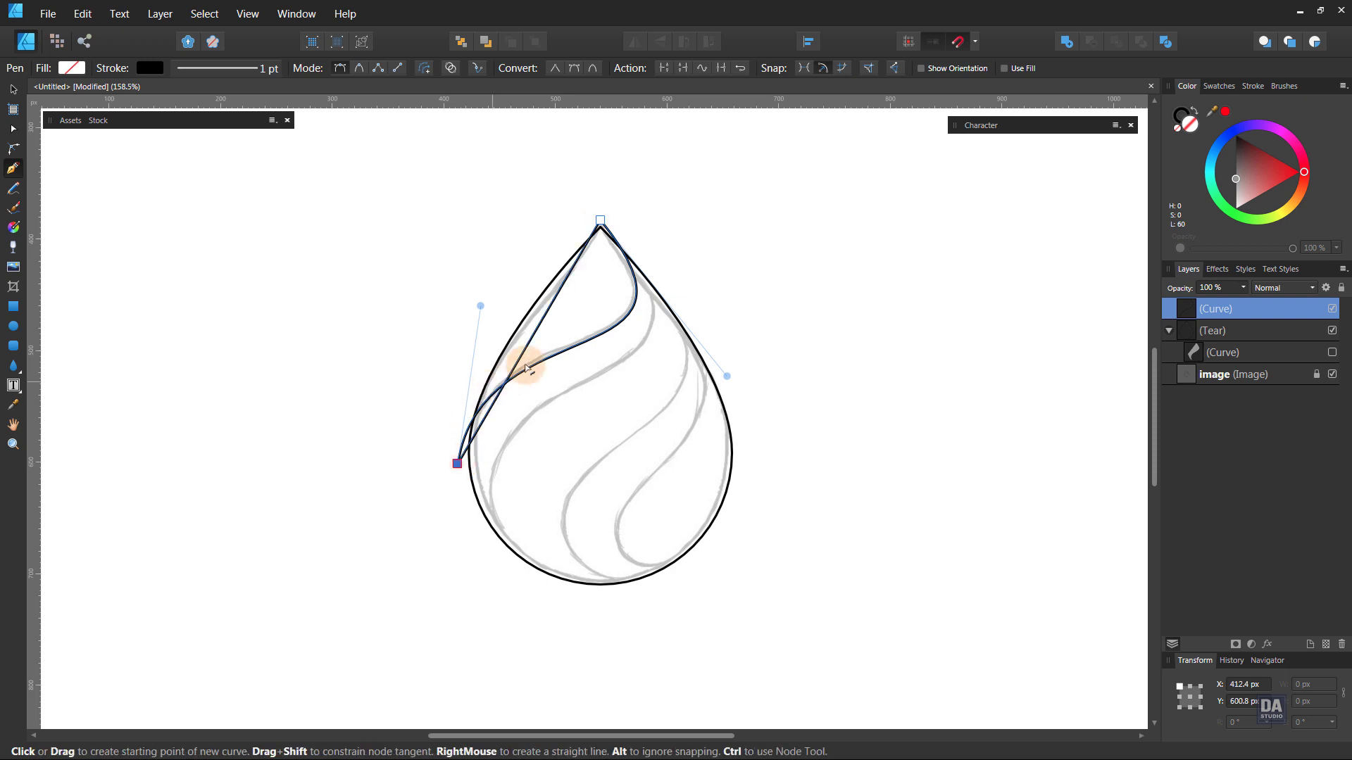
pyautogui.moveTo(524, 349); pyautogui.dragTo(491, 313)
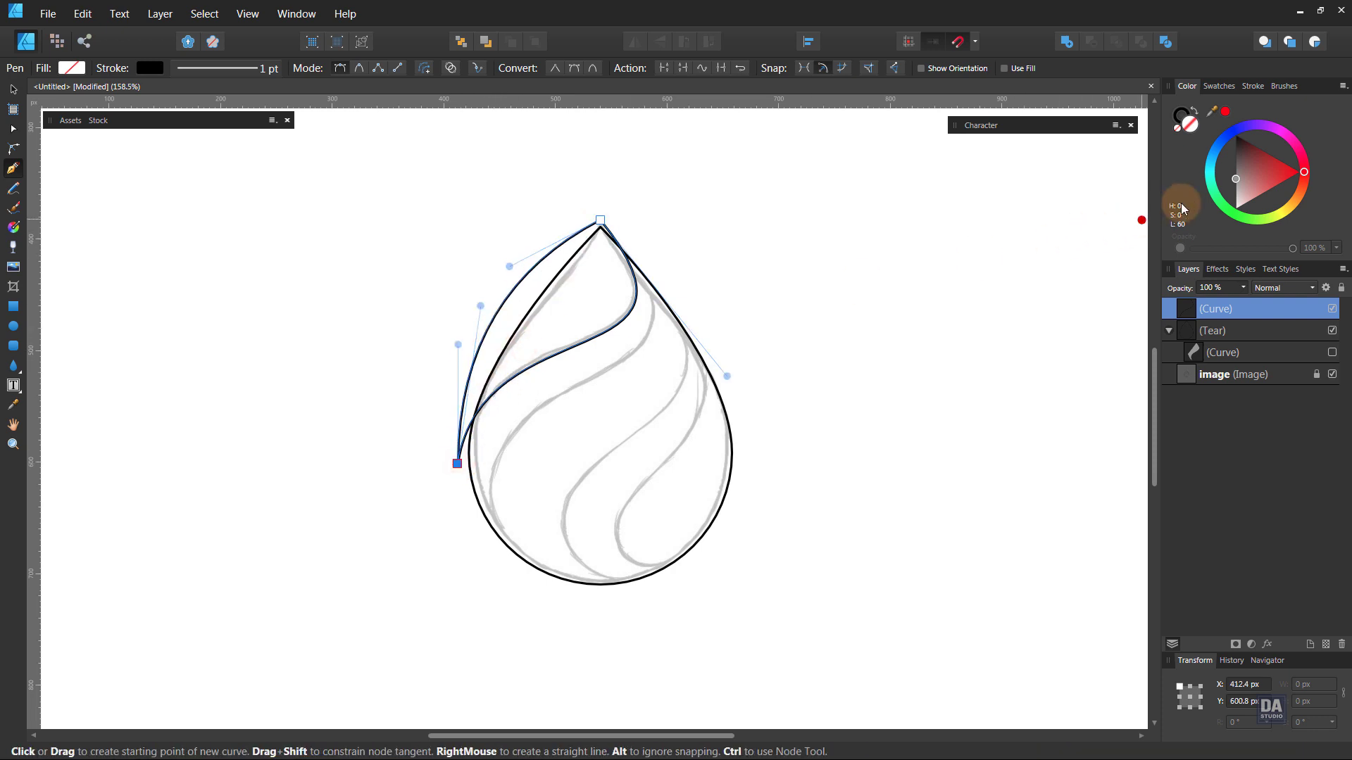
pyautogui.click(1236, 172)
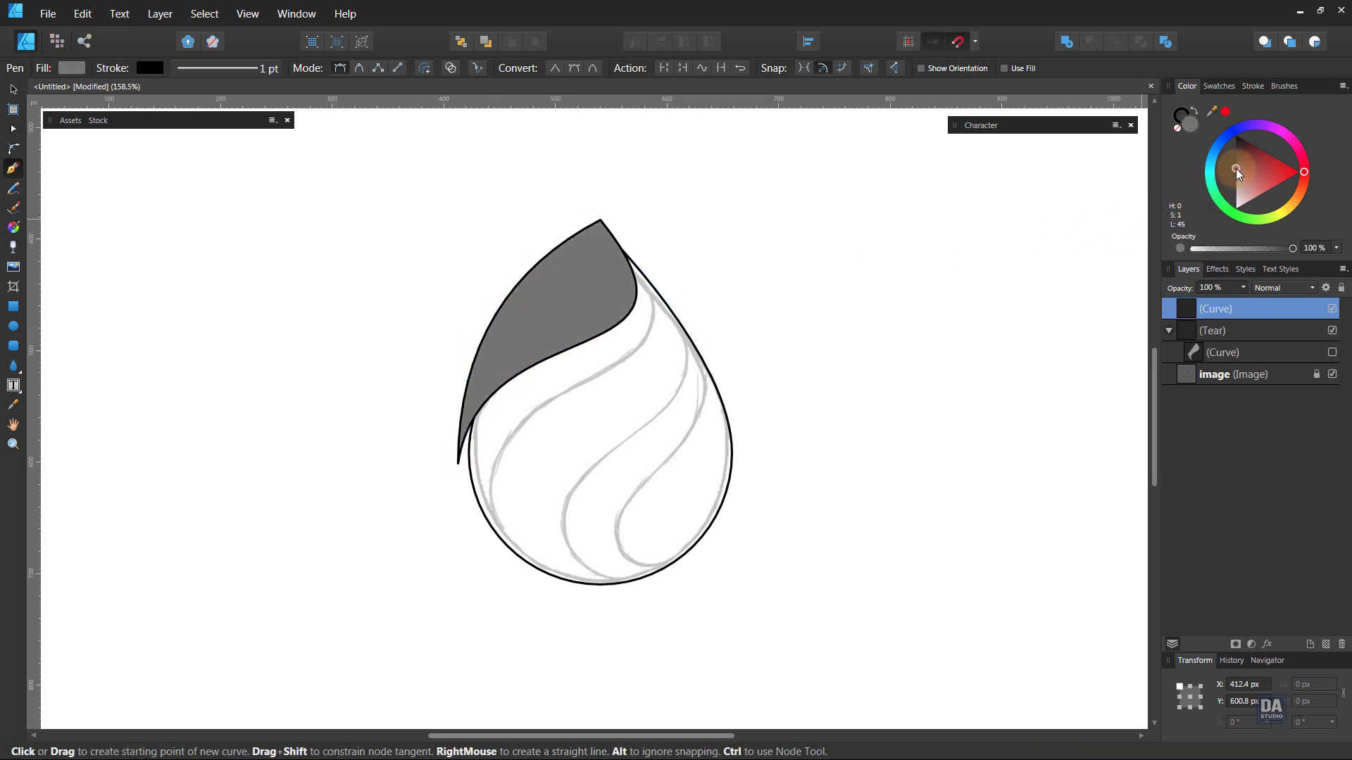
pyautogui.click(1235, 164)
# - Clip the dark grey shape inside the teardrop layer and show the hidden medium grey curve again
pyautogui.click(1241, 316)
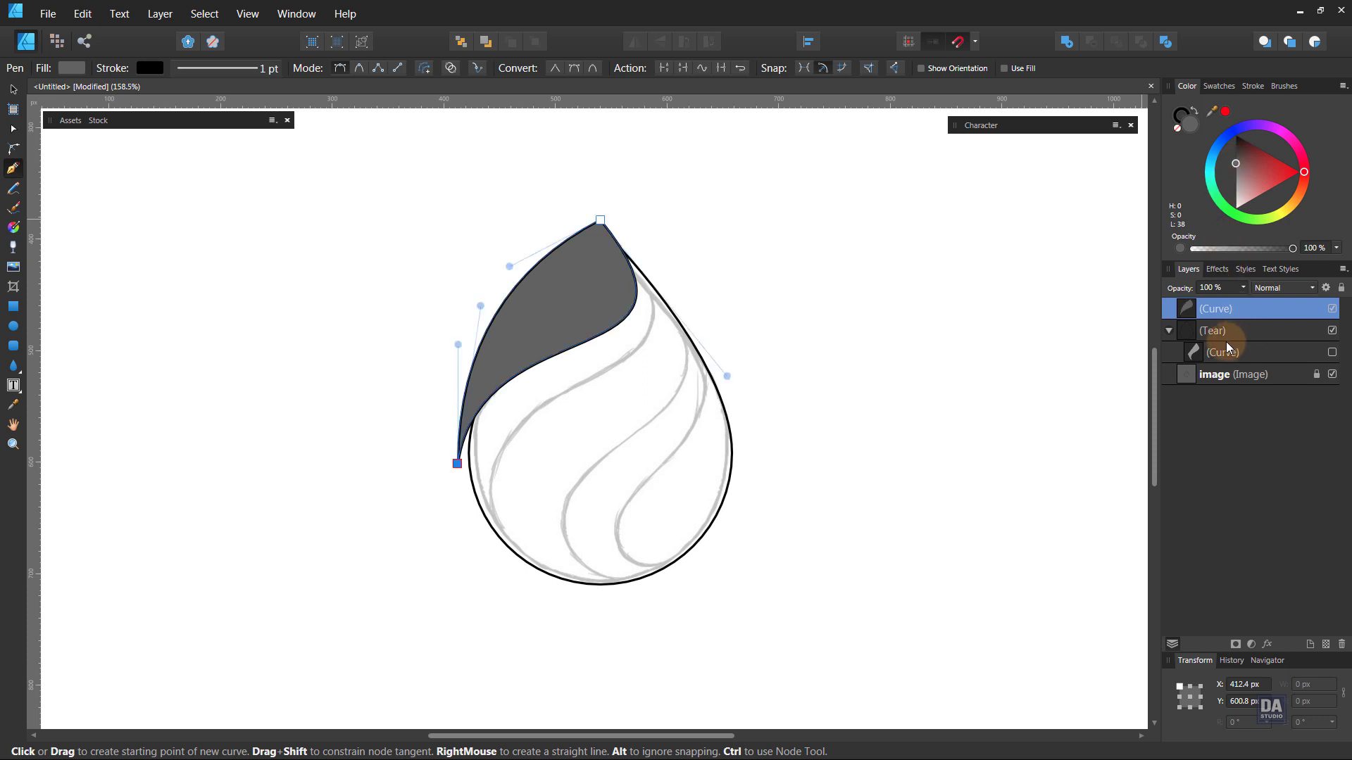
pyautogui.moveTo(1233, 312); pyautogui.dragTo(1253, 331)
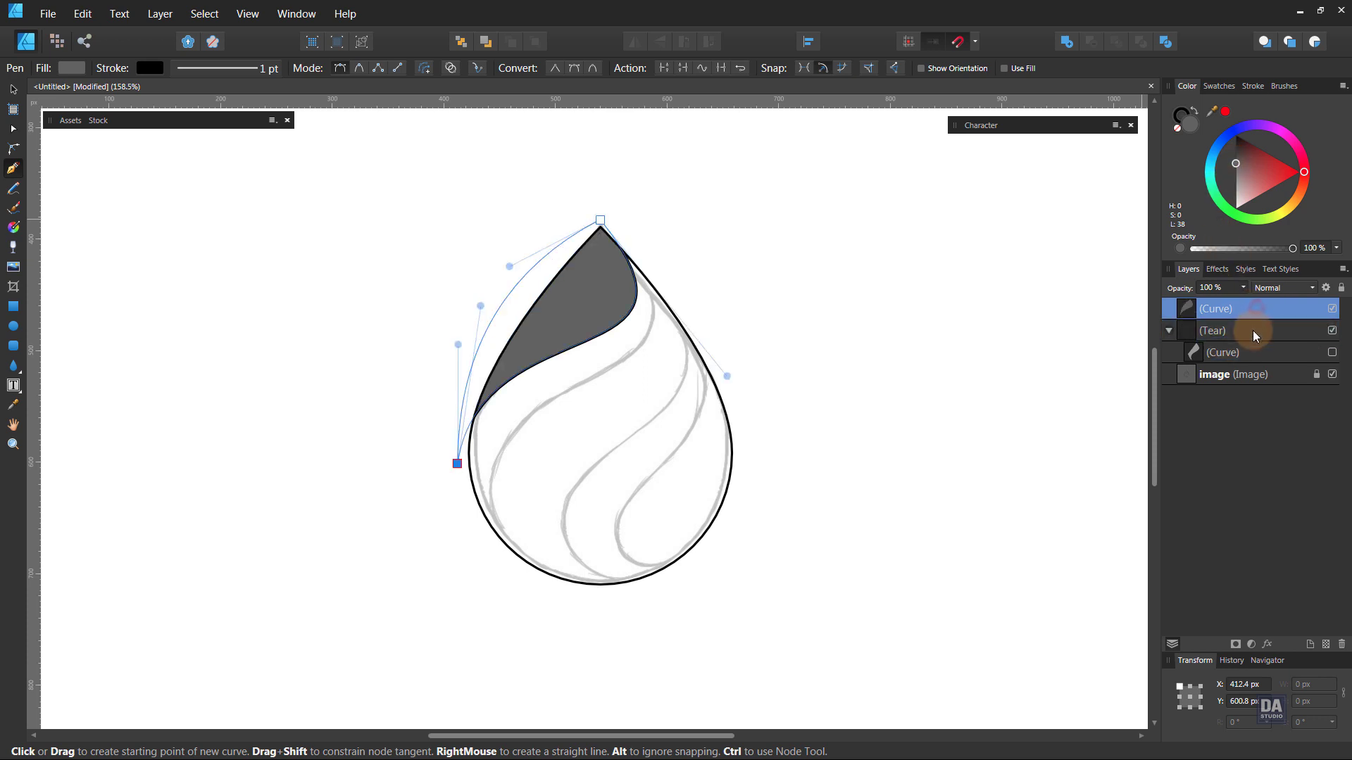
pyautogui.click(1332, 353)
pyautogui.click(880, 333)
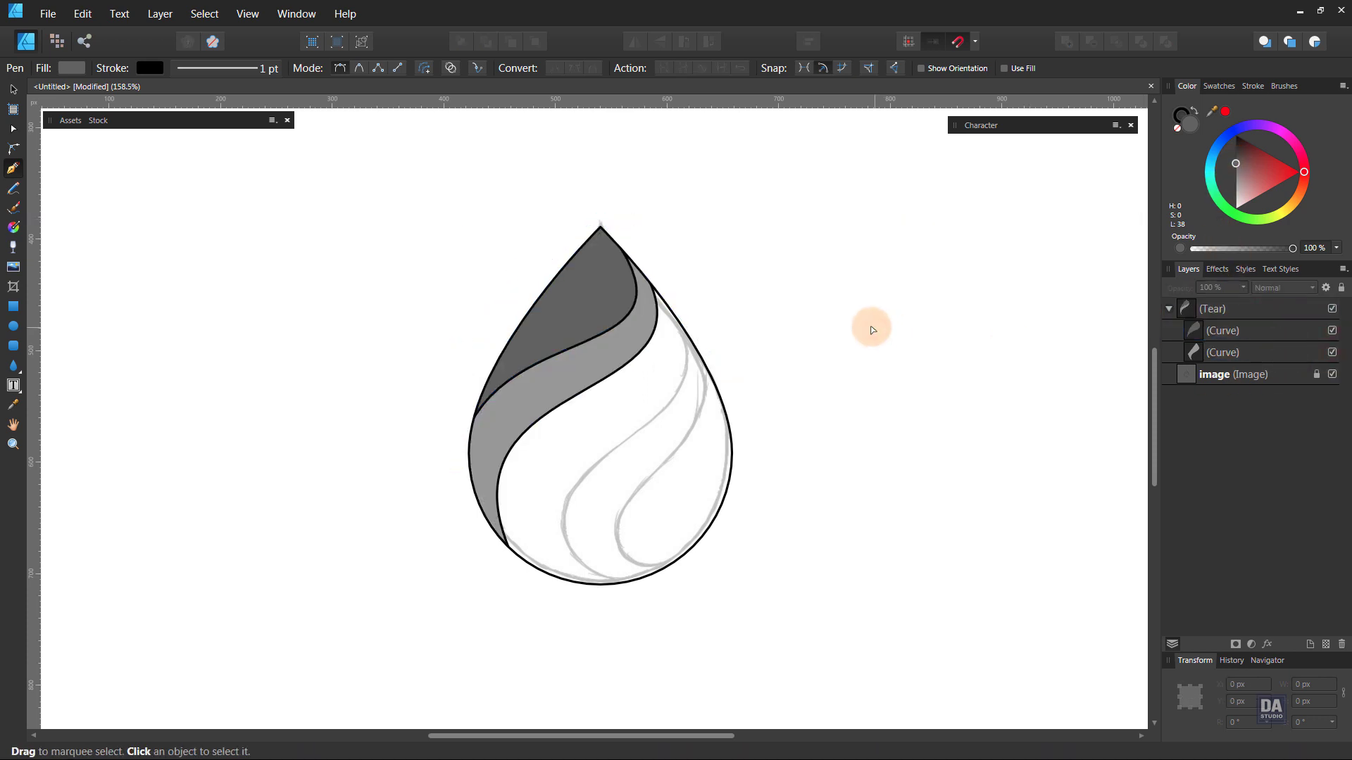
# - Draw a third S-shaped Pen curve from the teardrop's upper-right edge to just below its base, roughly along the third sketched line
pyautogui.click(672, 301)
pyautogui.click(636, 594)
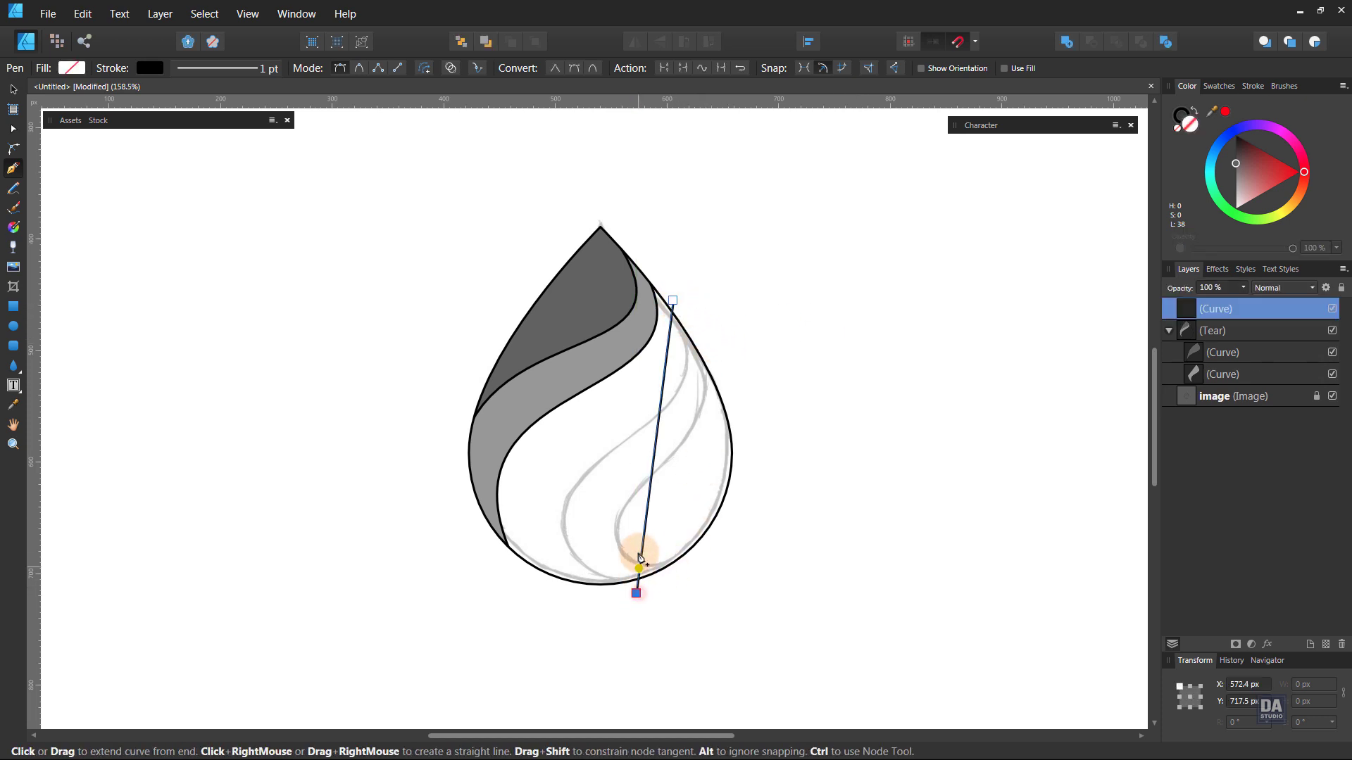
pyautogui.moveTo(639, 549); pyautogui.dragTo(561, 547)
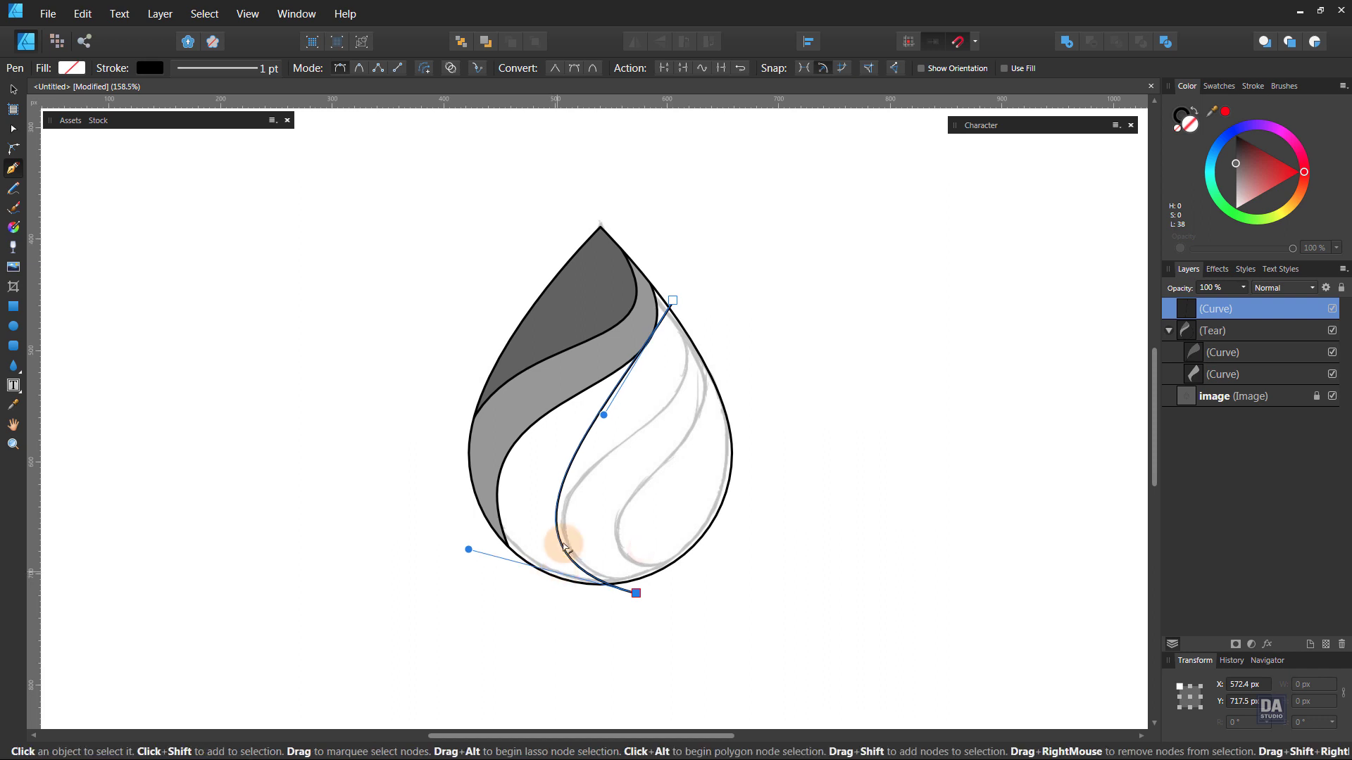
pyautogui.moveTo(602, 415); pyautogui.dragTo(769, 432)
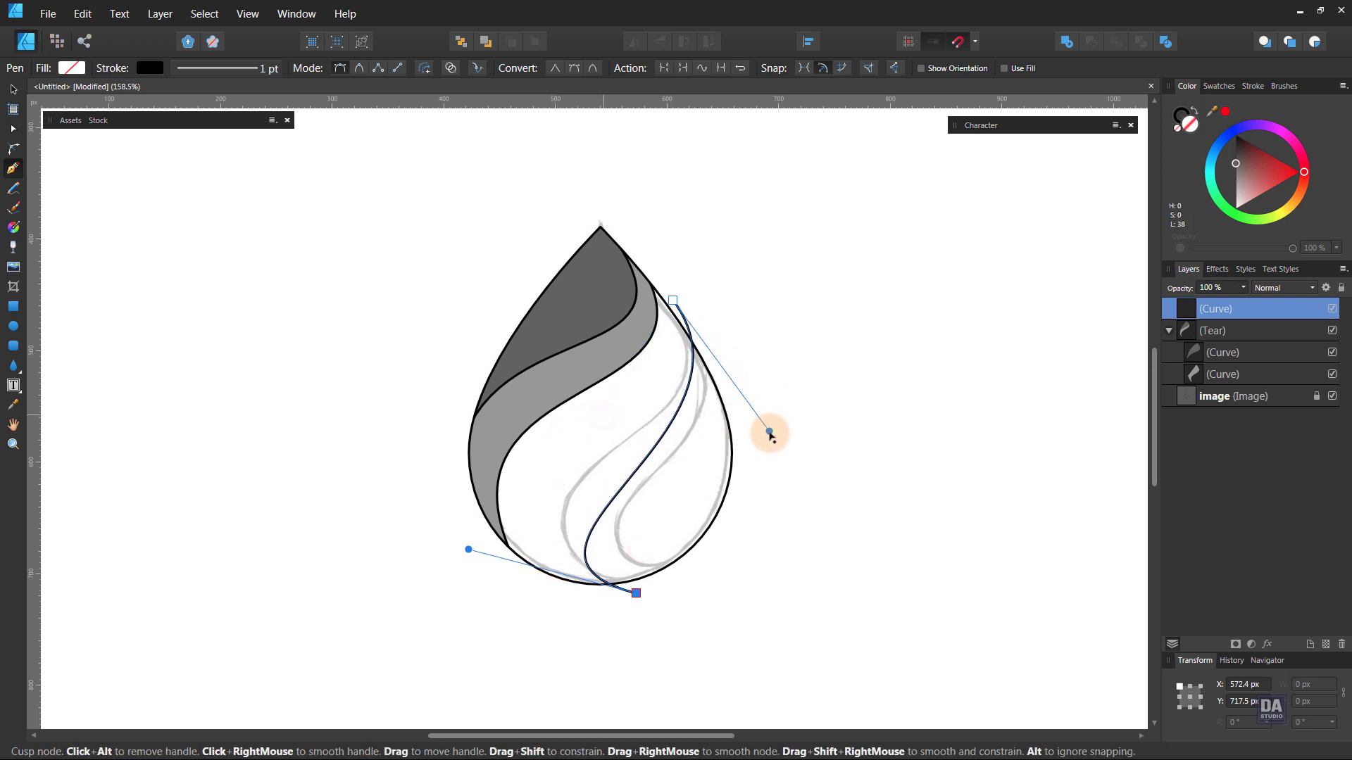
# - Move the third curve's upper node up the teardrop's edge, add a middle node, and adjust the handles toward the third sketched line
pyautogui.moveTo(672, 300); pyautogui.dragTo(657, 282)
pyautogui.moveTo(754, 415); pyautogui.dragTo(765, 428)
pyautogui.moveTo(468, 549); pyautogui.dragTo(417, 505)
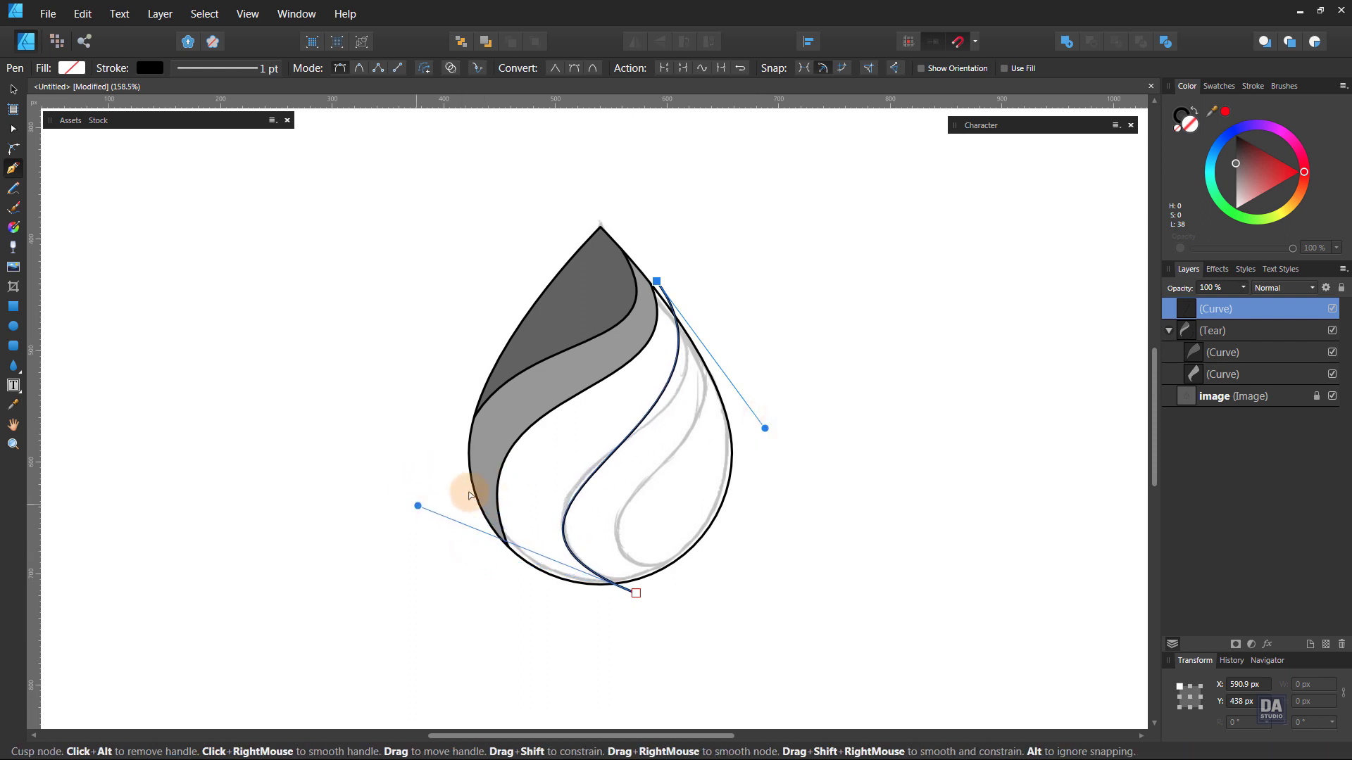
pyautogui.moveTo(595, 476); pyautogui.dragTo(589, 465)
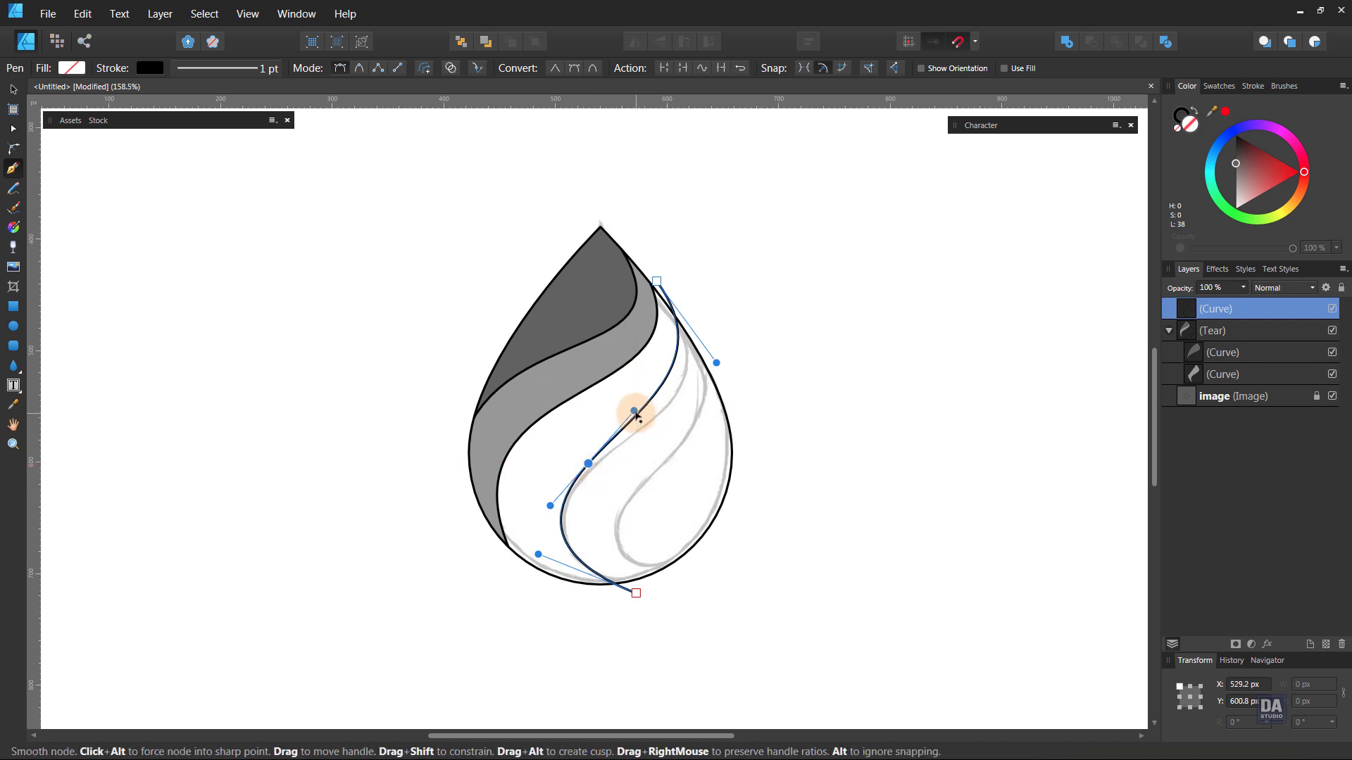
pyautogui.moveTo(635, 412); pyautogui.dragTo(666, 416)
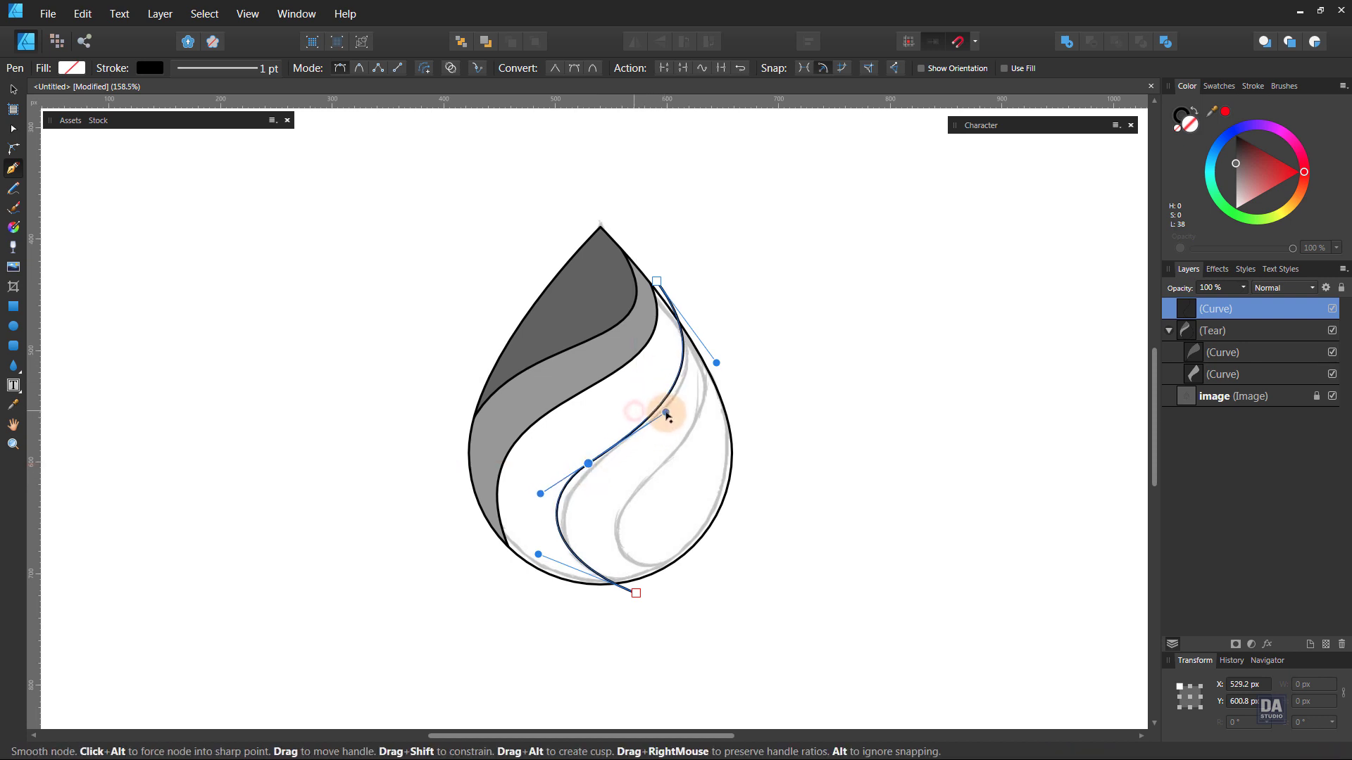
# - Move the third curve's lower node along the teardrop's base and reshape its lower bend to follow the sketched line
pyautogui.moveTo(538, 559)
pyautogui.mouseDown()
pyautogui.moveTo(554, 588)
pyautogui.moveTo(548, 577)
pyautogui.mouseUp()
pyautogui.moveTo(635, 594); pyautogui.dragTo(656, 585)
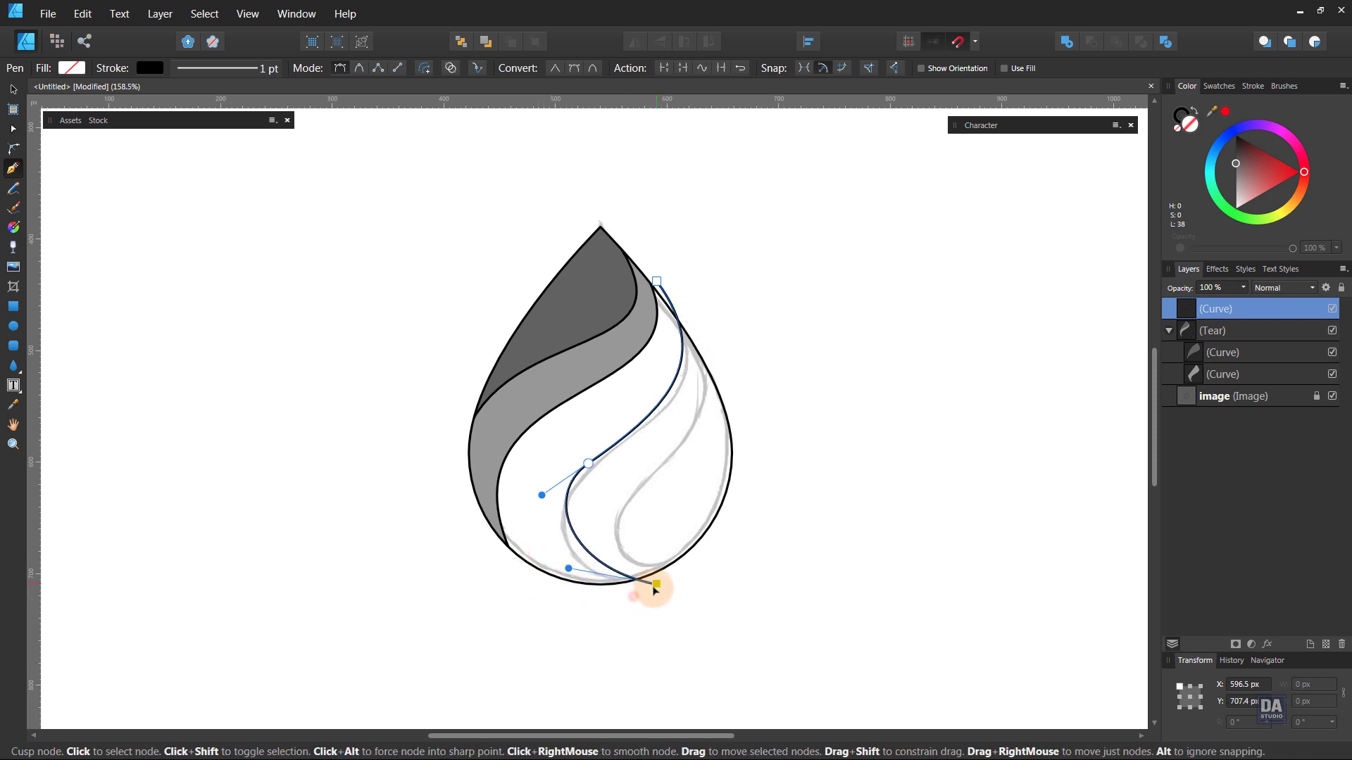
pyautogui.moveTo(567, 574); pyautogui.dragTo(548, 592)
pyautogui.moveTo(548, 492); pyautogui.dragTo(540, 509)
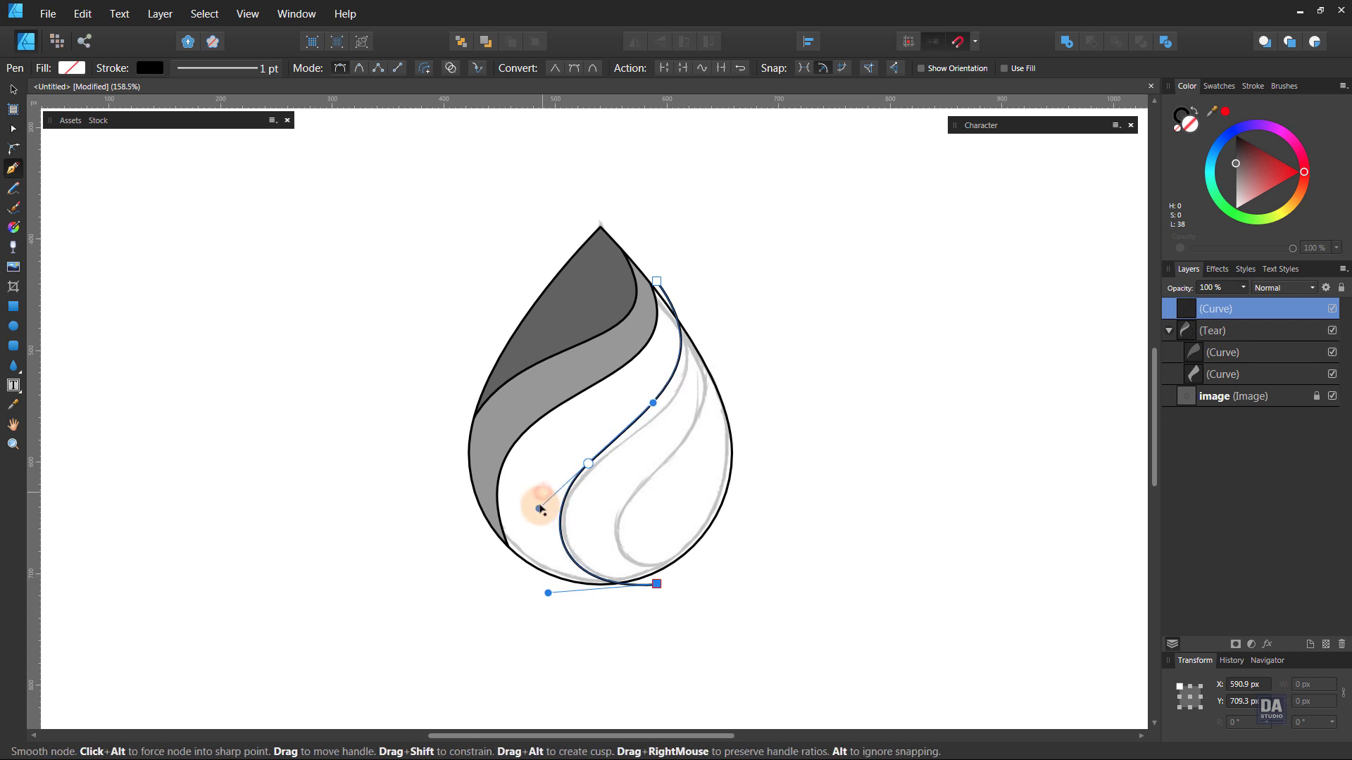
pyautogui.moveTo(589, 471); pyautogui.dragTo(537, 508)
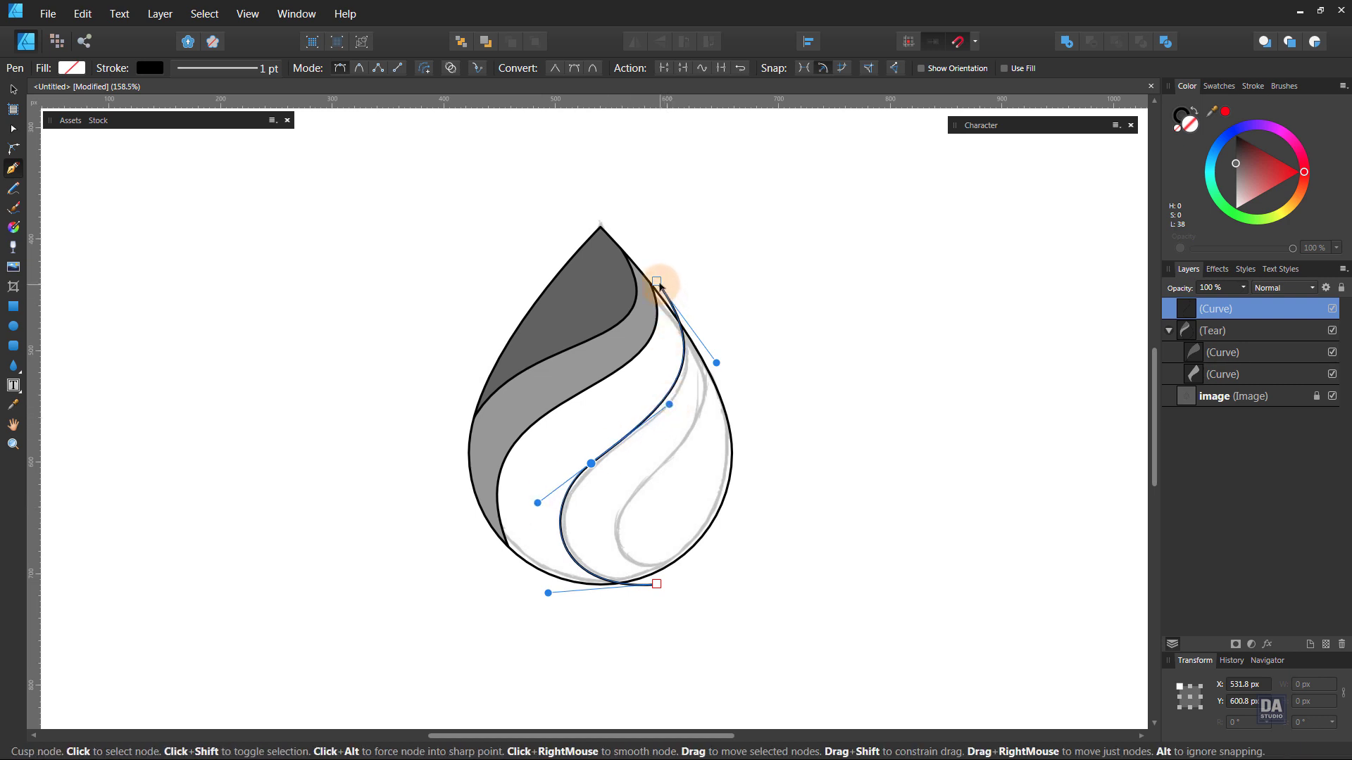
# - Move the third curve's upper node closer to the teardrop's tip and refine the middle node and its handles
pyautogui.moveTo(656, 282); pyautogui.dragTo(642, 270)
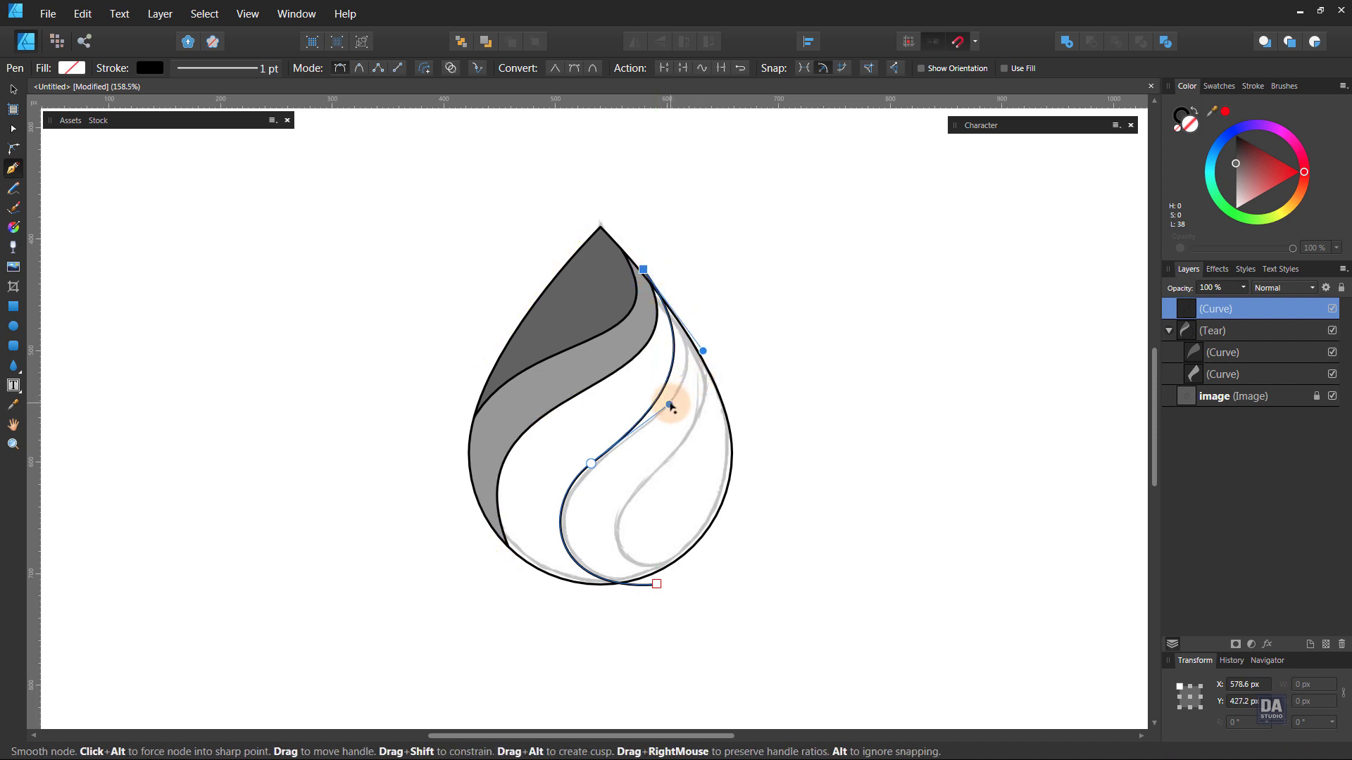
pyautogui.moveTo(669, 404); pyautogui.dragTo(701, 399)
pyautogui.moveTo(591, 463); pyautogui.dragTo(593, 464)
pyautogui.moveTo(537, 499); pyautogui.dragTo(540, 504)
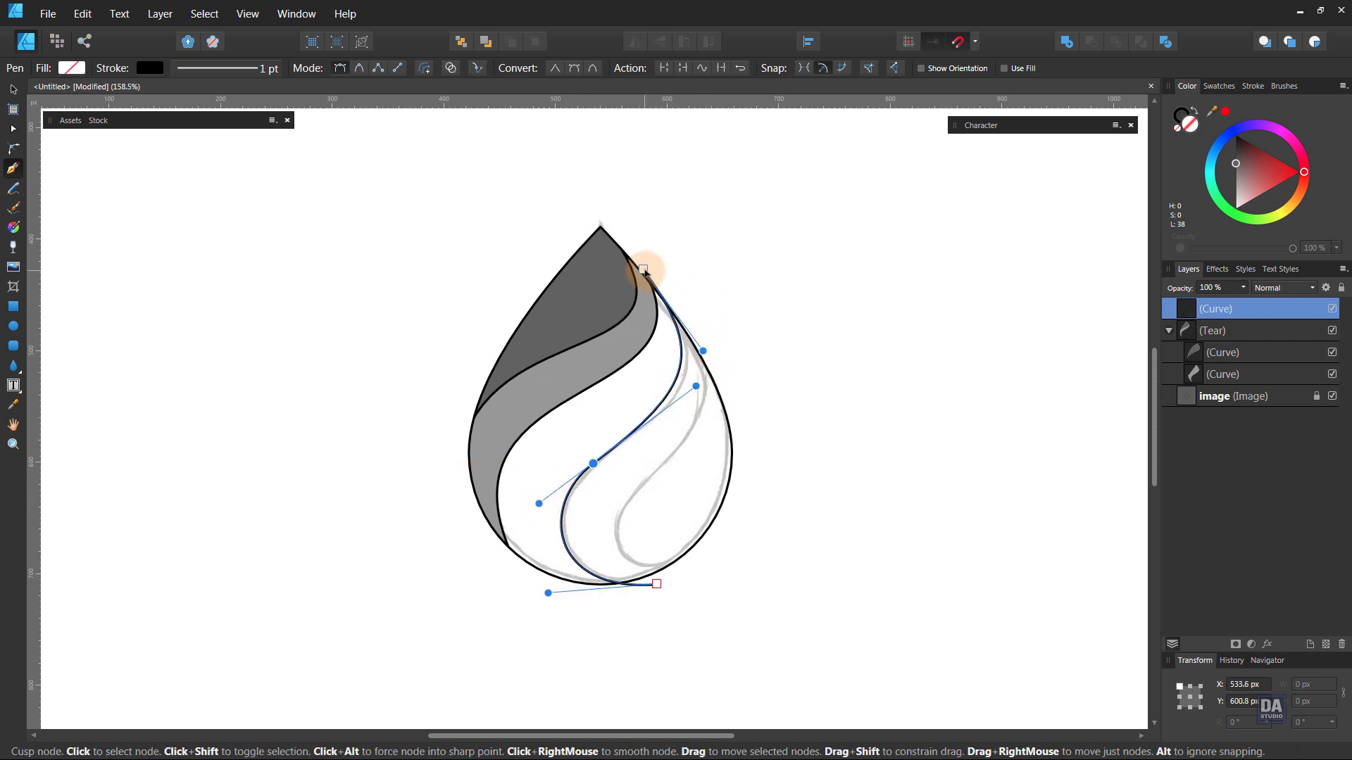
# - Close the third curve with a side bowed outside the teardrop and fill it with dark grey at lightness 26
pyautogui.click(657, 590)
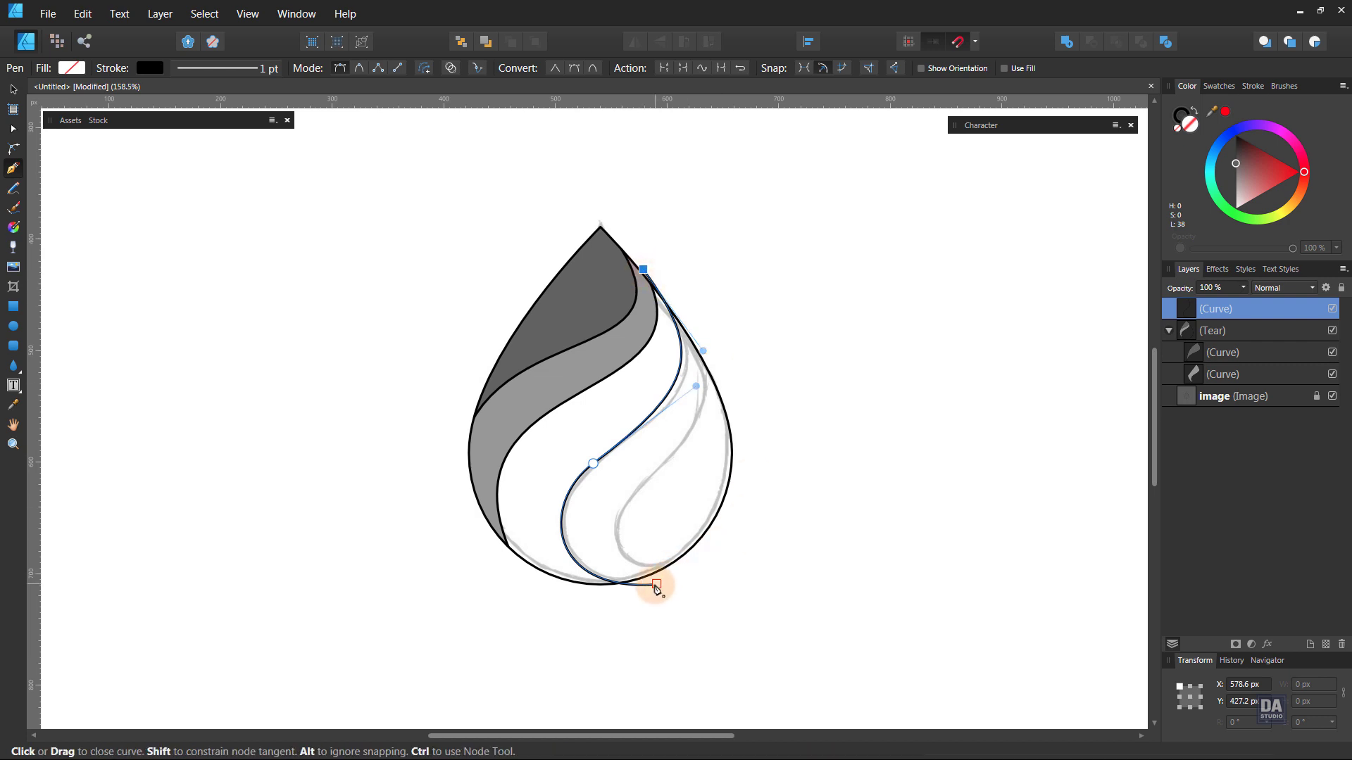
pyautogui.moveTo(650, 473); pyautogui.dragTo(748, 485)
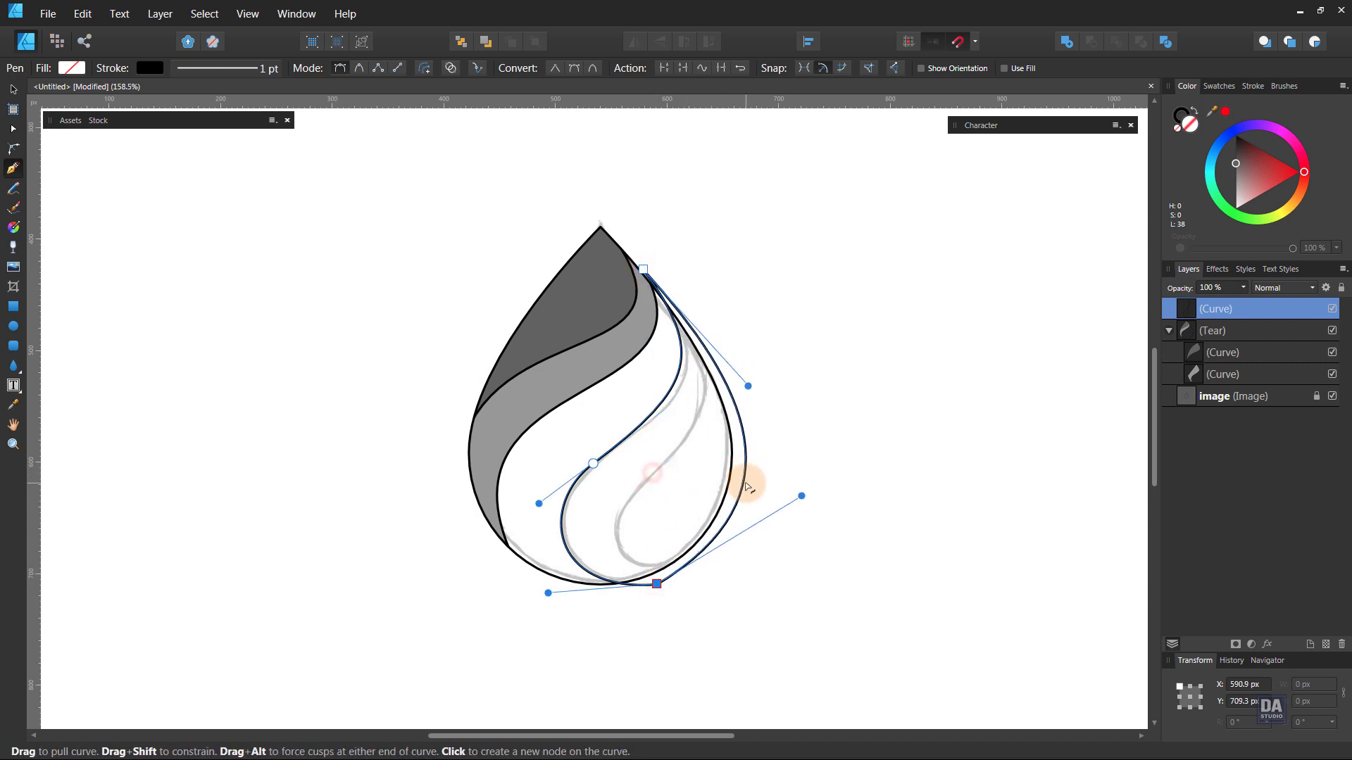
pyautogui.moveTo(1235, 162); pyautogui.dragTo(1236, 155)
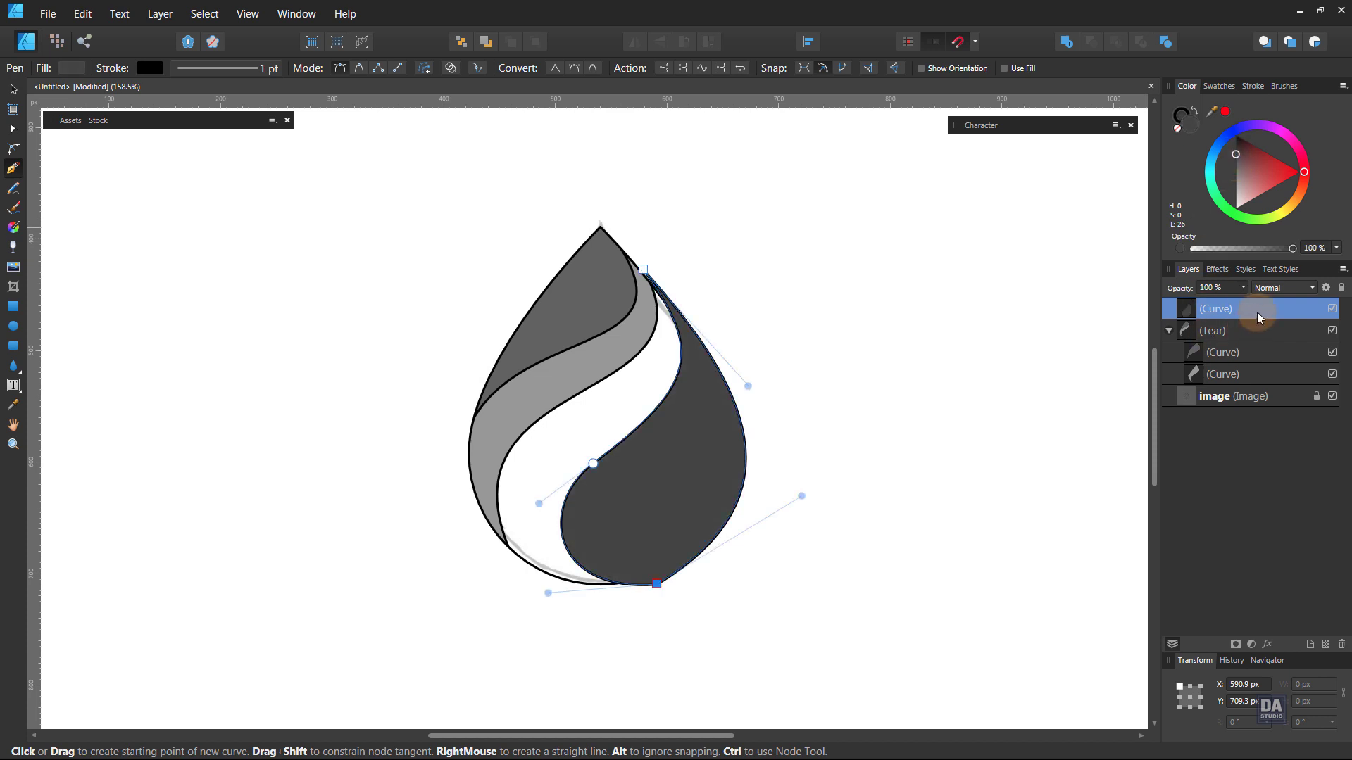
# - Clip the new dark grey shape inside the teardrop layer, hide it, and clear the selection
pyautogui.moveTo(1254, 336); pyautogui.dragTo(1255, 341)
pyautogui.click(1332, 330)
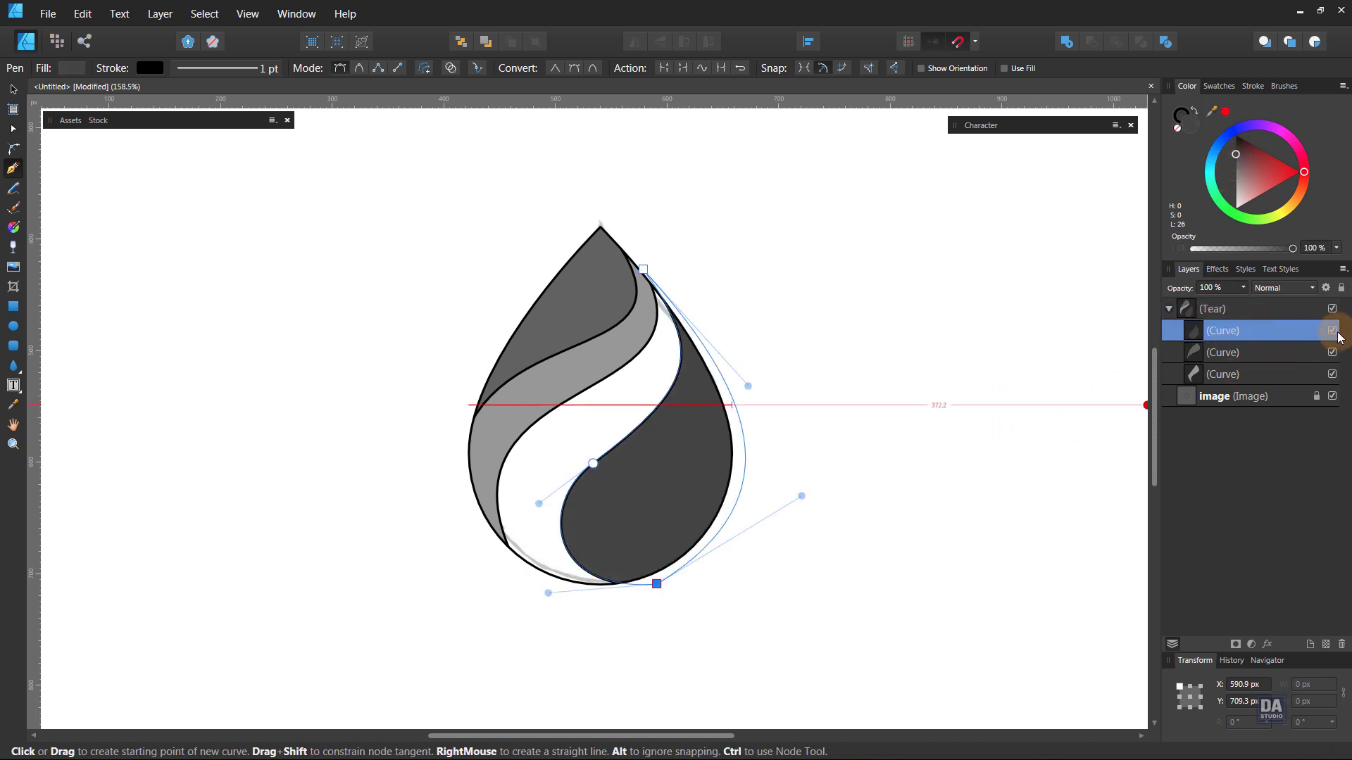
pyautogui.click(1059, 403)
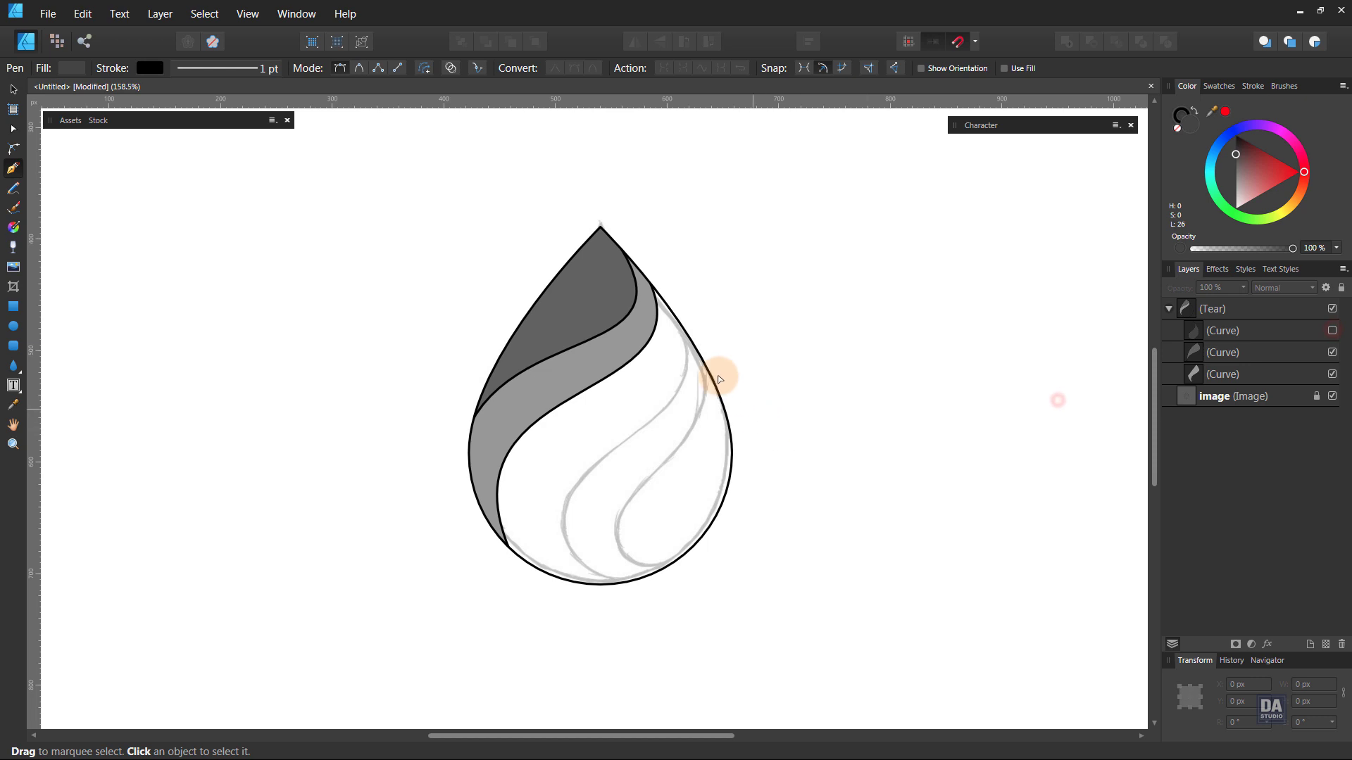
# - Draw a fourth S-shaped Pen curve from the teardrop's upper-right edge to its lower-right edge, roughly along the last sketched line
pyautogui.click(677, 321)
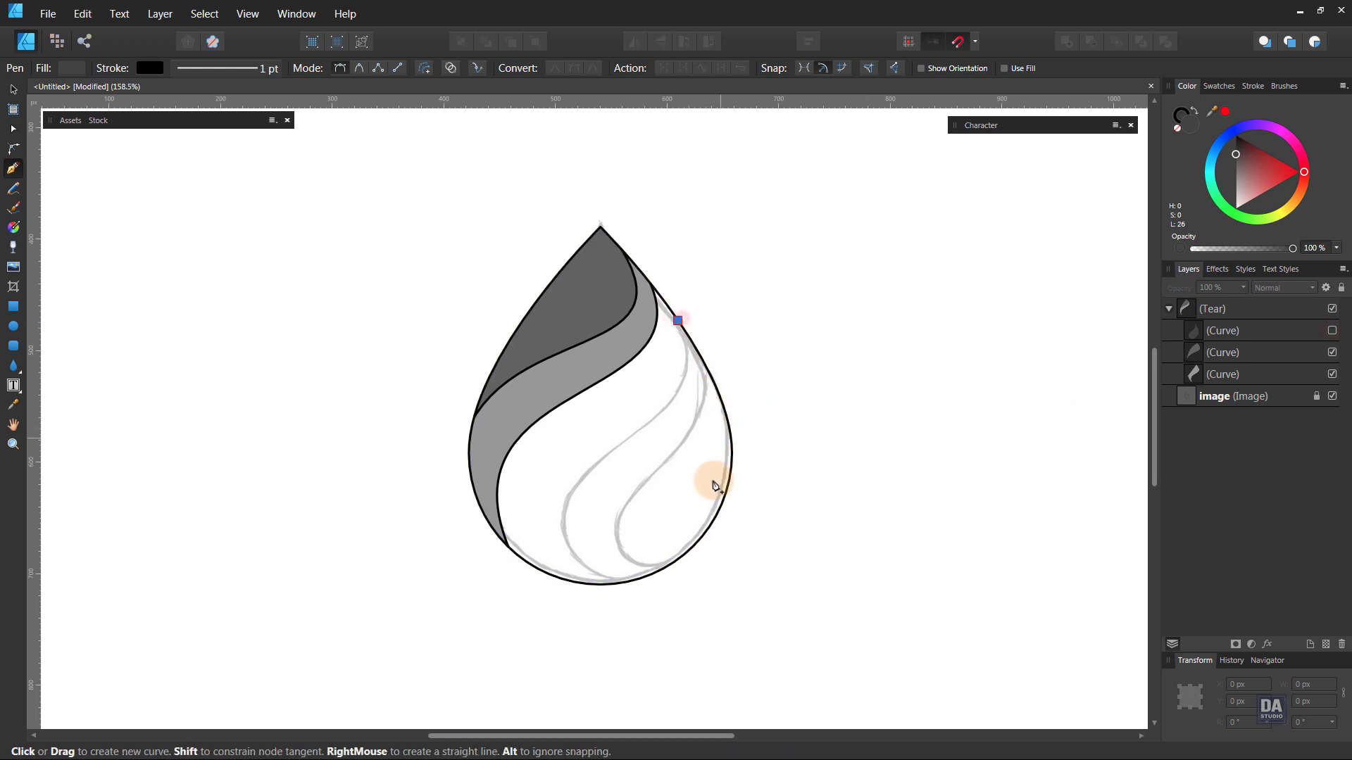
pyautogui.click(683, 554)
pyautogui.moveTo(682, 524); pyautogui.dragTo(624, 589)
pyautogui.moveTo(643, 440); pyautogui.dragTo(779, 450)
# - Add a node on the fourth curve's lower bend and adjust it and the handles to follow the last sketched line
pyautogui.click(658, 538)
pyautogui.moveTo(658, 538); pyautogui.dragTo(621, 511)
pyautogui.moveTo(628, 581); pyautogui.dragTo(639, 587)
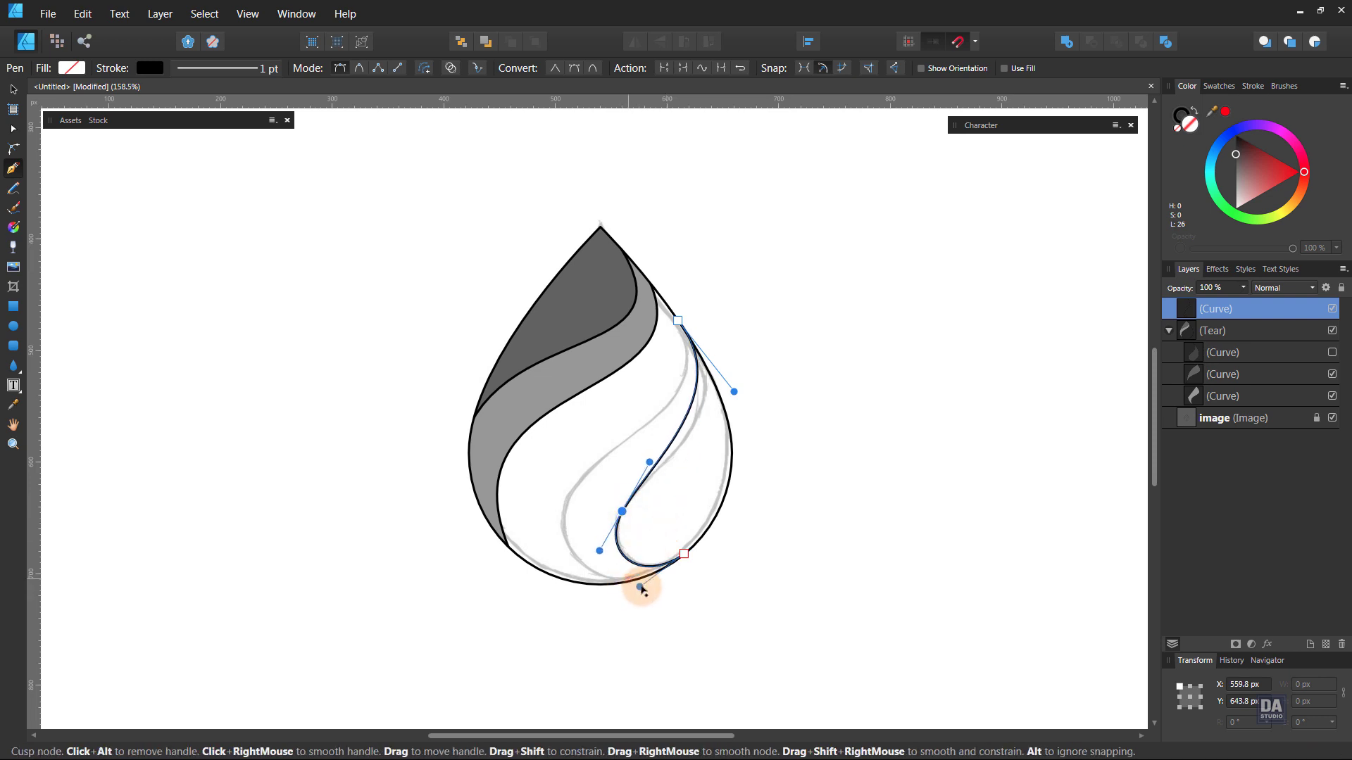
pyautogui.moveTo(622, 511); pyautogui.dragTo(621, 505)
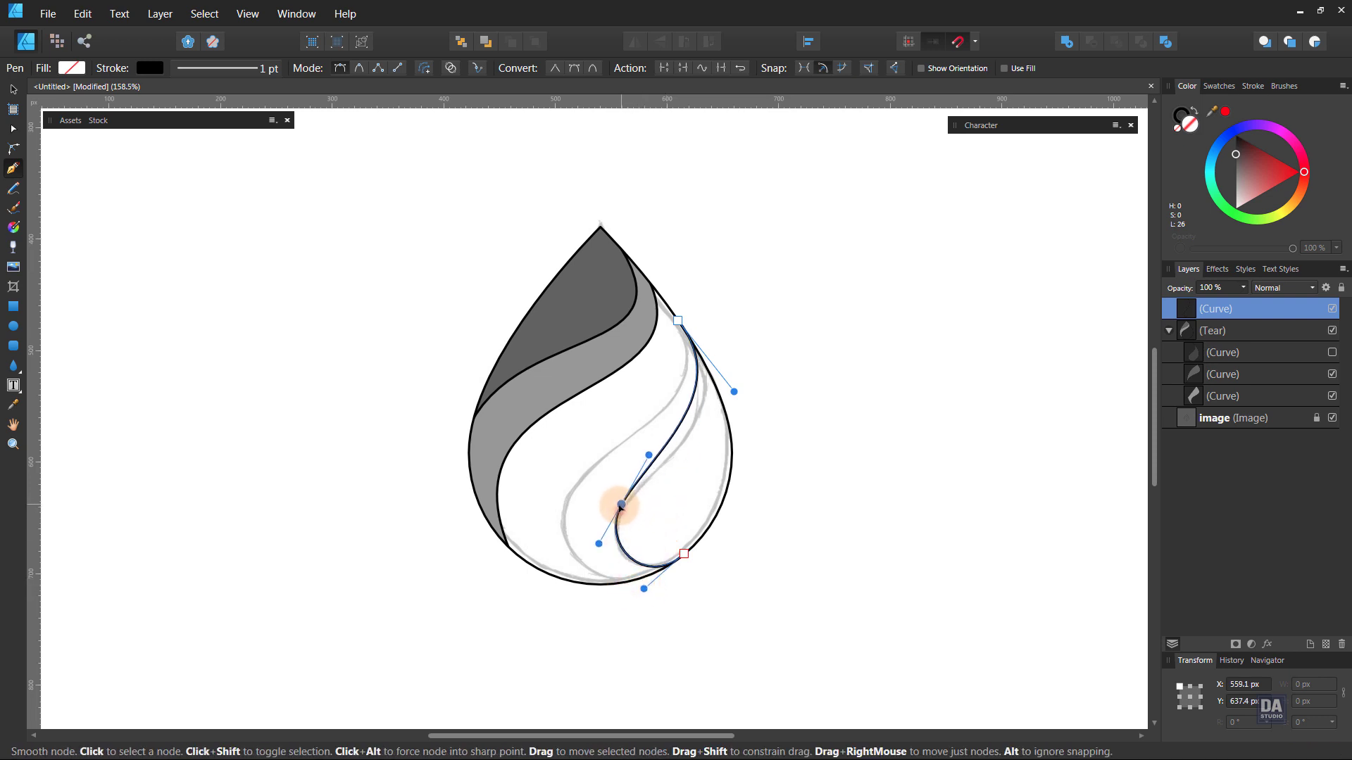
pyautogui.moveTo(646, 458); pyautogui.dragTo(660, 463)
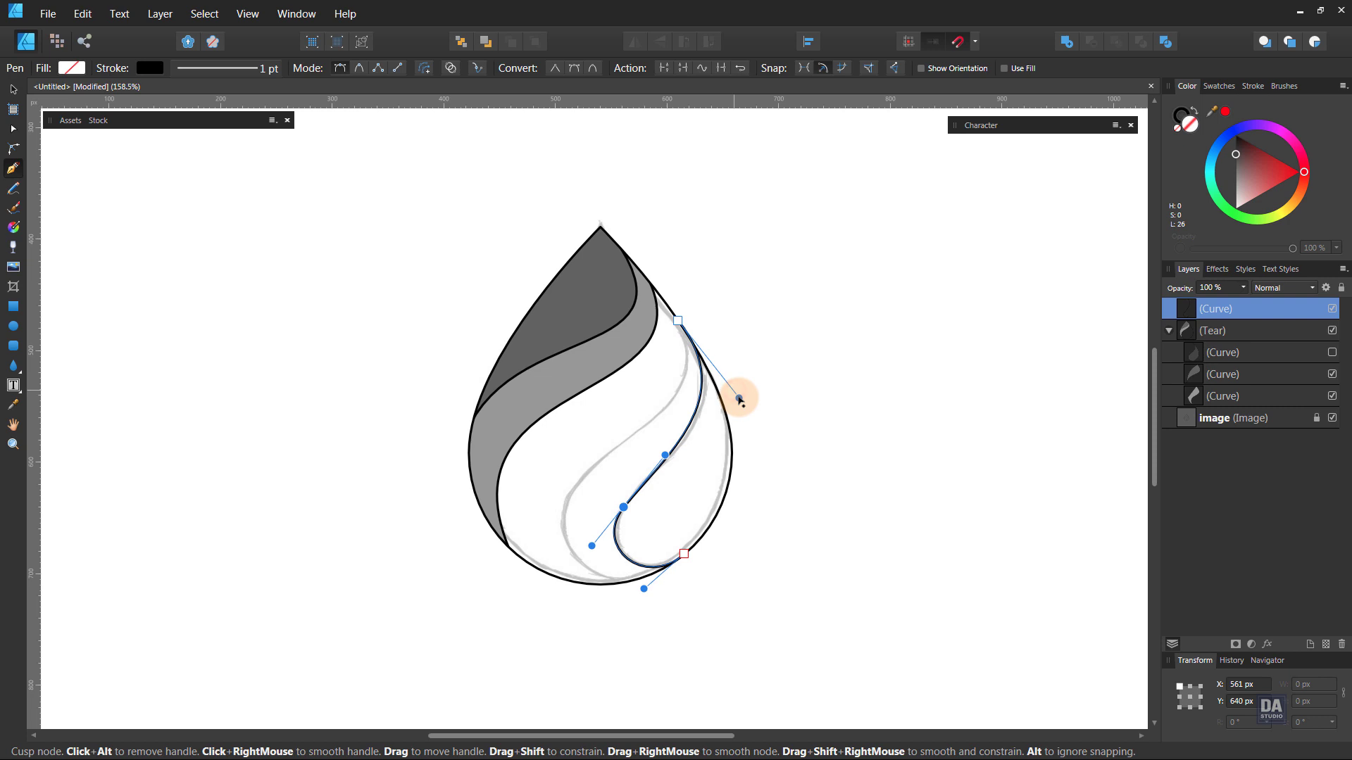
# - Close the fourth curve with a side bowed outside the teardrop and fill it with saturation 9, lightness 19
pyautogui.click(677, 321)
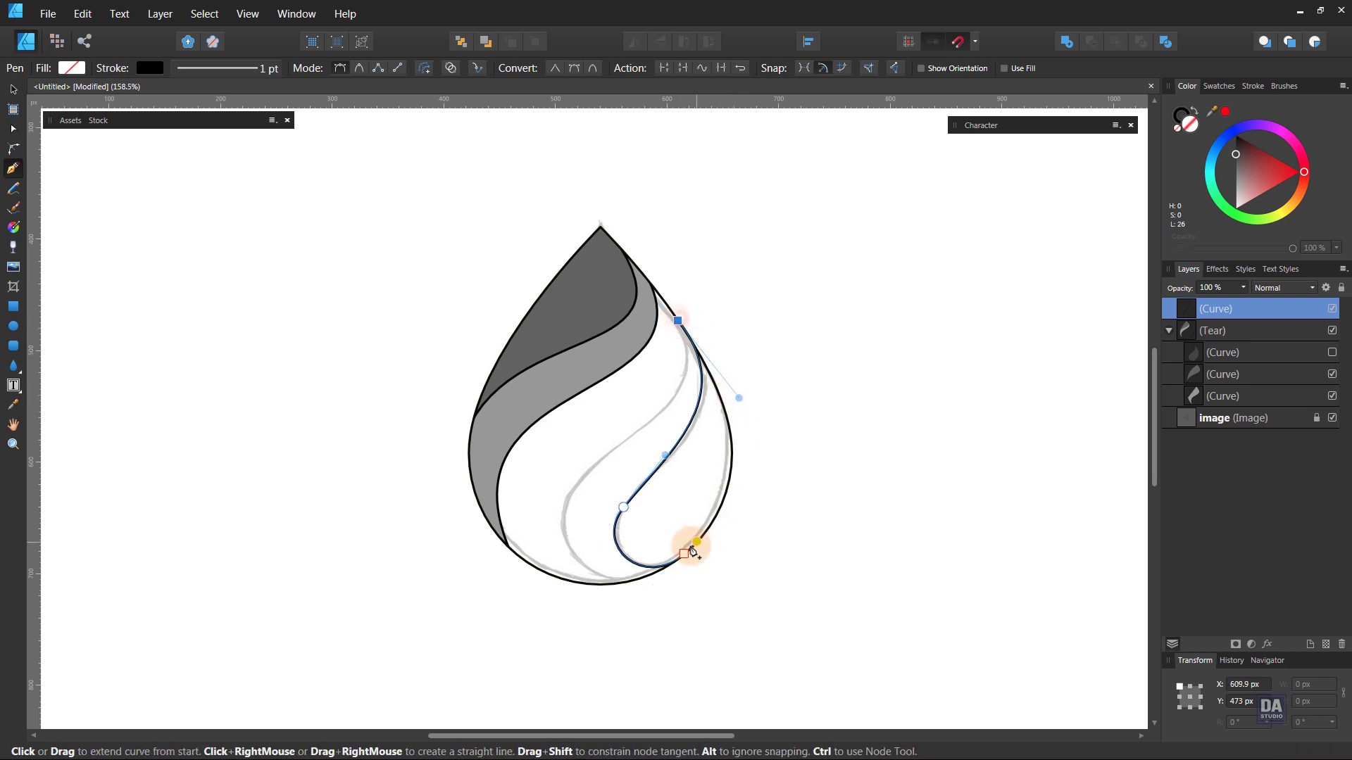
pyautogui.moveTo(686, 552); pyautogui.dragTo(739, 491)
pyautogui.moveTo(736, 392); pyautogui.dragTo(735, 370)
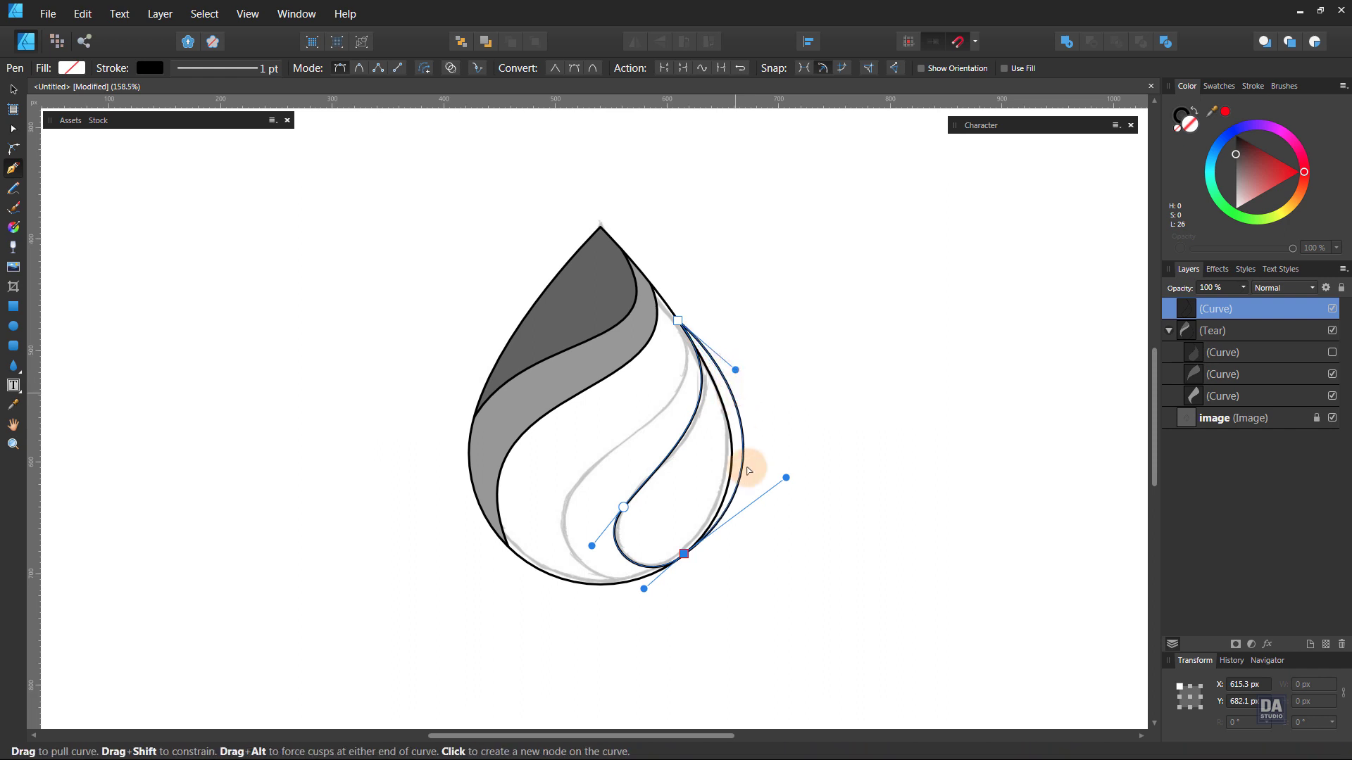
pyautogui.keyDown('ctrl'); pyautogui.click(783, 492); pyautogui.keyUp('ctrl')
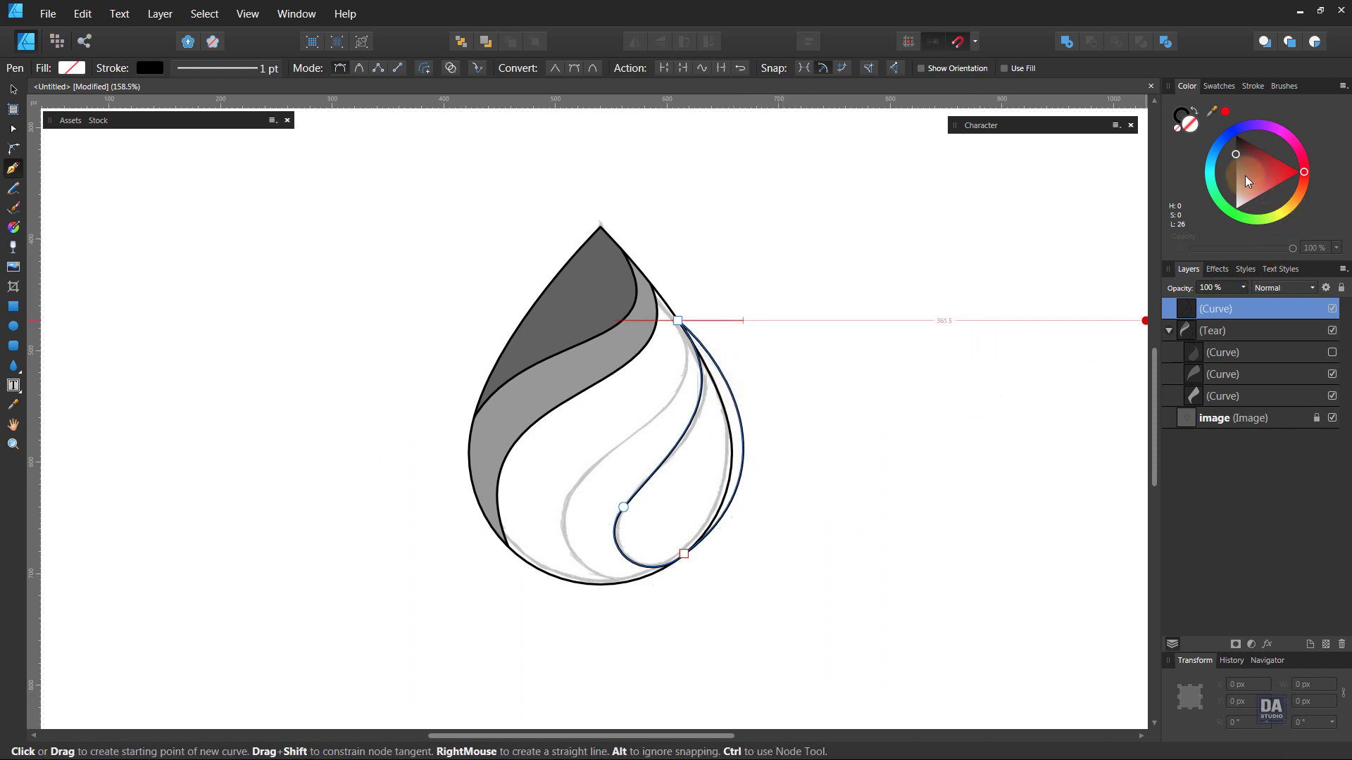
pyautogui.moveTo(1235, 154); pyautogui.dragTo(1238, 149)
pyautogui.click(1235, 310)
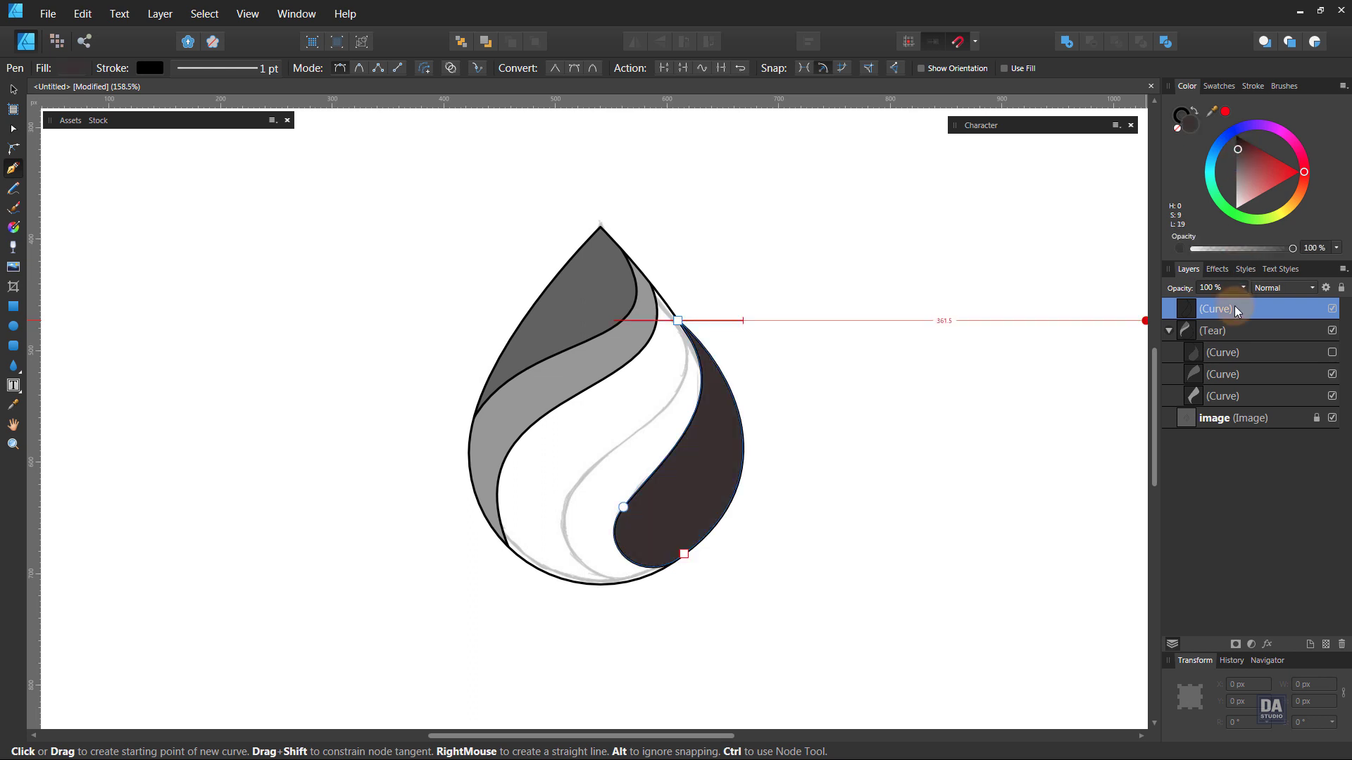
# - Clip the fourth shape inside the teardrop layer, show the hidden dark grey curve again, and clear the selection
pyautogui.moveTo(1256, 312); pyautogui.dragTo(1253, 339)
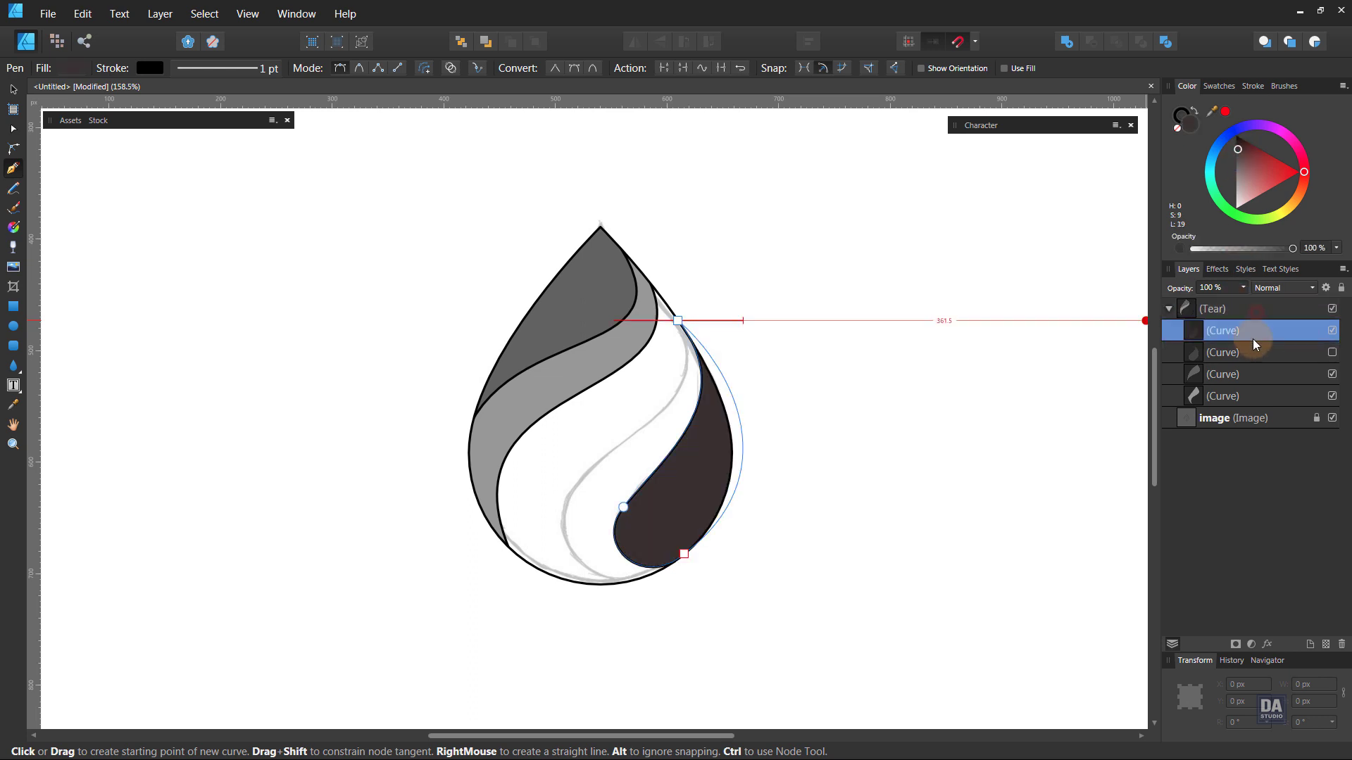
pyautogui.click(1331, 352)
pyautogui.keyDown('ctrl'); pyautogui.click(888, 381); pyautogui.keyUp('ctrl')
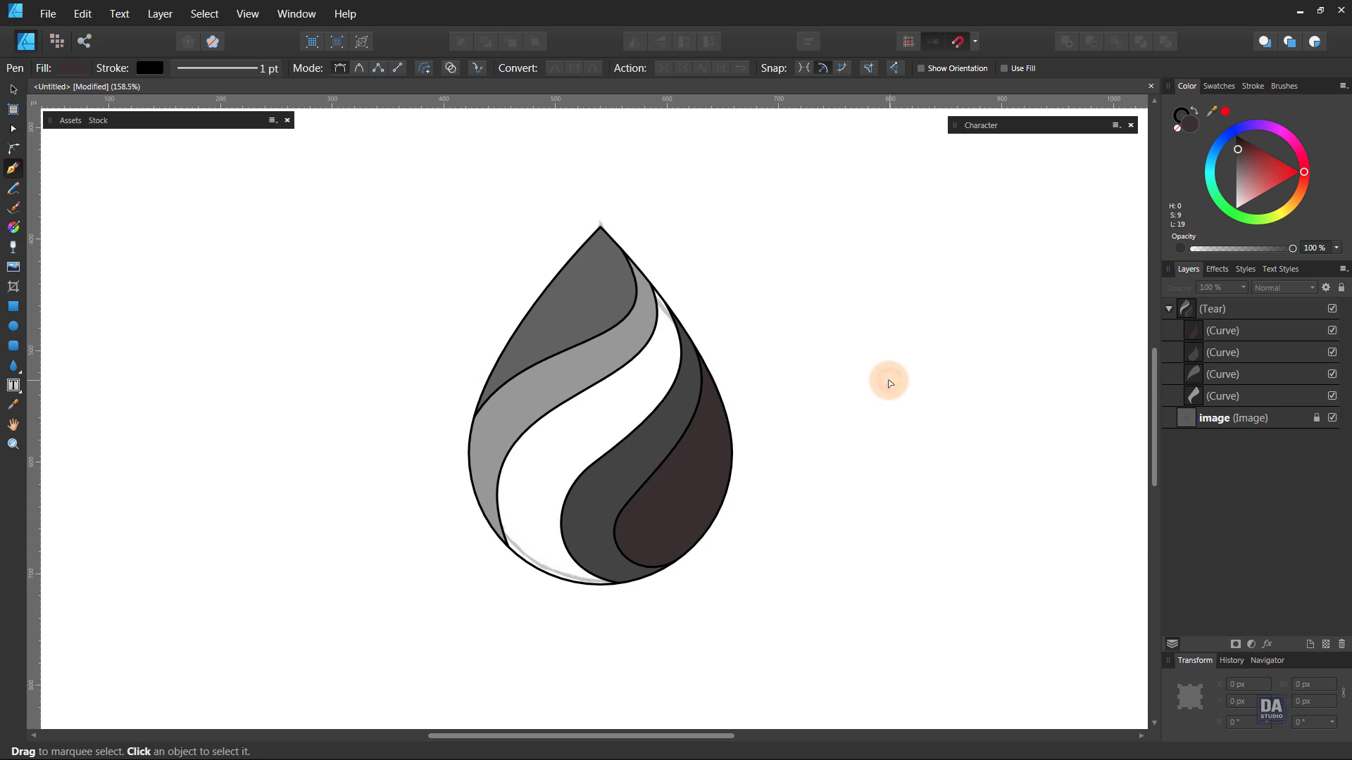
# - Hide the sketch image layer beneath the teardrop
pyautogui.press('v')
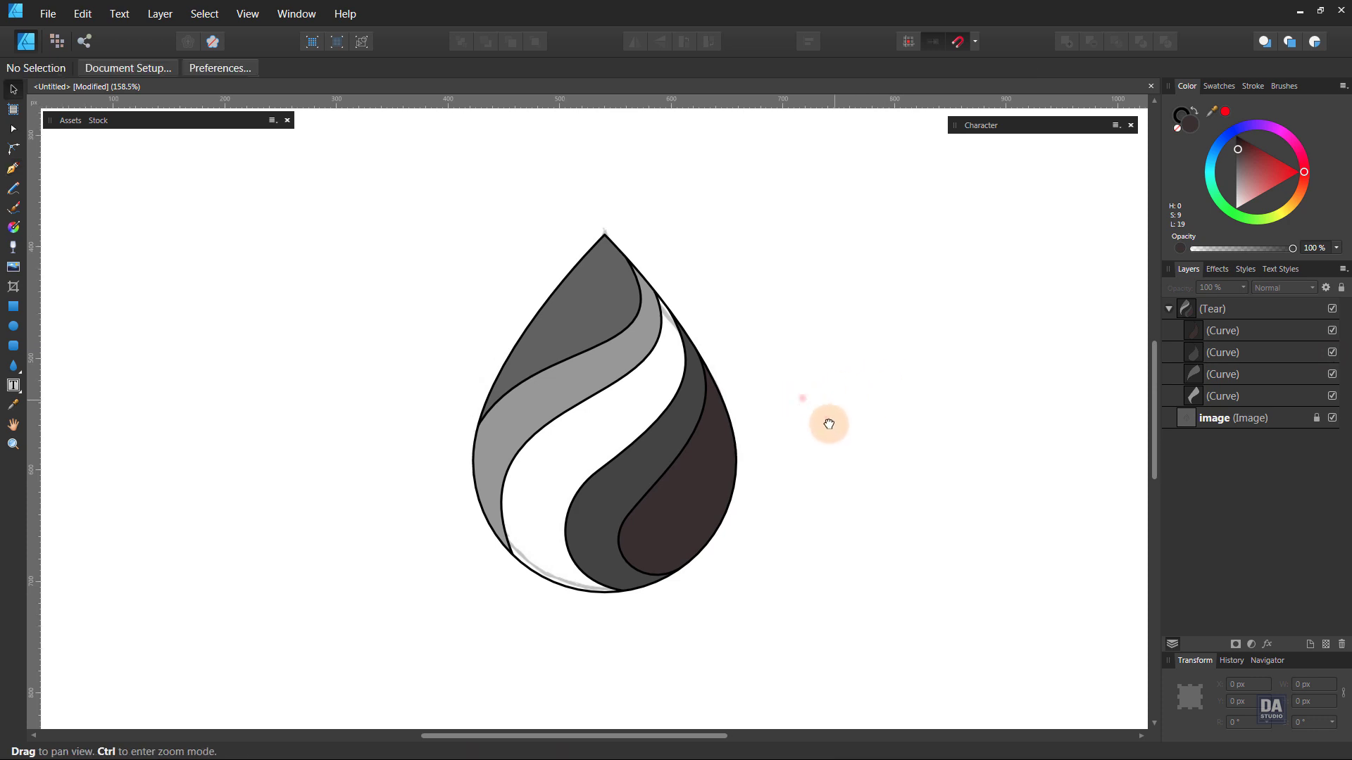
pyautogui.moveTo(830, 423); pyautogui.dragTo(695, 399)
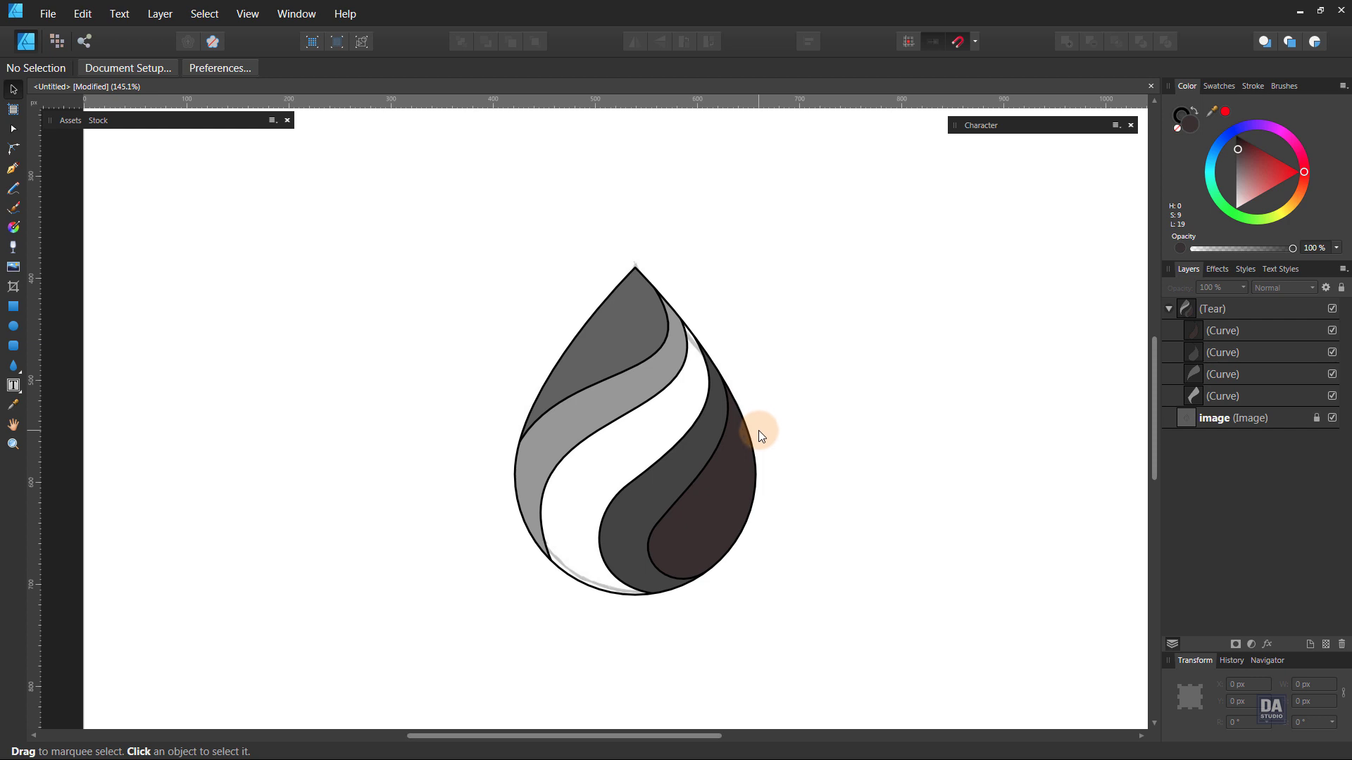
pyautogui.click(1332, 420)
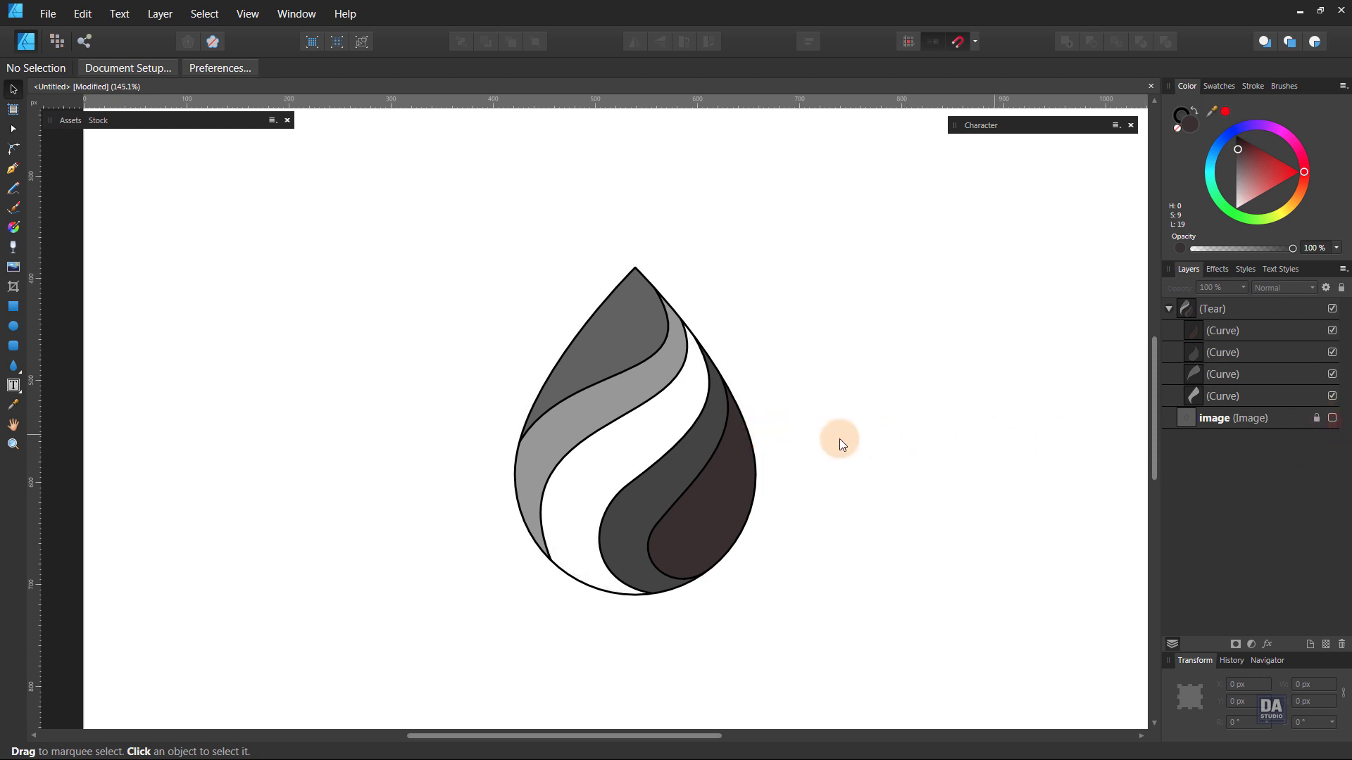
pyautogui.moveTo(836, 443); pyautogui.dragTo(790, 457)
# - Fill the teardrop shape with light grey and recolor its rightmost clipped curve to grey at lightness 60
pyautogui.click(611, 559)
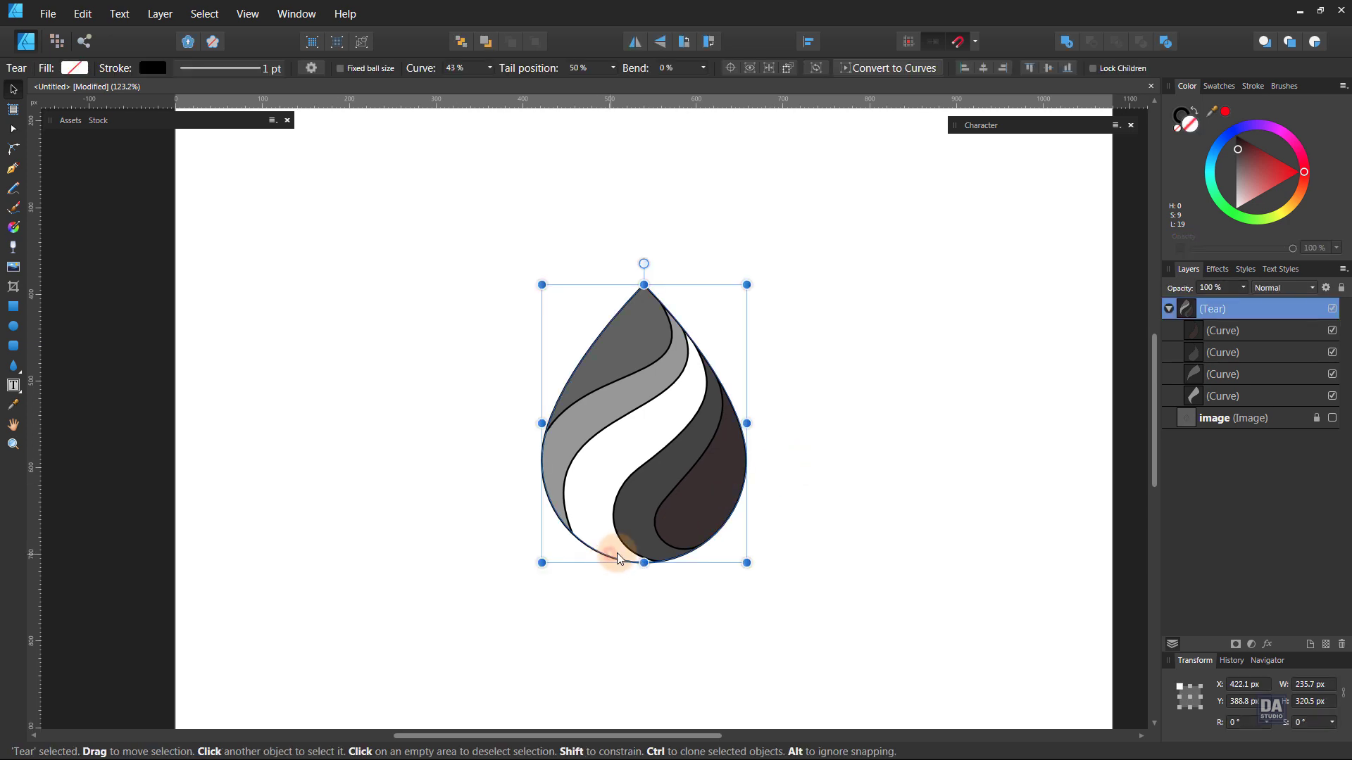
pyautogui.moveTo(1232, 195); pyautogui.dragTo(1231, 185)
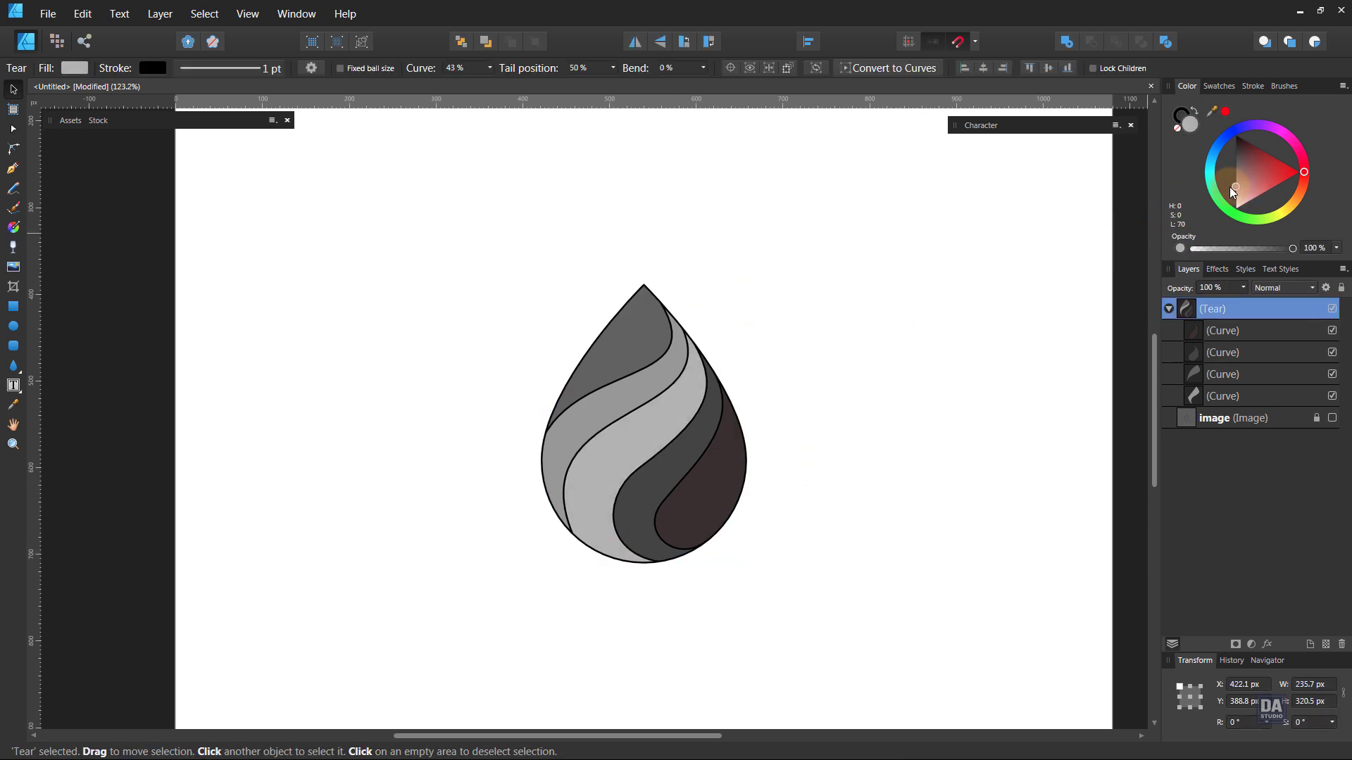
pyautogui.click(956, 387)
pyautogui.doubleClick(703, 458)
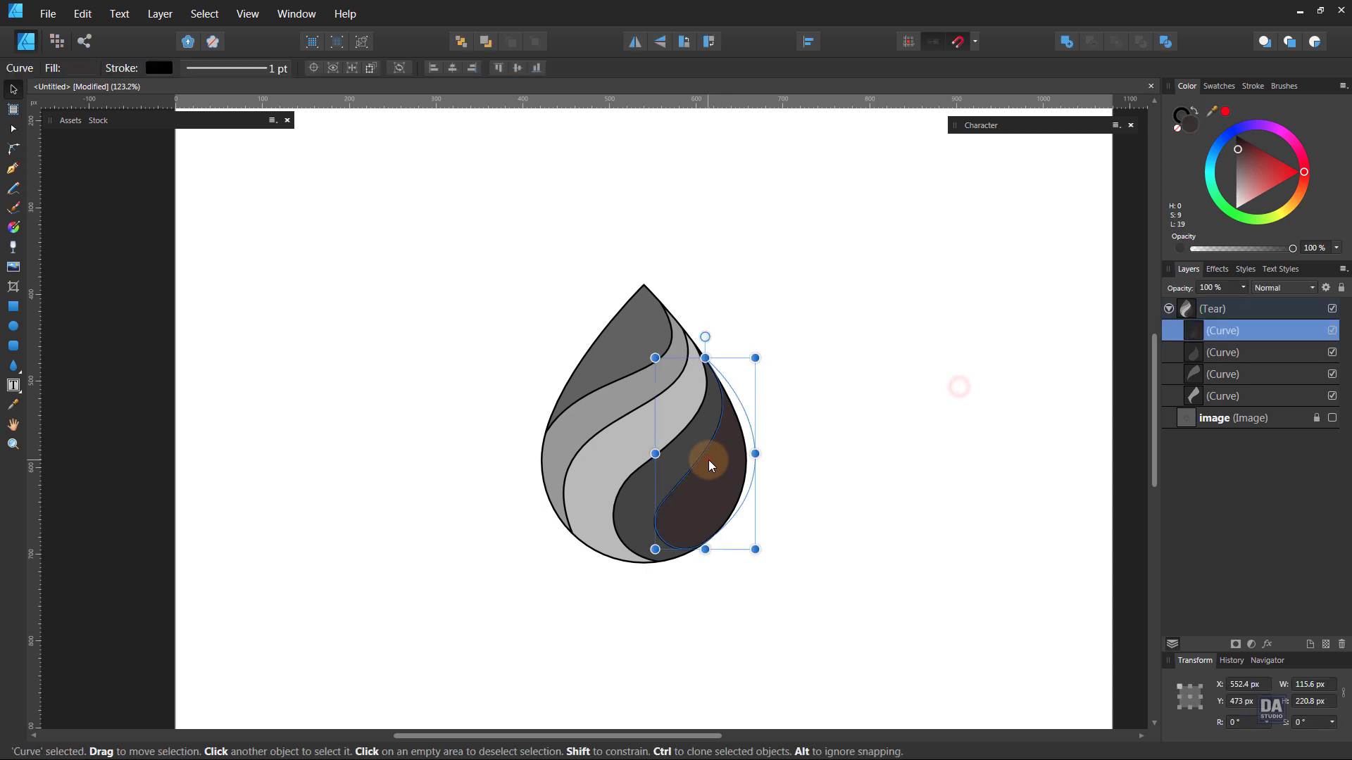
pyautogui.moveTo(1234, 173); pyautogui.dragTo(1230, 179)
# - Remove the stroke from all four curves clipped inside the teardrop
pyautogui.keyDown('shift'); pyautogui.click(1218, 397); pyautogui.keyUp('shift')
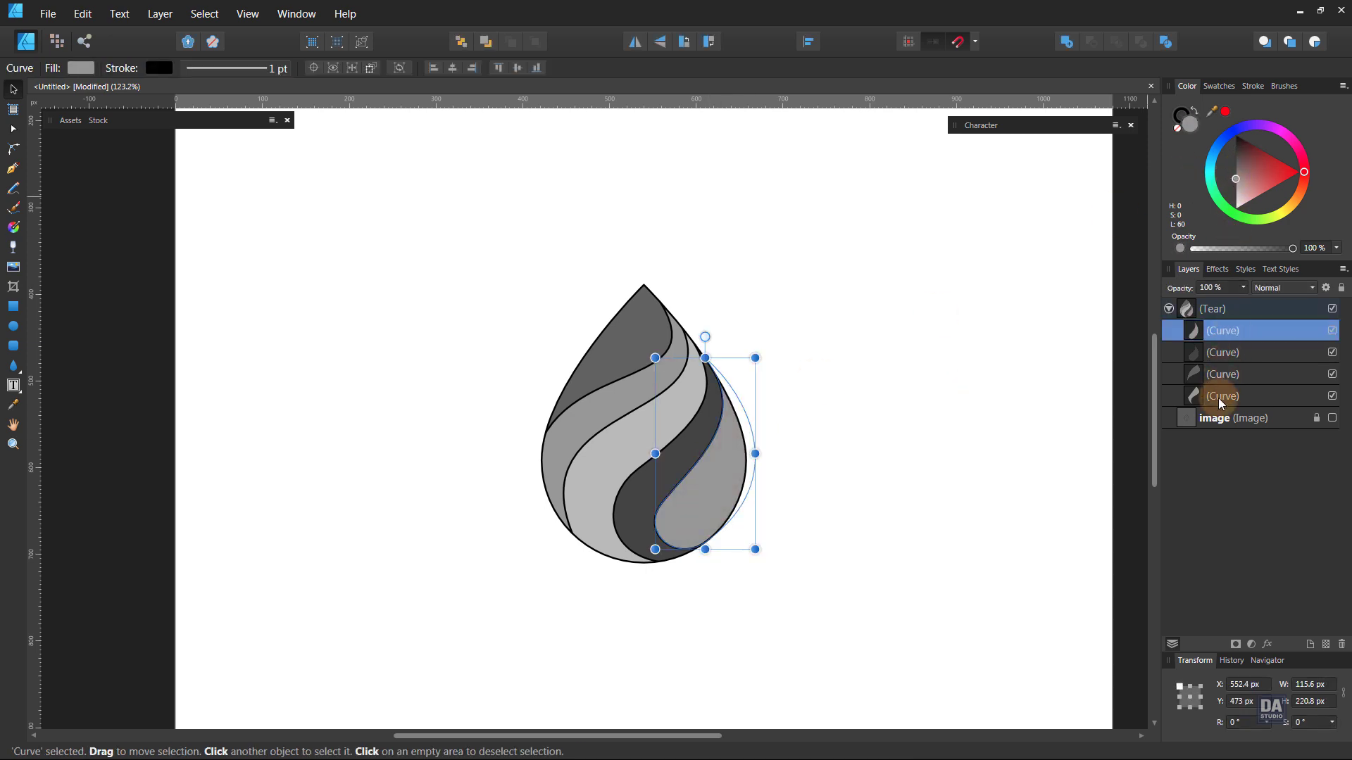
pyautogui.keyDown('ctrl'); pyautogui.click(1220, 352); pyautogui.keyUp('ctrl')
pyautogui.keyDown('ctrl'); pyautogui.click(1221, 353); pyautogui.keyUp('ctrl')
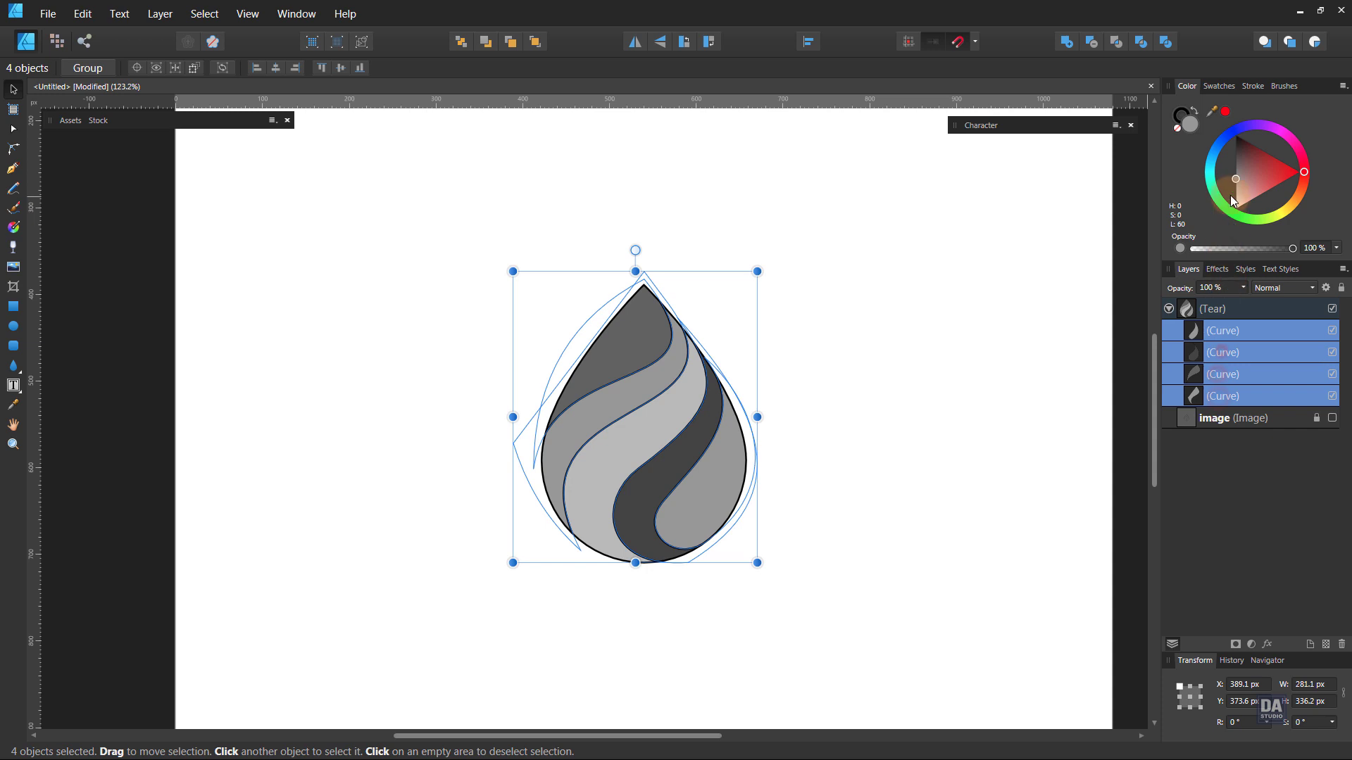
pyautogui.click(1176, 132)
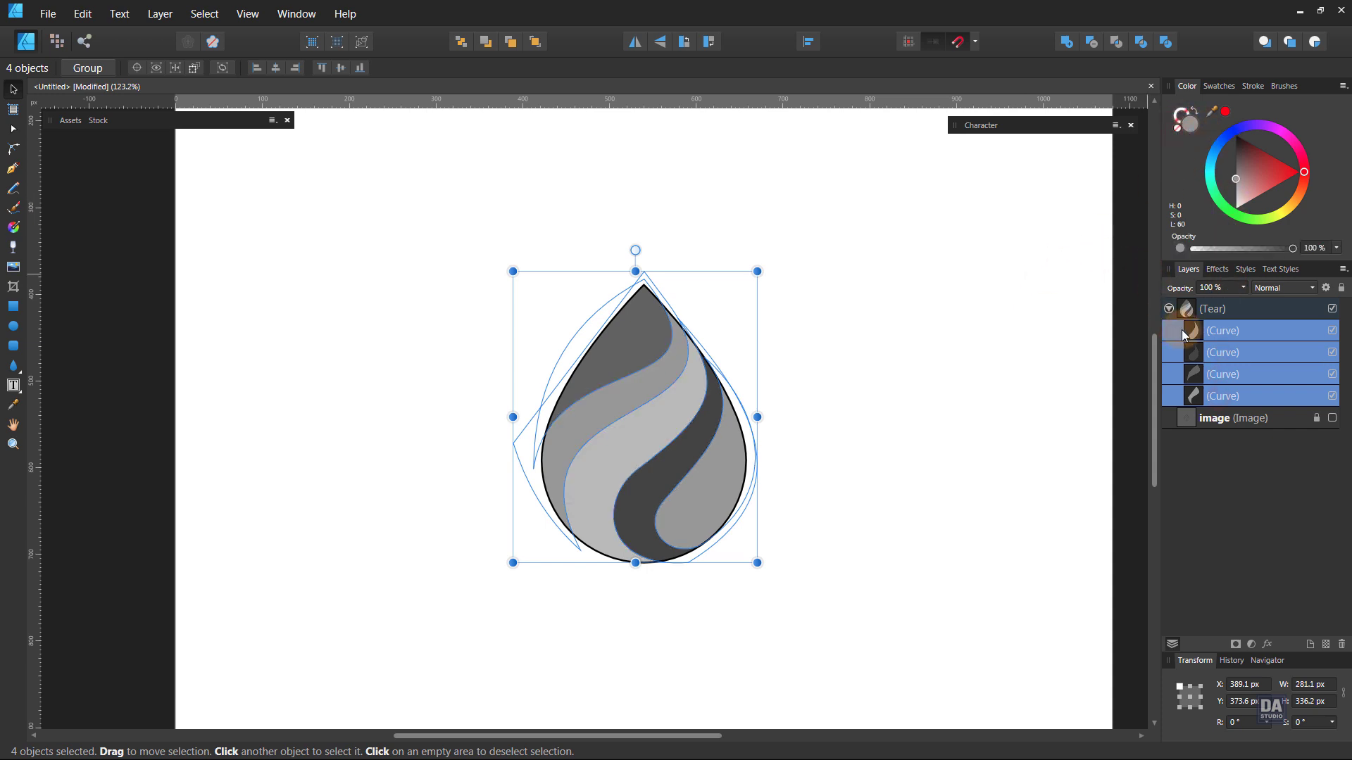
# - Remove the teardrop shape's outline, clear the selection, and bring the whole artboard into view
pyautogui.click(1227, 310)
pyautogui.click(1177, 130)
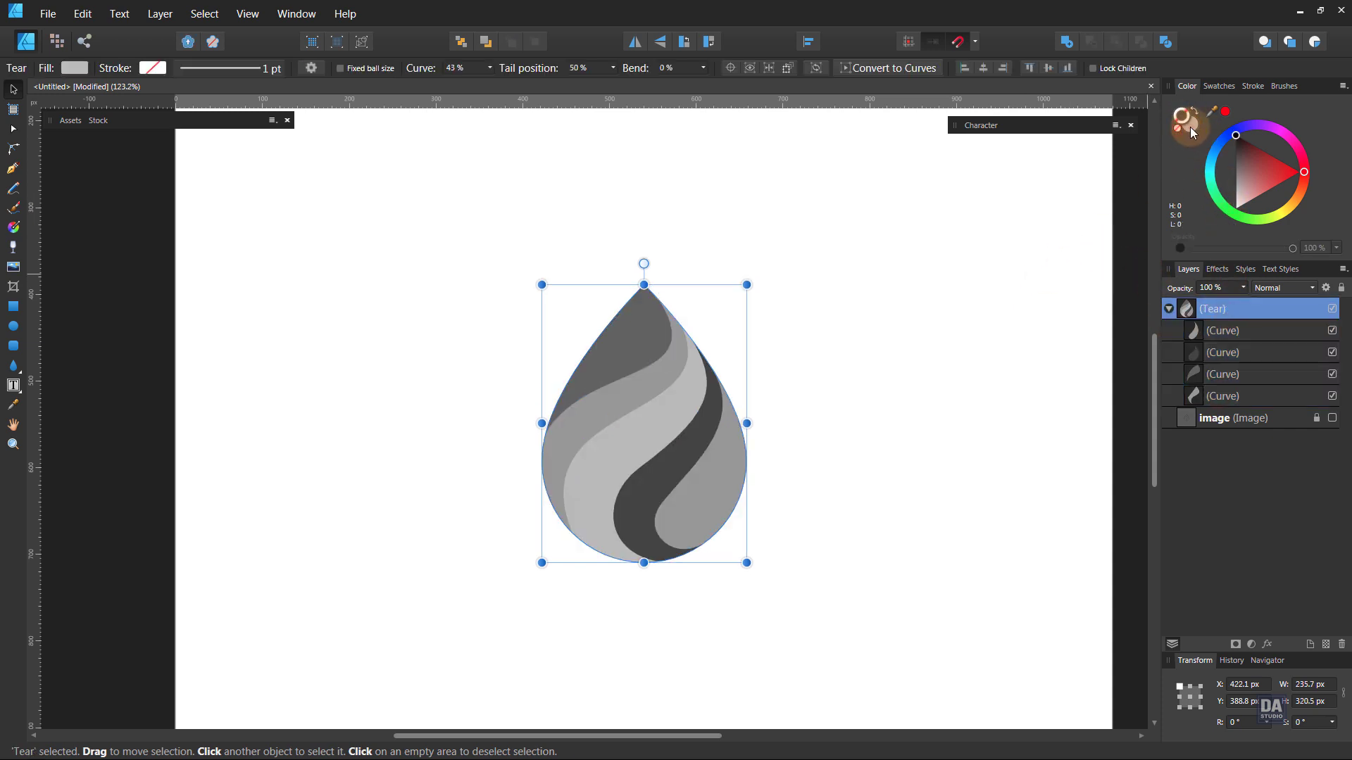
pyautogui.click(1015, 288)
pyautogui.press('z')
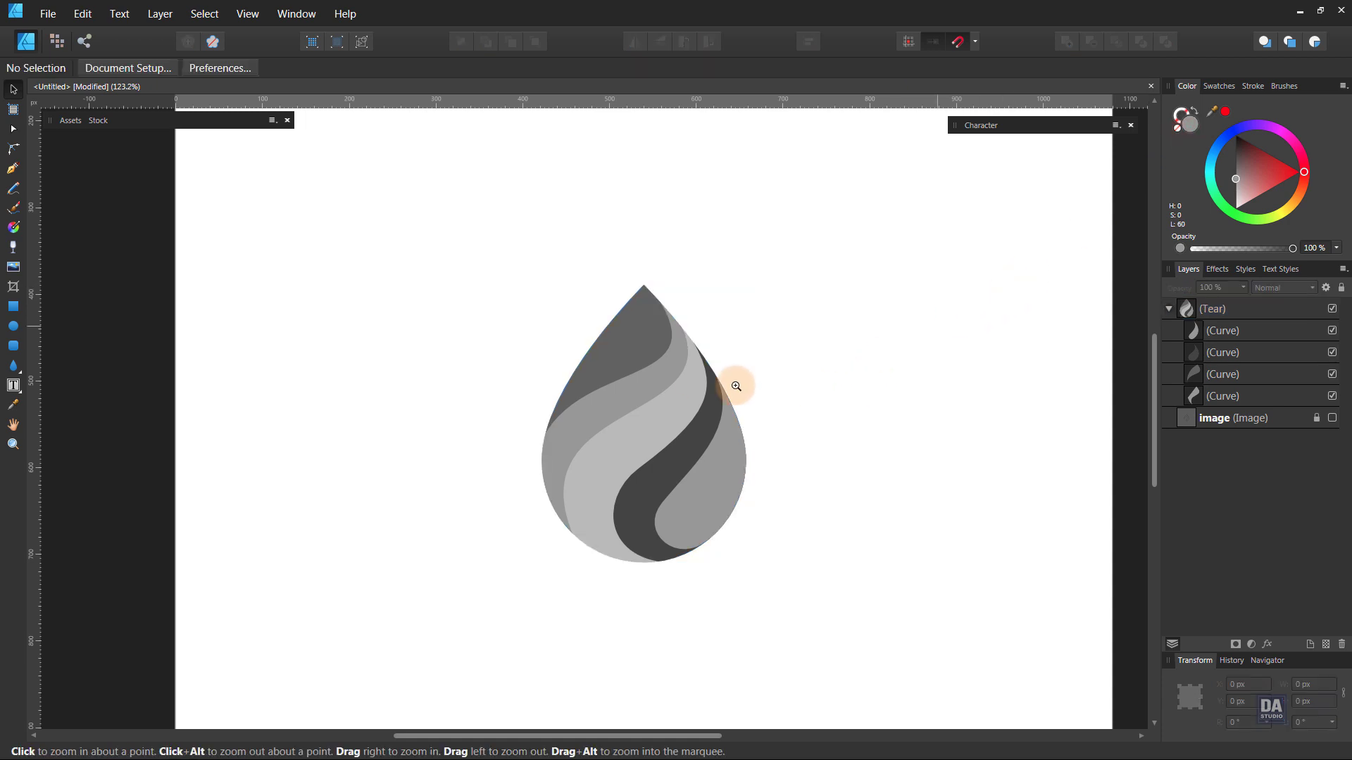
pyautogui.scroll(-5, 735, 386)
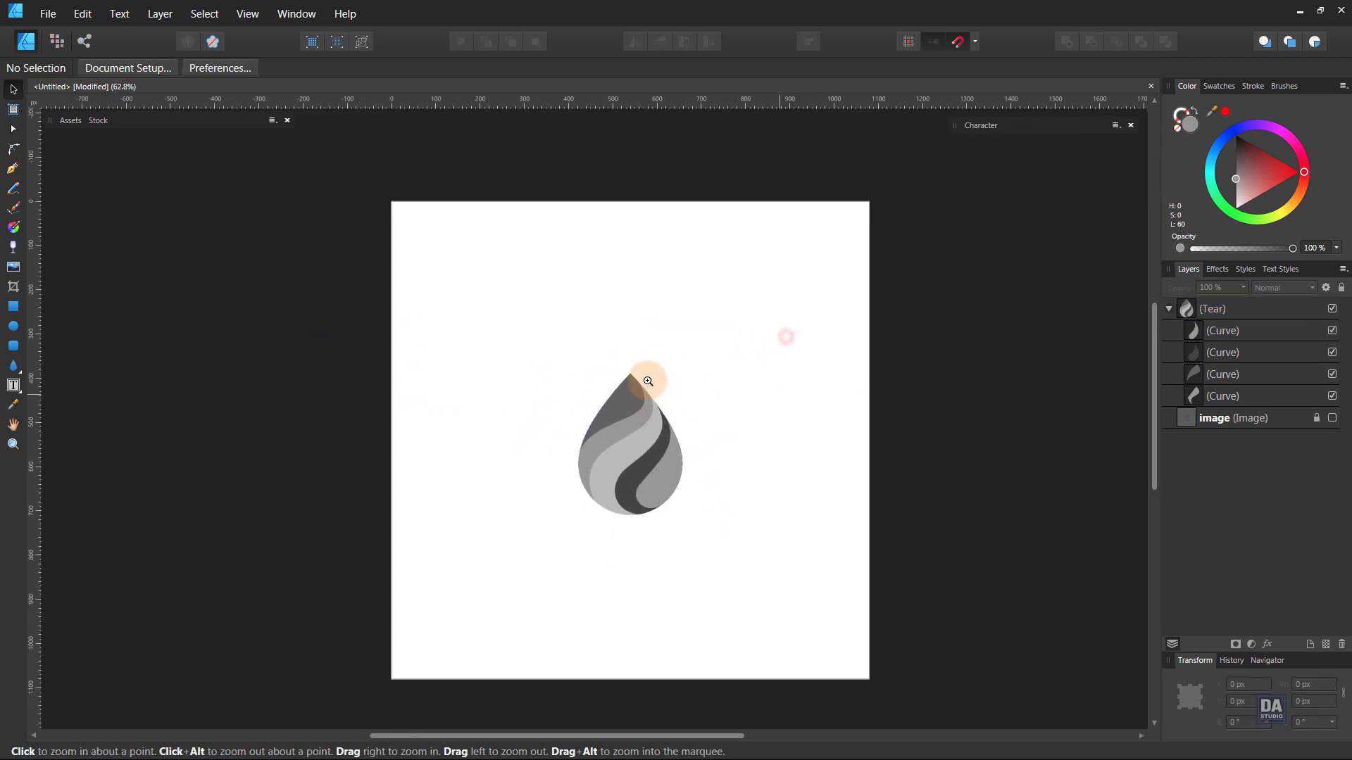
# - Fill the teardrop shape with the light-blue-to-purple gradient swatch from the Fancy Gradient 2 palette
pyautogui.scroll(1, 648, 381)
pyautogui.press('v')
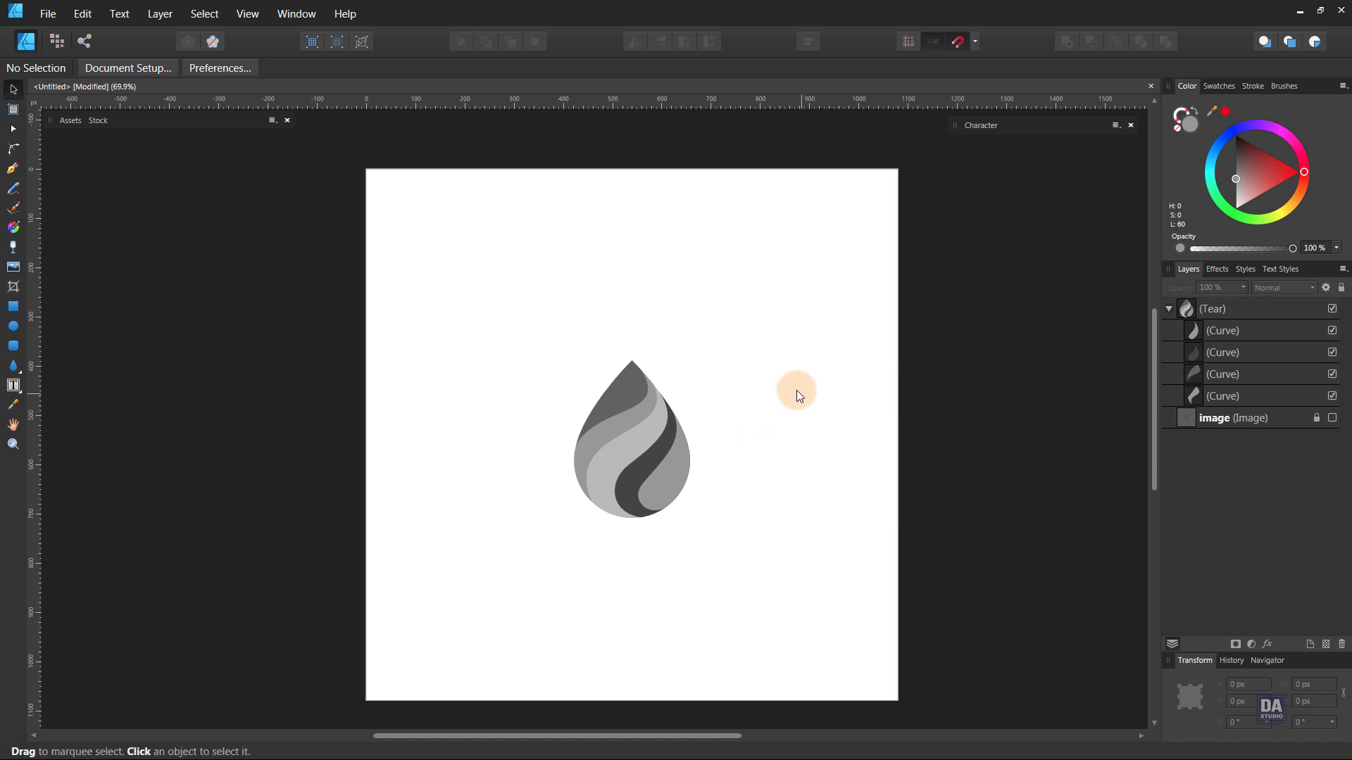
pyautogui.moveTo(670, 483); pyautogui.dragTo(899, 492)
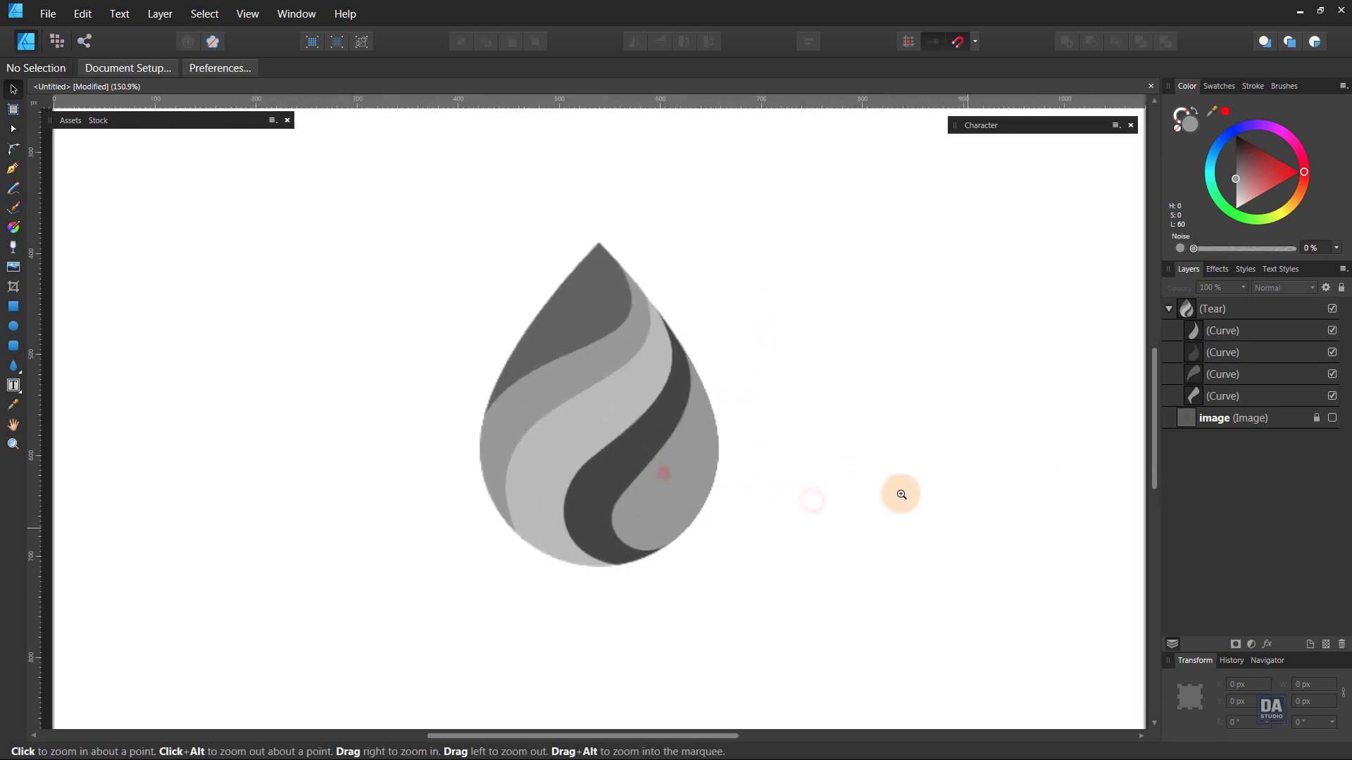
pyautogui.moveTo(654, 463)
pyautogui.mouseDown()
pyautogui.moveTo(712, 504)
pyautogui.moveTo(699, 497)
pyautogui.mouseUp()
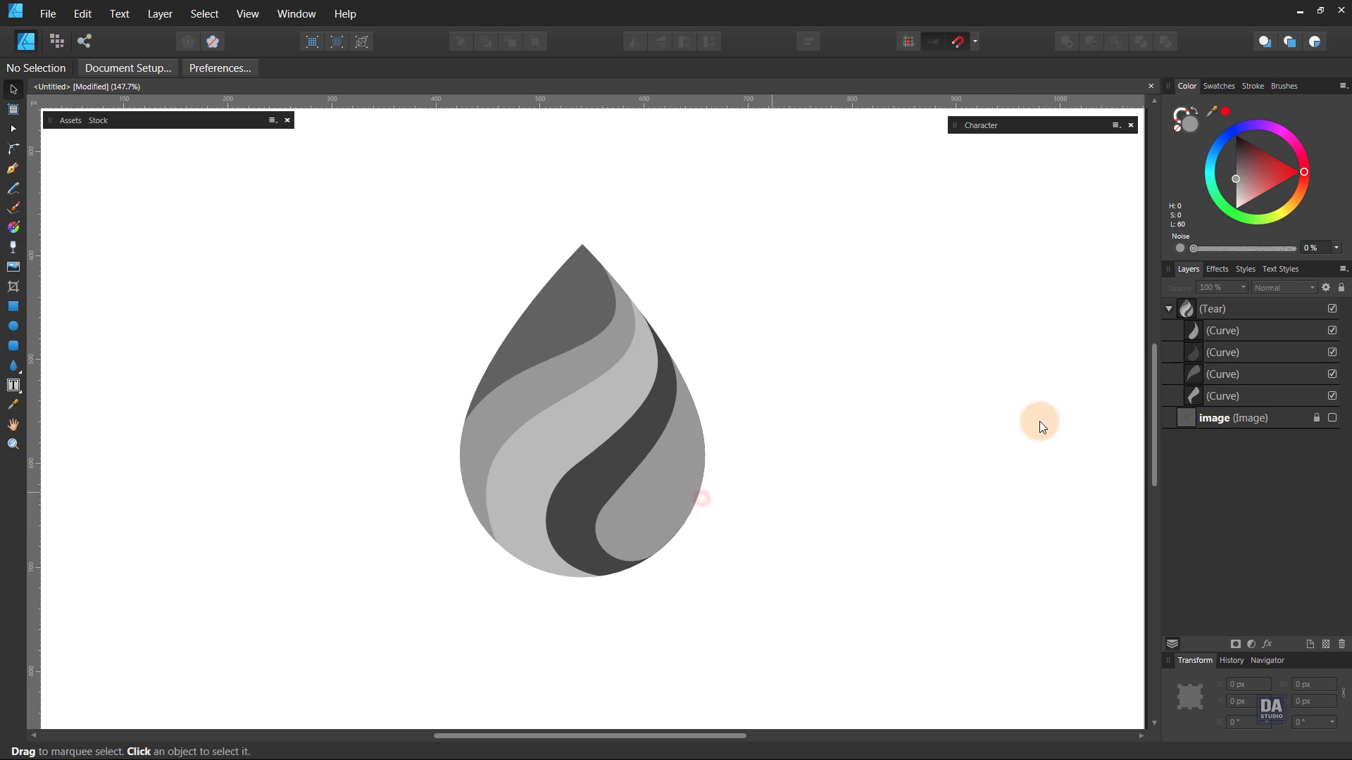
pyautogui.click(1238, 311)
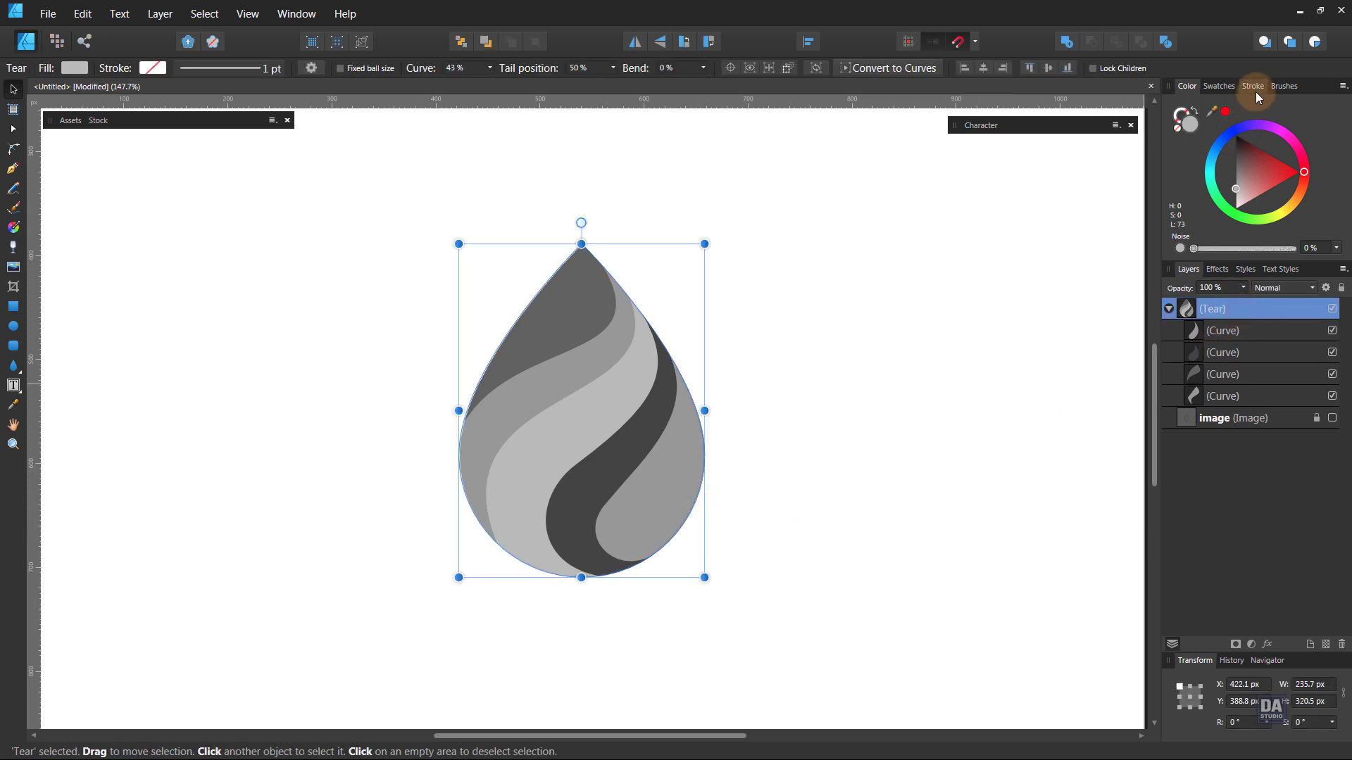
pyautogui.click(1228, 88)
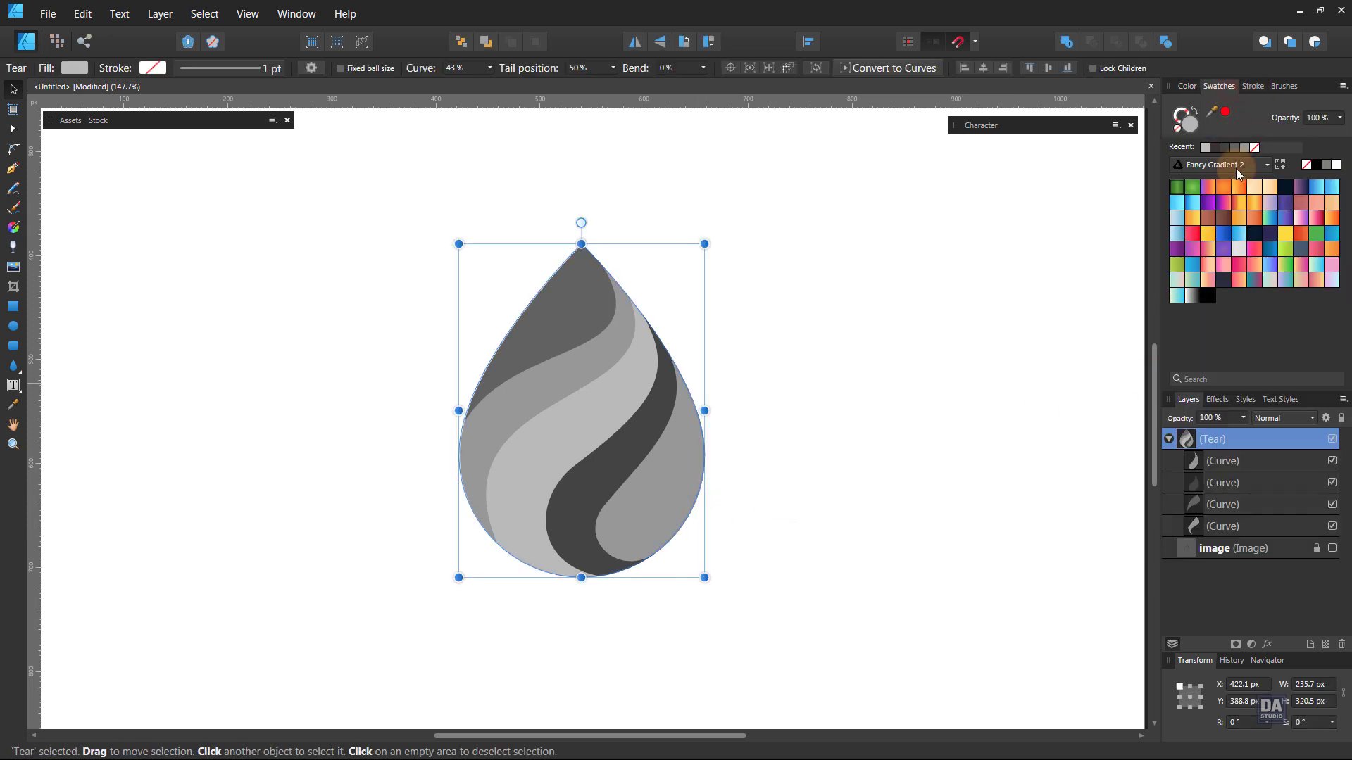
pyautogui.click(1269, 264)
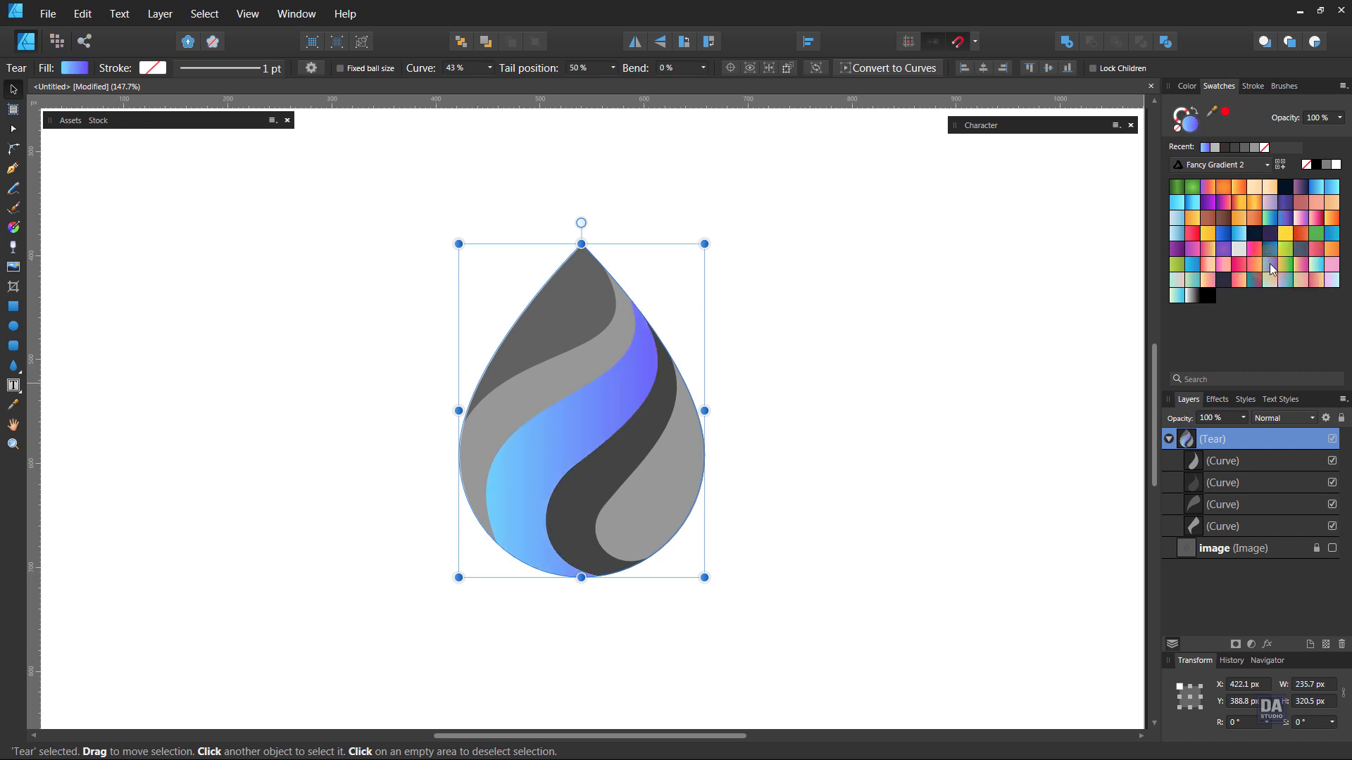
# - Fill all four clipped curves with the white-to-transparent gradient swatch from Fancy Gradient 2 and clear the selection
pyautogui.click(1222, 461)
pyautogui.keyDown('shift'); pyautogui.click(1222, 483); pyautogui.keyUp('shift')
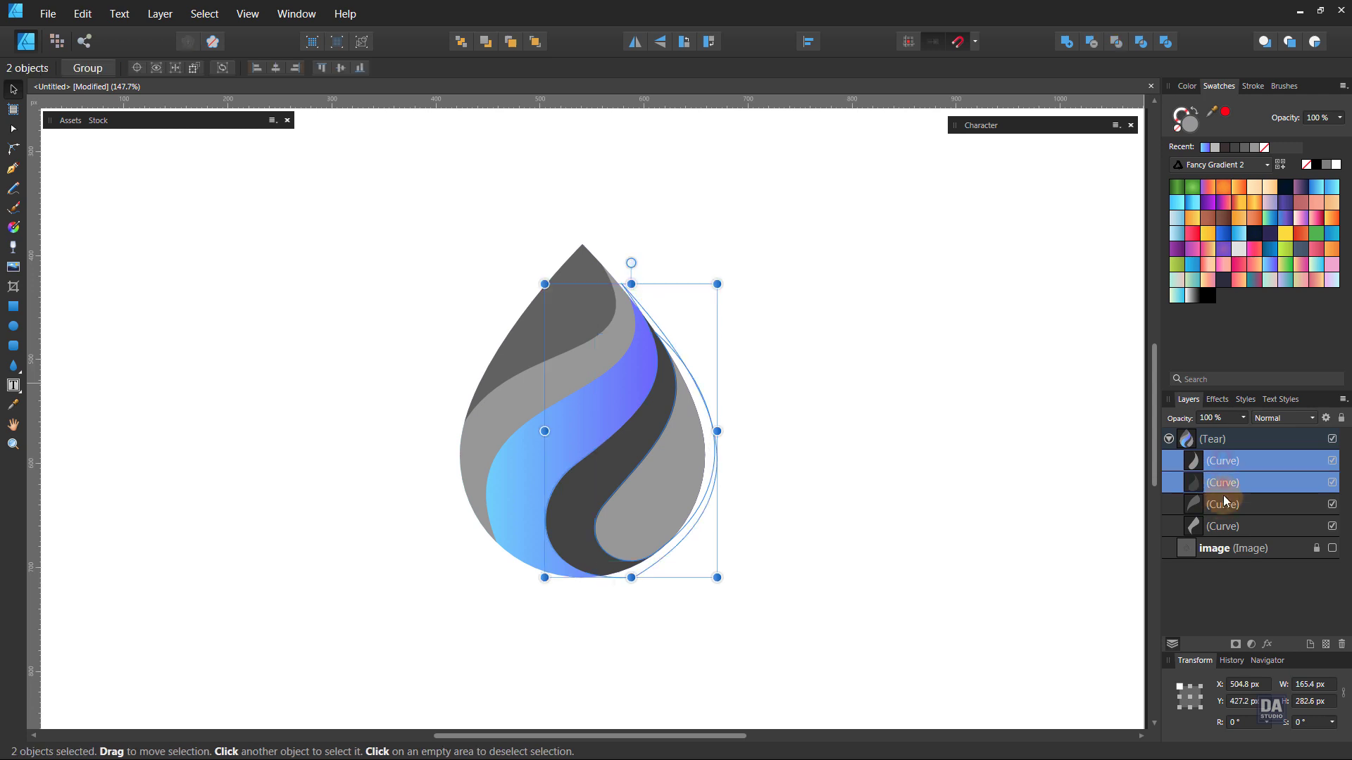
pyautogui.keyDown('shift'); pyautogui.click(1222, 504); pyautogui.keyUp('shift')
pyautogui.keyDown('shift'); pyautogui.click(1223, 526); pyautogui.keyUp('shift')
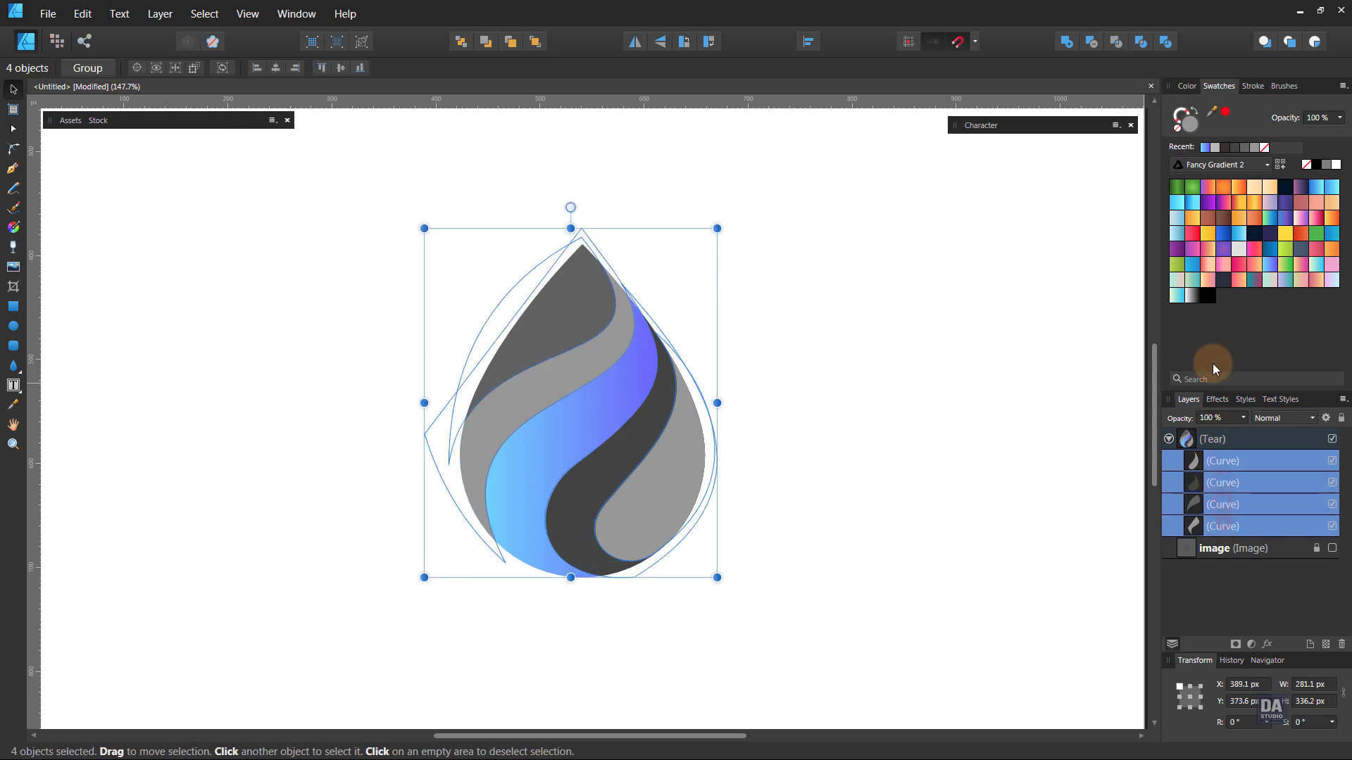
pyautogui.click(1190, 300)
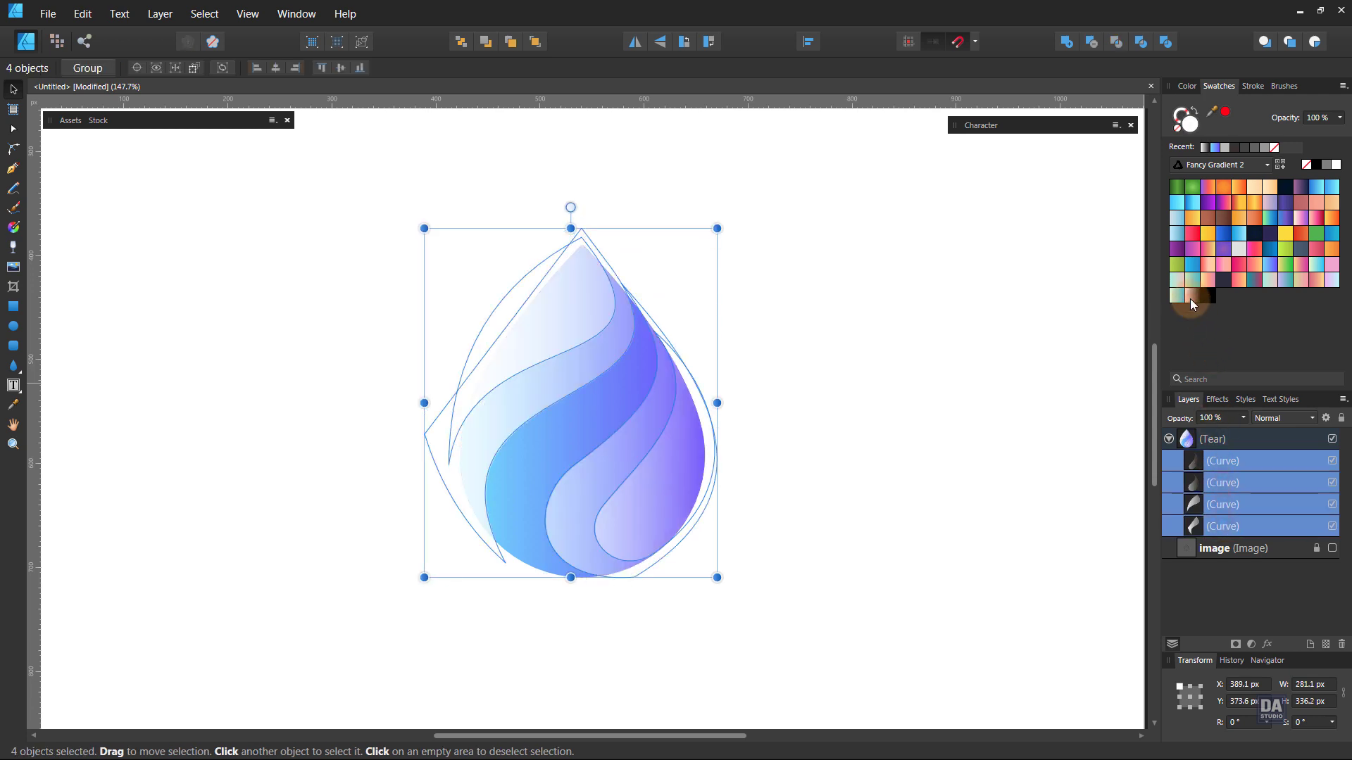
pyautogui.click(1034, 437)
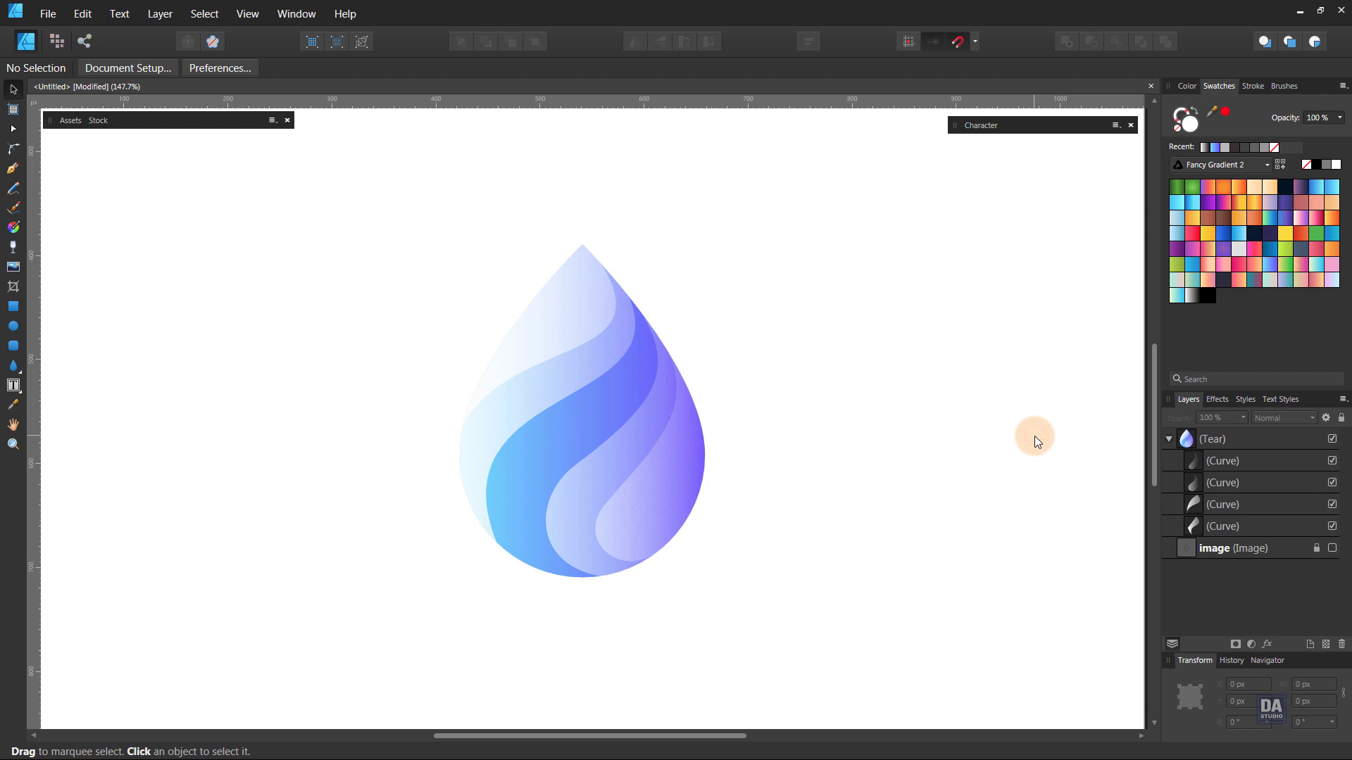
# - Angle the white fade gradients of the two upper-left bands diagonally with the Fill tool, extending them beyond the teardrop's left edge
pyautogui.click(550, 420)
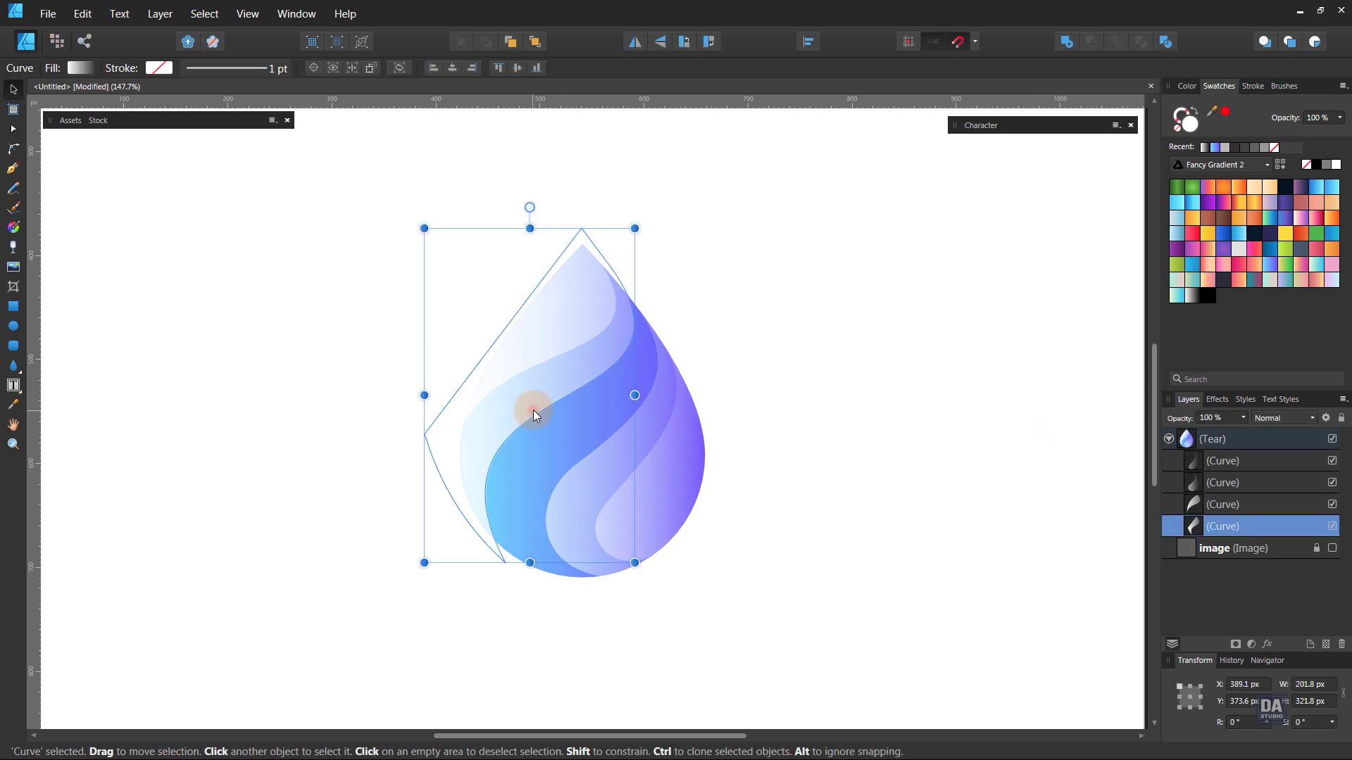
pyautogui.click(22, 232)
pyautogui.moveTo(603, 562); pyautogui.dragTo(358, 358)
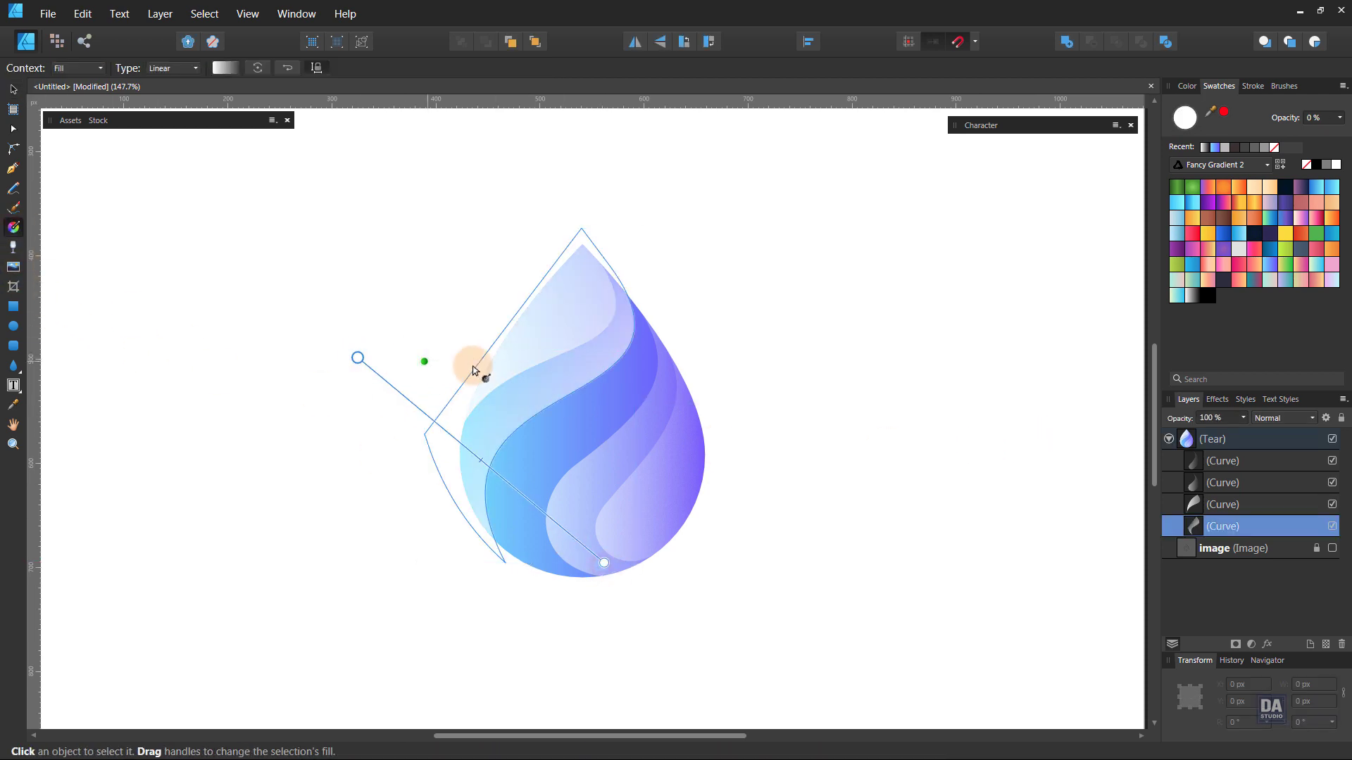
pyautogui.click(515, 368)
pyautogui.moveTo(401, 266); pyautogui.dragTo(583, 412)
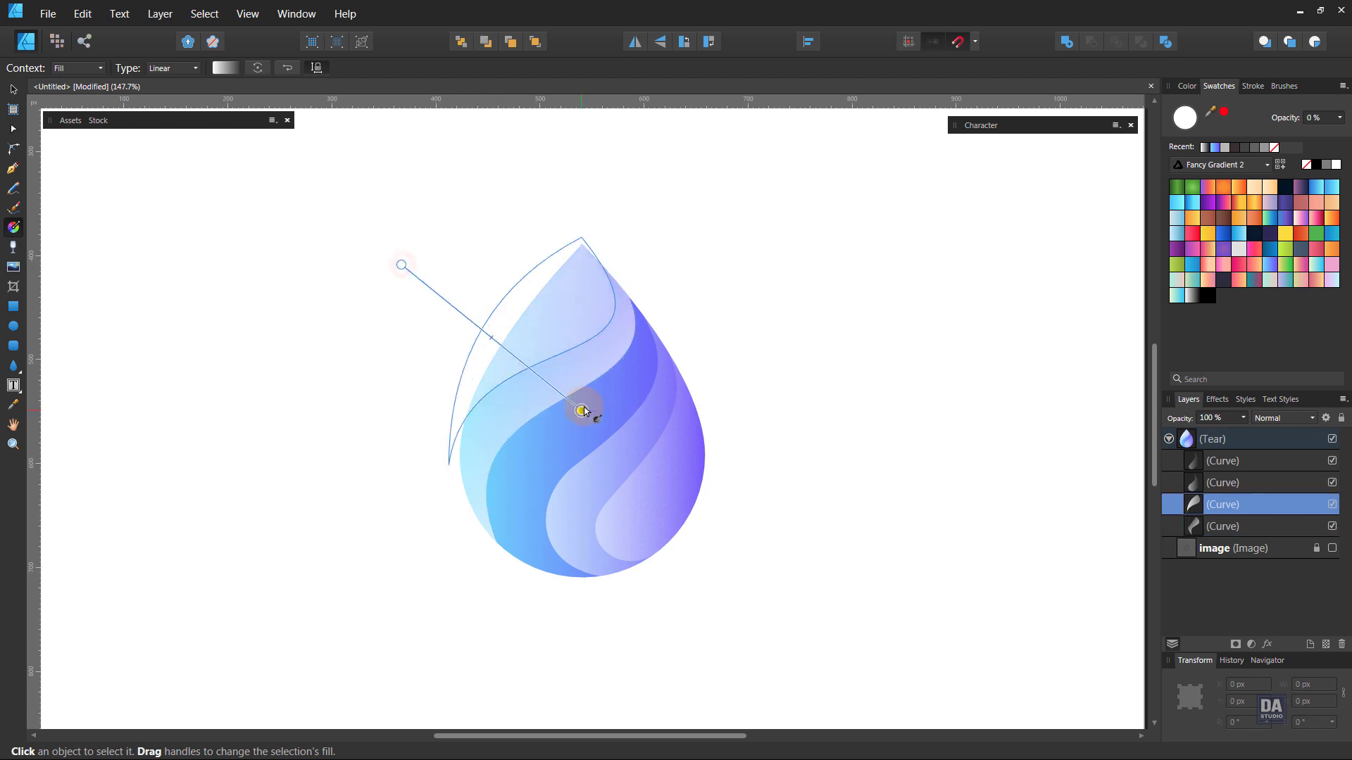
# - Stretch the white fade gradients of the two lower-right bands diagonally from the teardrop's left side past its lower-right edge, then deselect
pyautogui.click(607, 500)
pyautogui.moveTo(813, 599); pyautogui.dragTo(530, 446)
pyautogui.click(710, 506)
pyautogui.moveTo(822, 577); pyautogui.dragTo(828, 614)
pyautogui.moveTo(581, 481); pyautogui.dragTo(493, 431)
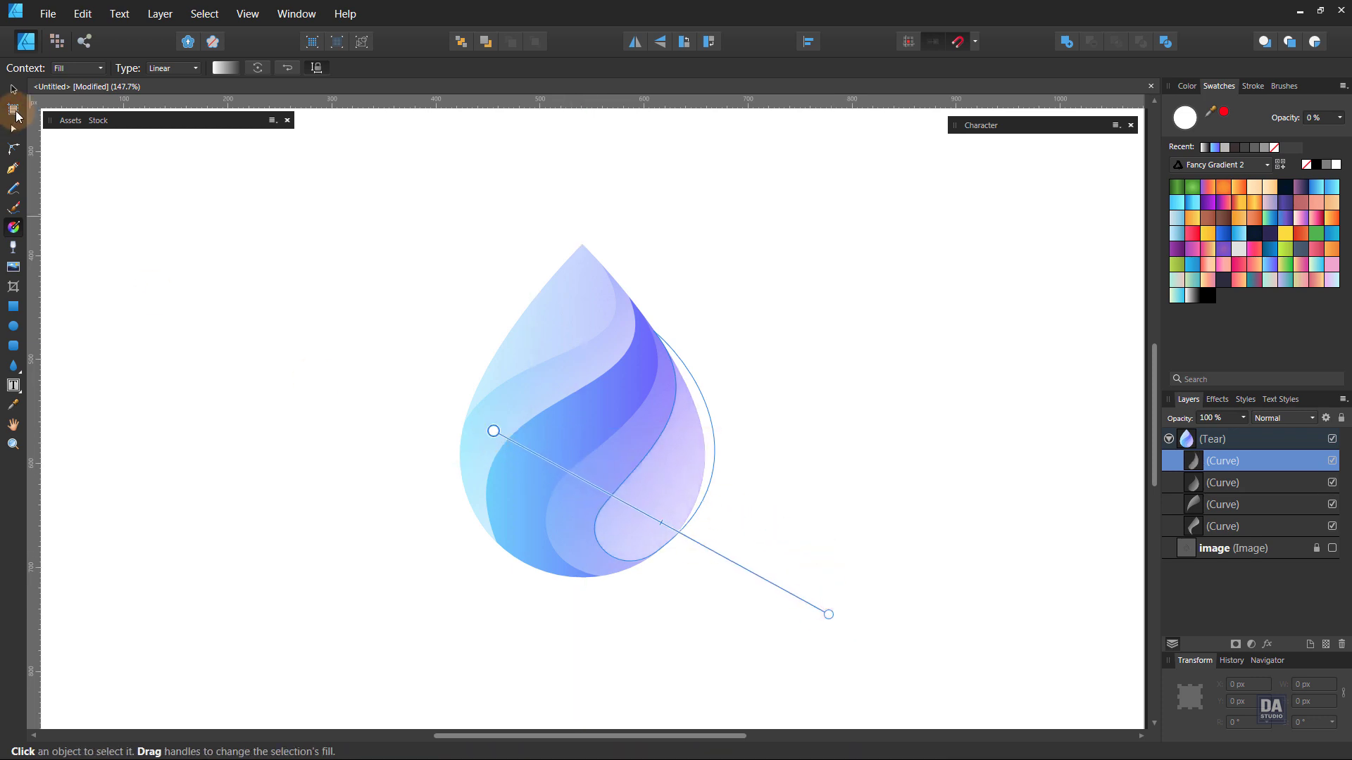
pyautogui.press('v')
pyautogui.click(221, 344)
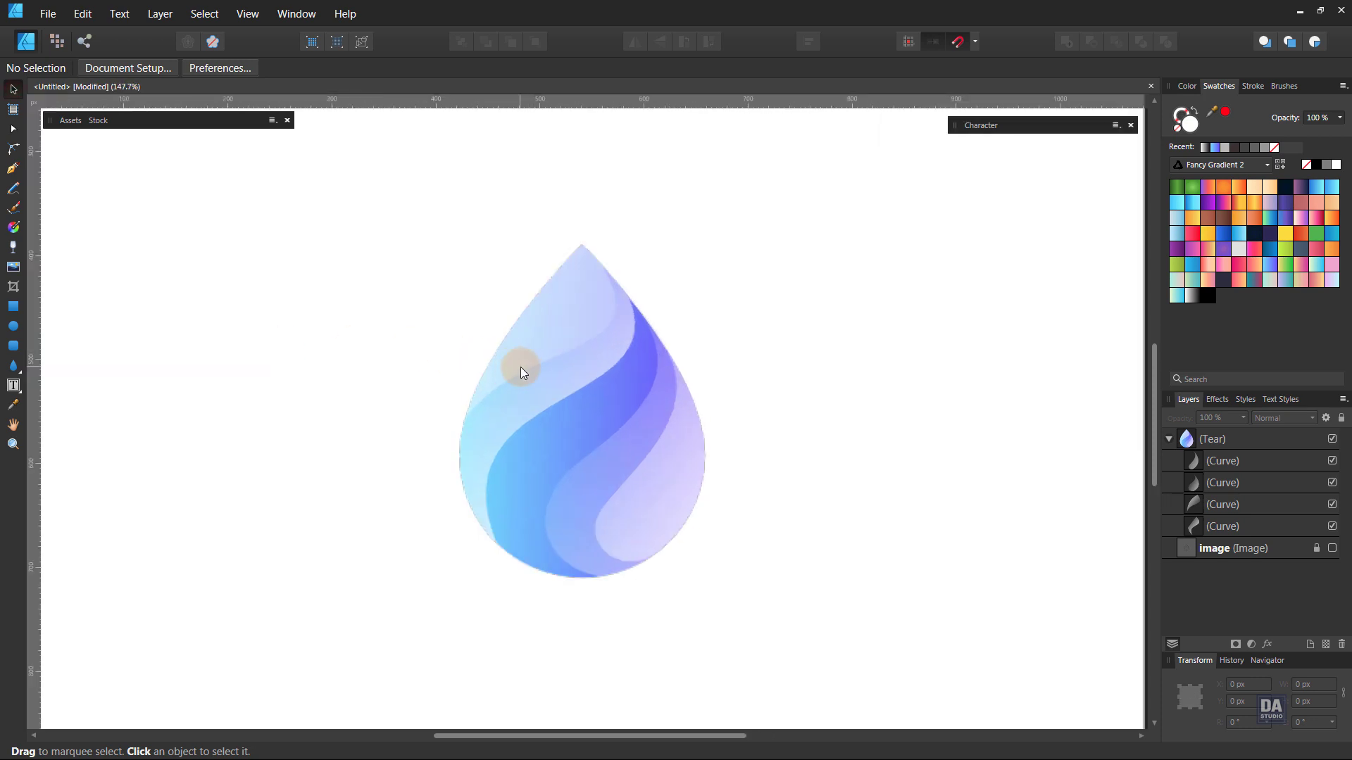
# - Redirect the teardrop's blue-purple gradient diagonally from its upper-left edge to its lower-right edge and clear the selection
pyautogui.click(535, 476)
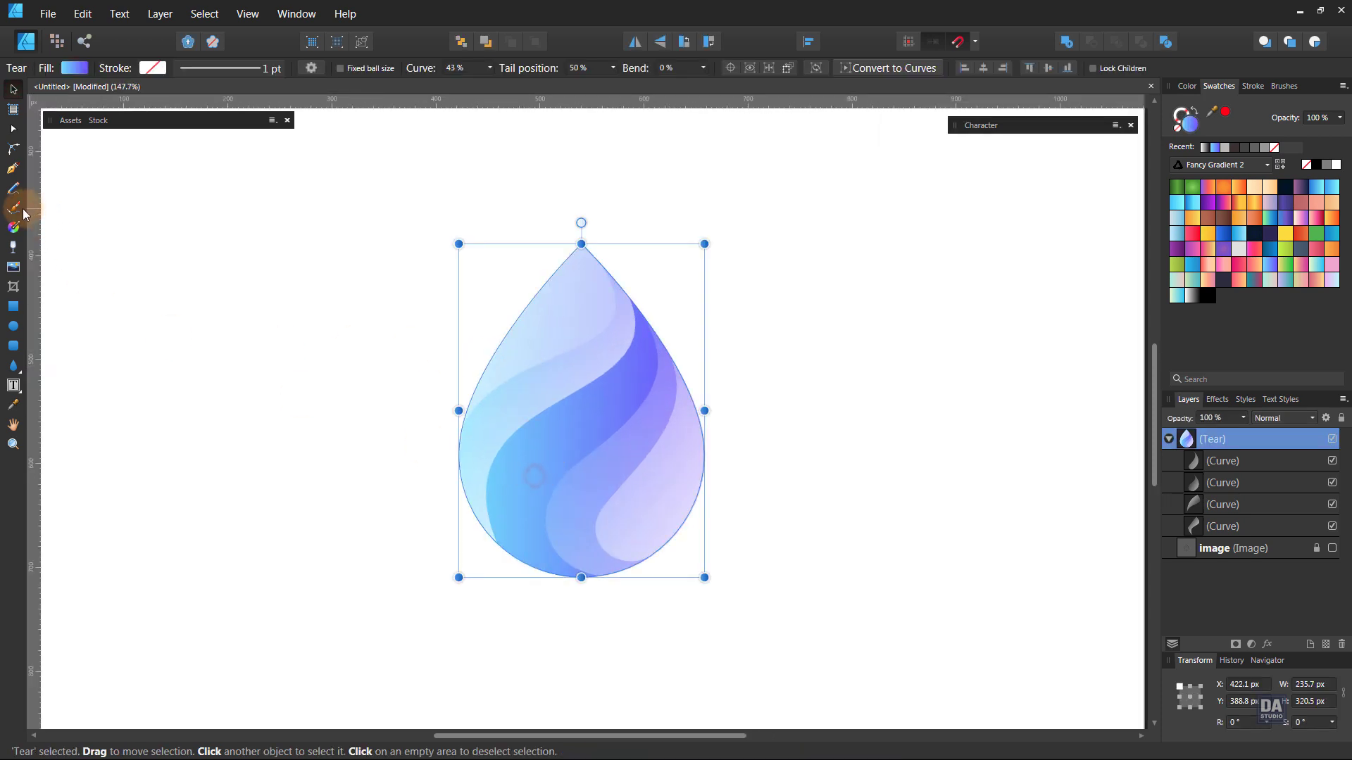
pyautogui.click(13, 227)
pyautogui.moveTo(475, 342); pyautogui.dragTo(699, 506)
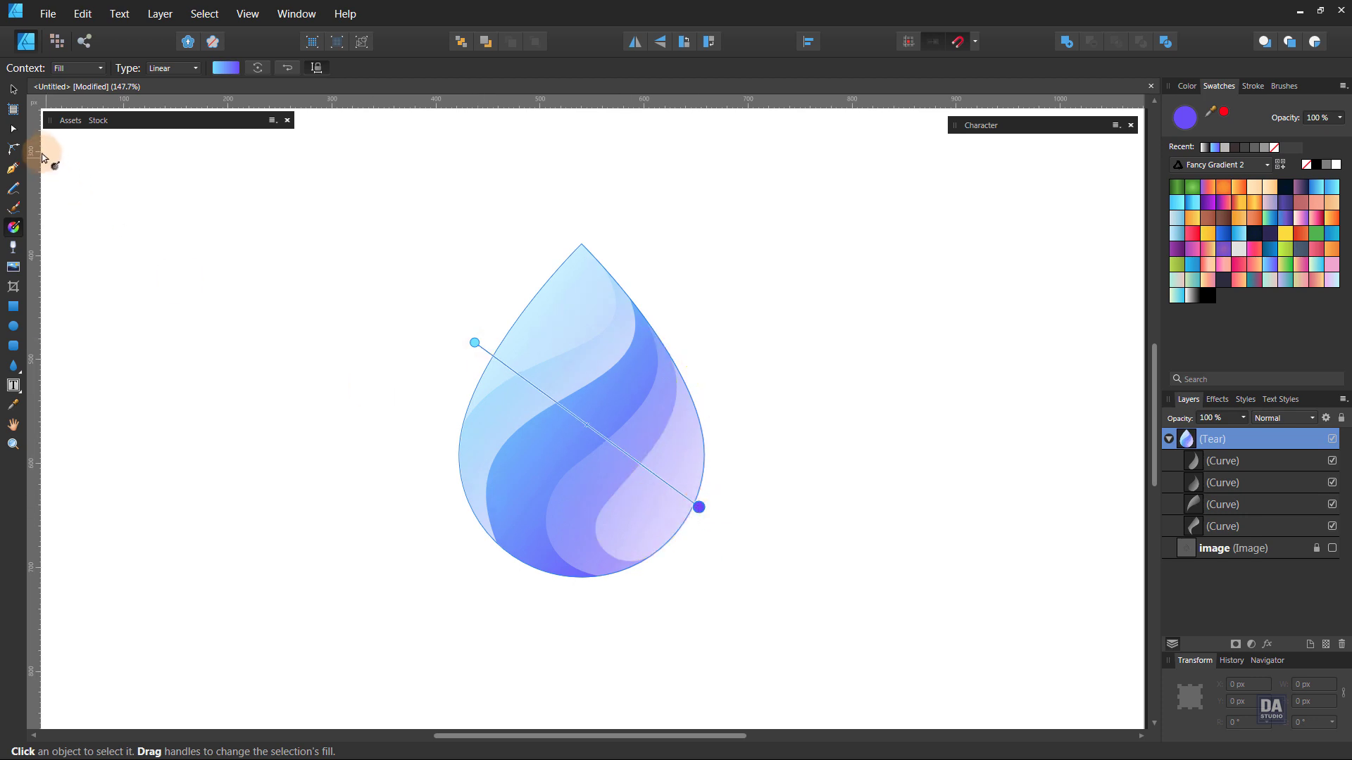
pyautogui.click(12, 89)
pyautogui.click(275, 350)
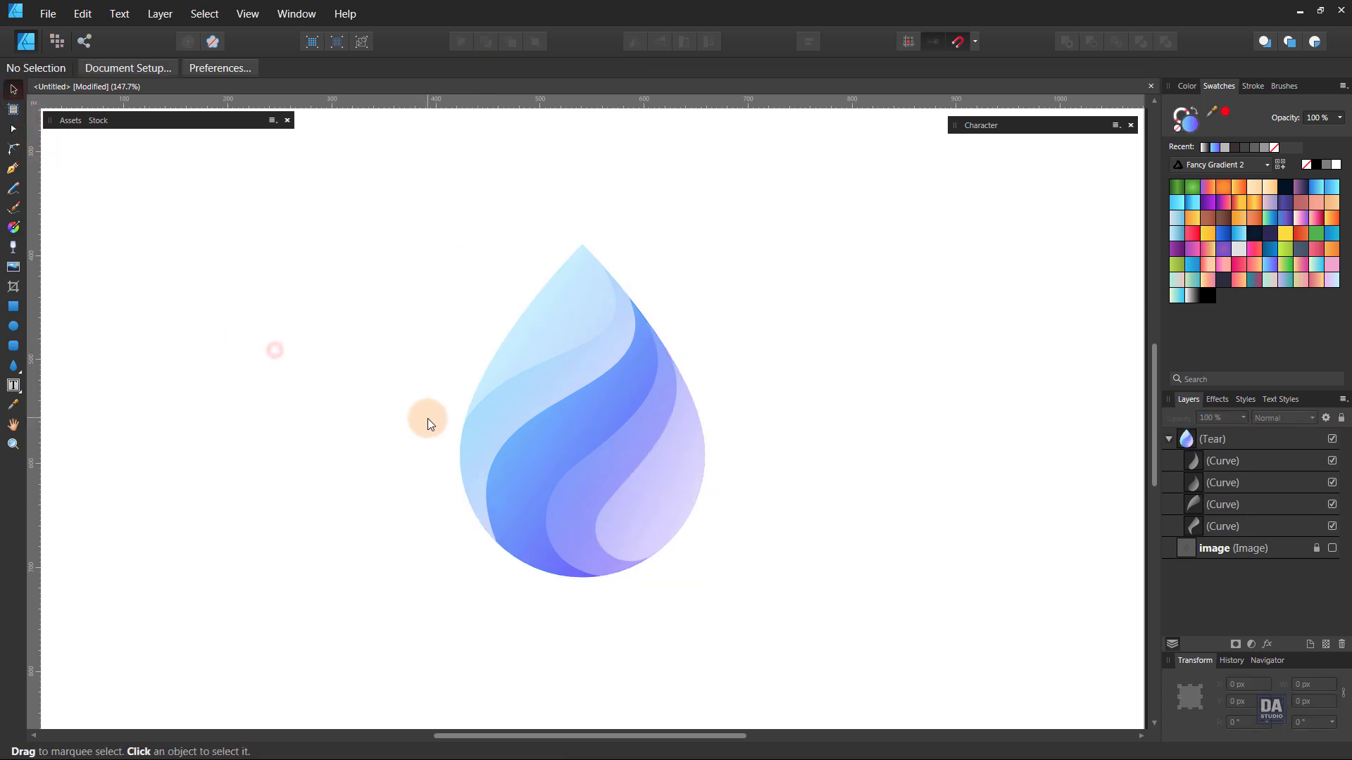
pyautogui.scroll(-3, 428, 423)
pyautogui.scroll(4, 428, 434)
pyautogui.scroll(1, 472, 305)
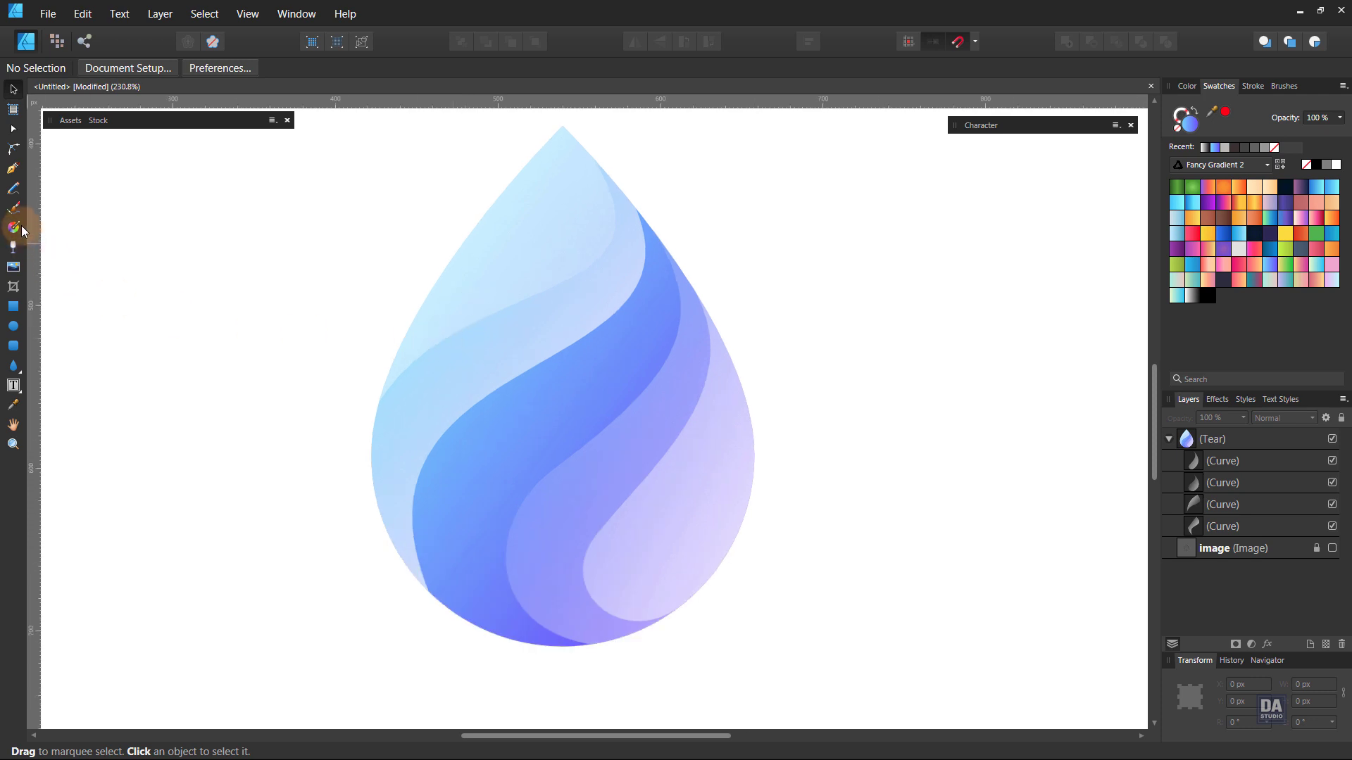
# - Draw an open Pen curve from the teardrop's upper-right edge to its left edge, just below where the top band ends
pyautogui.click(13, 171)
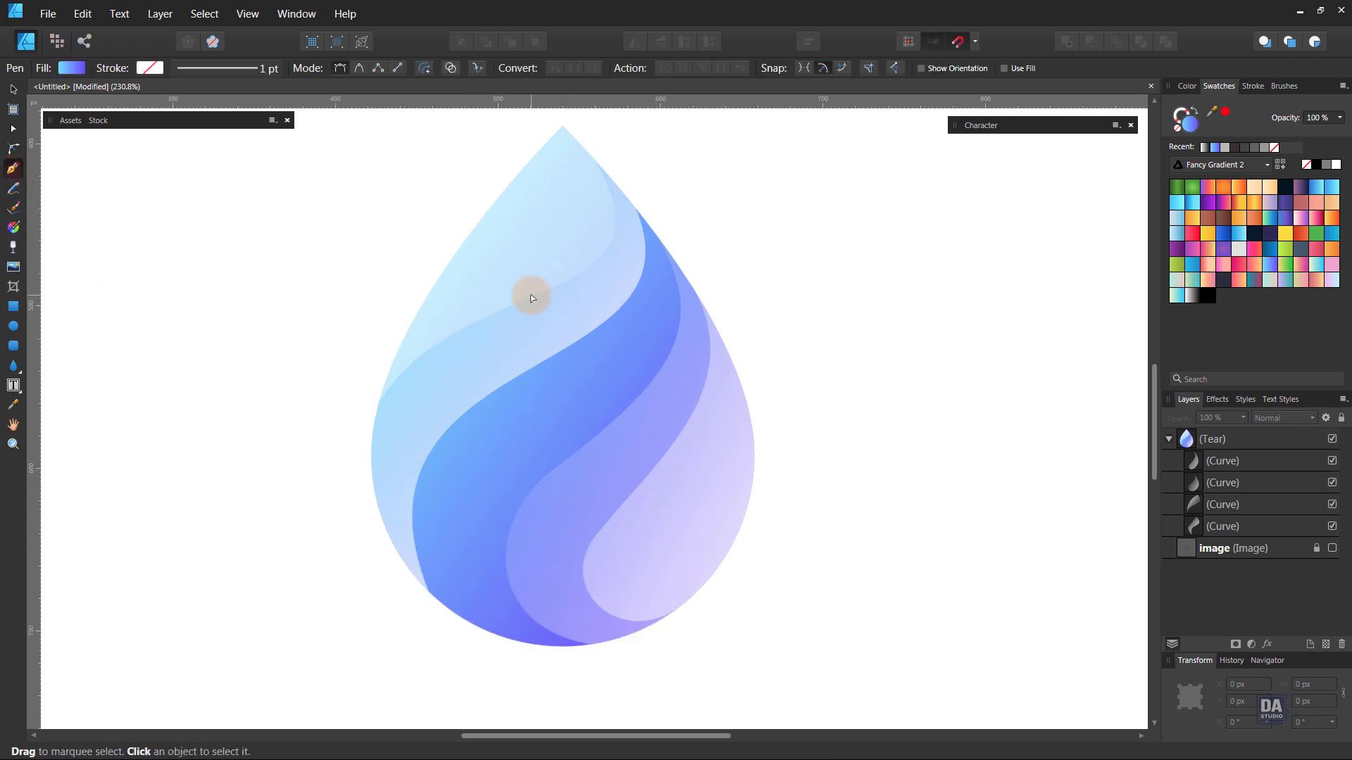
pyautogui.scroll(1, 530, 292)
pyautogui.click(610, 124)
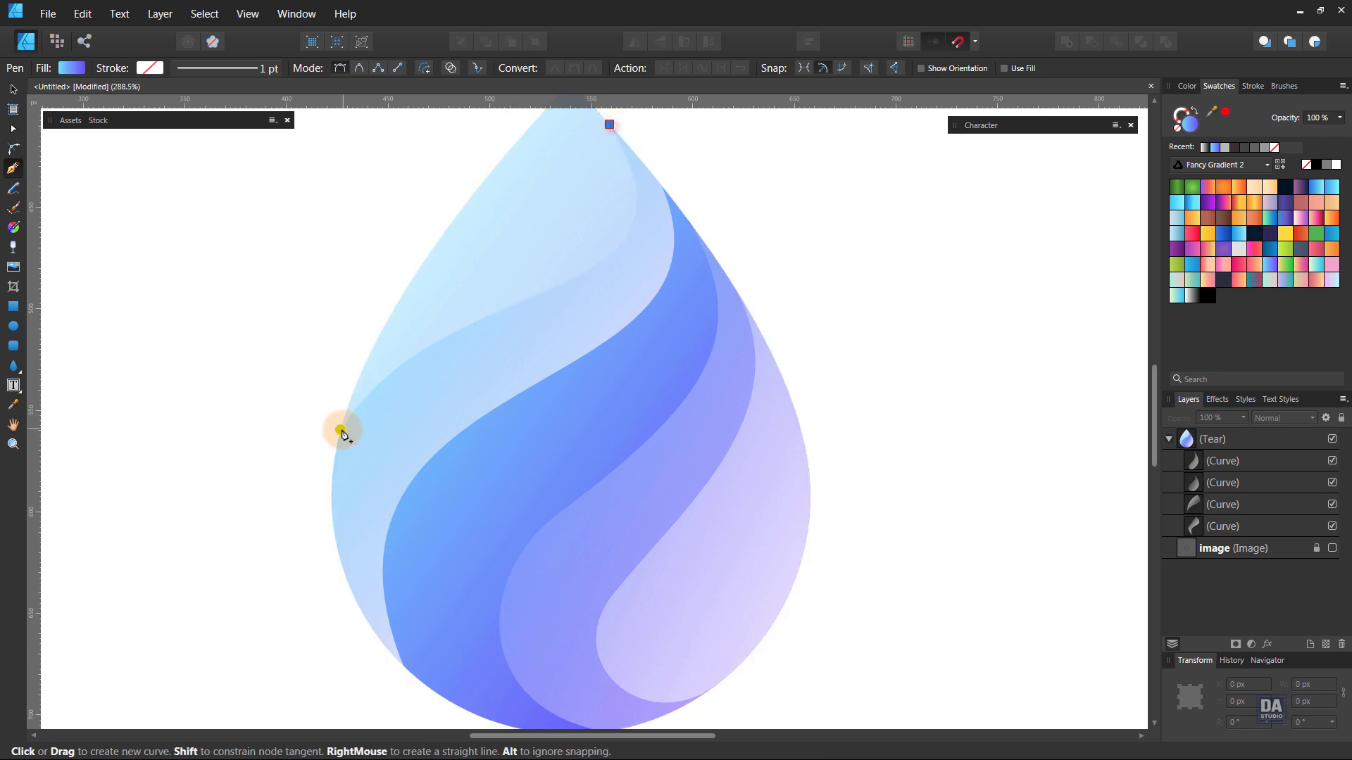
pyautogui.click(335, 462)
pyautogui.moveTo(364, 431); pyautogui.dragTo(354, 400)
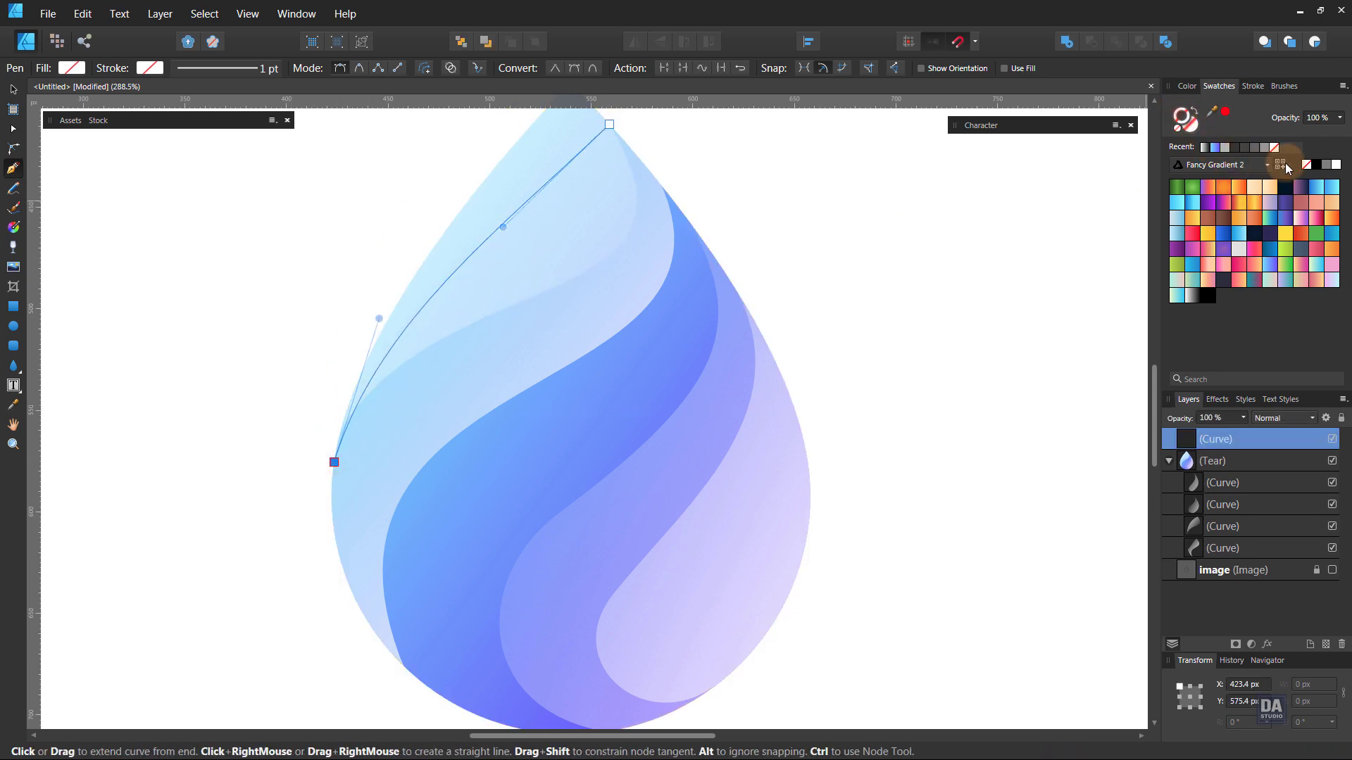
# - Give the new curve a white 5 pt stroke that scales with the object
pyautogui.click(1336, 164)
pyautogui.click(1252, 86)
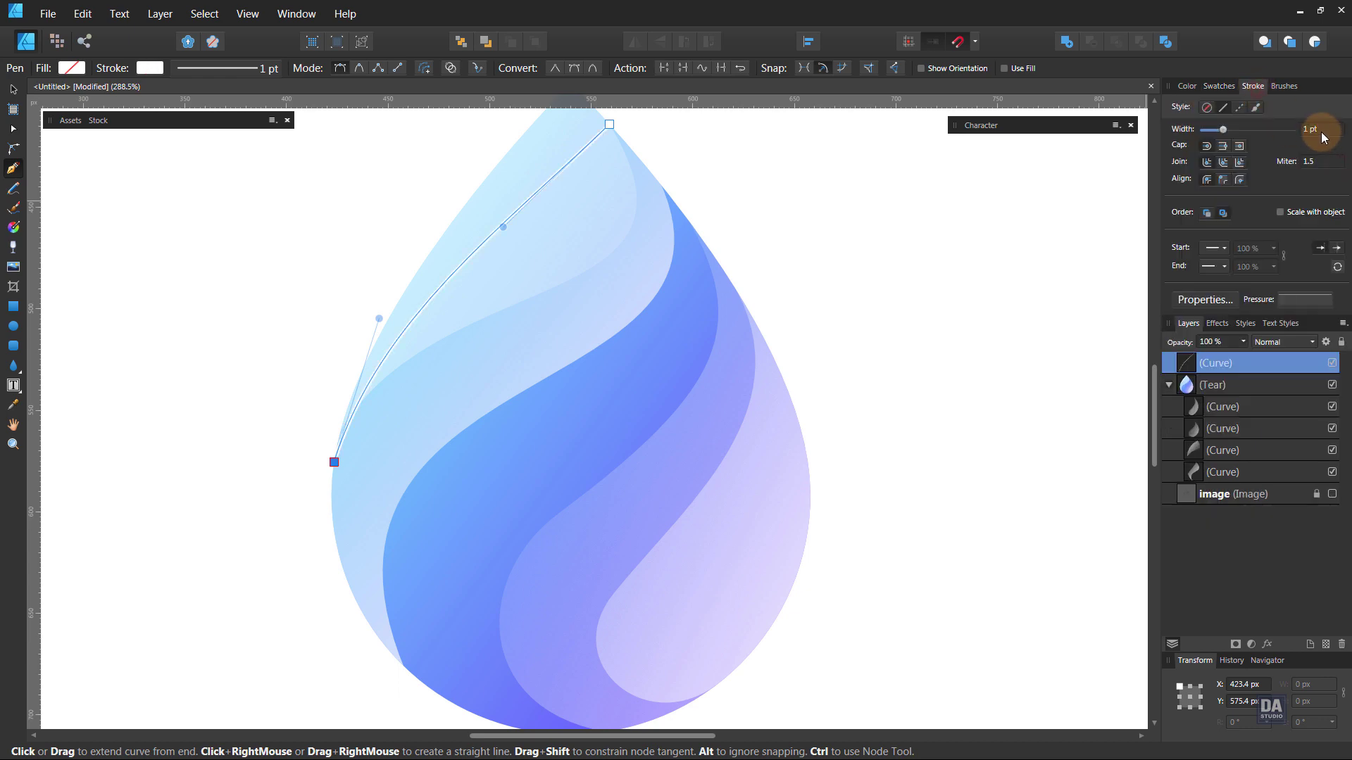
pyautogui.scroll(4, 1320, 130)
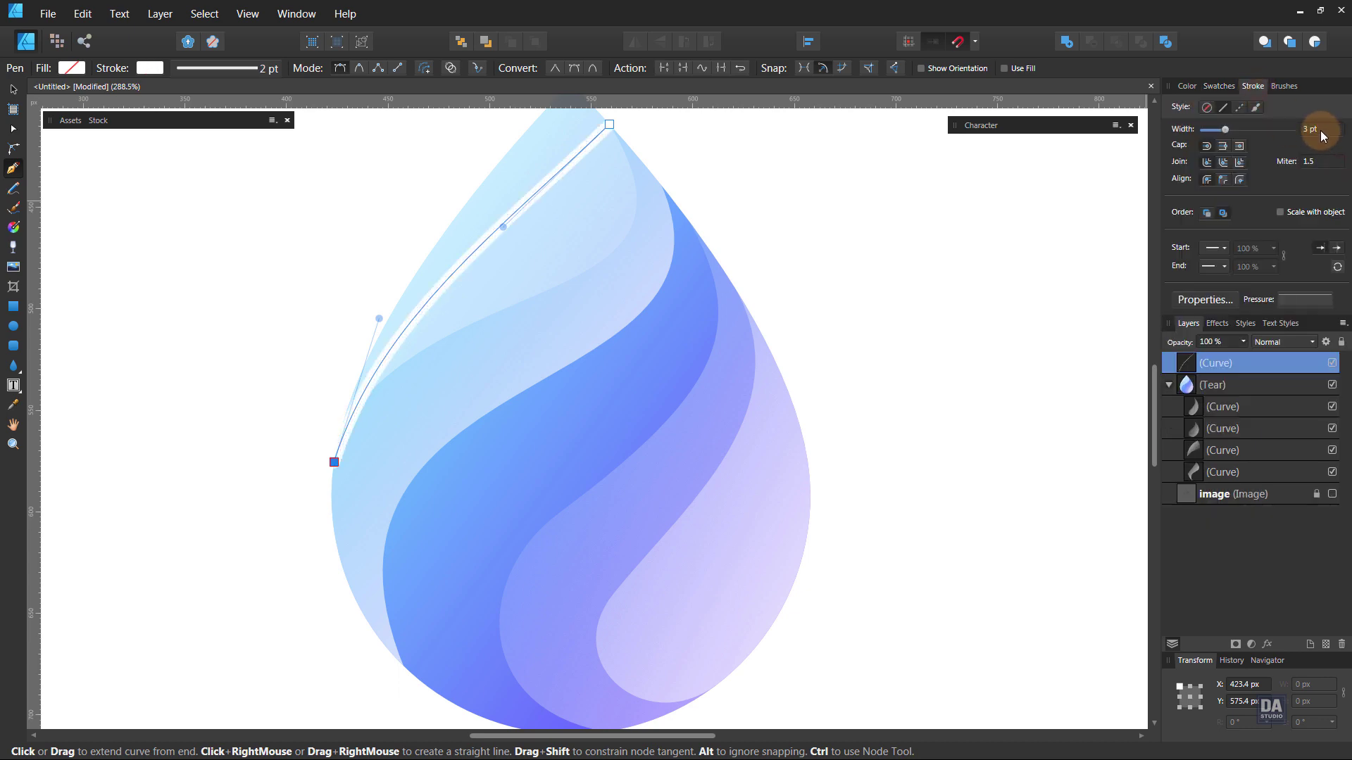
pyautogui.click(1312, 211)
# - Taper the stroke's pressure profile to points at both ends and set its width to 3 pt
pyautogui.click(1303, 299)
pyautogui.click(1239, 318)
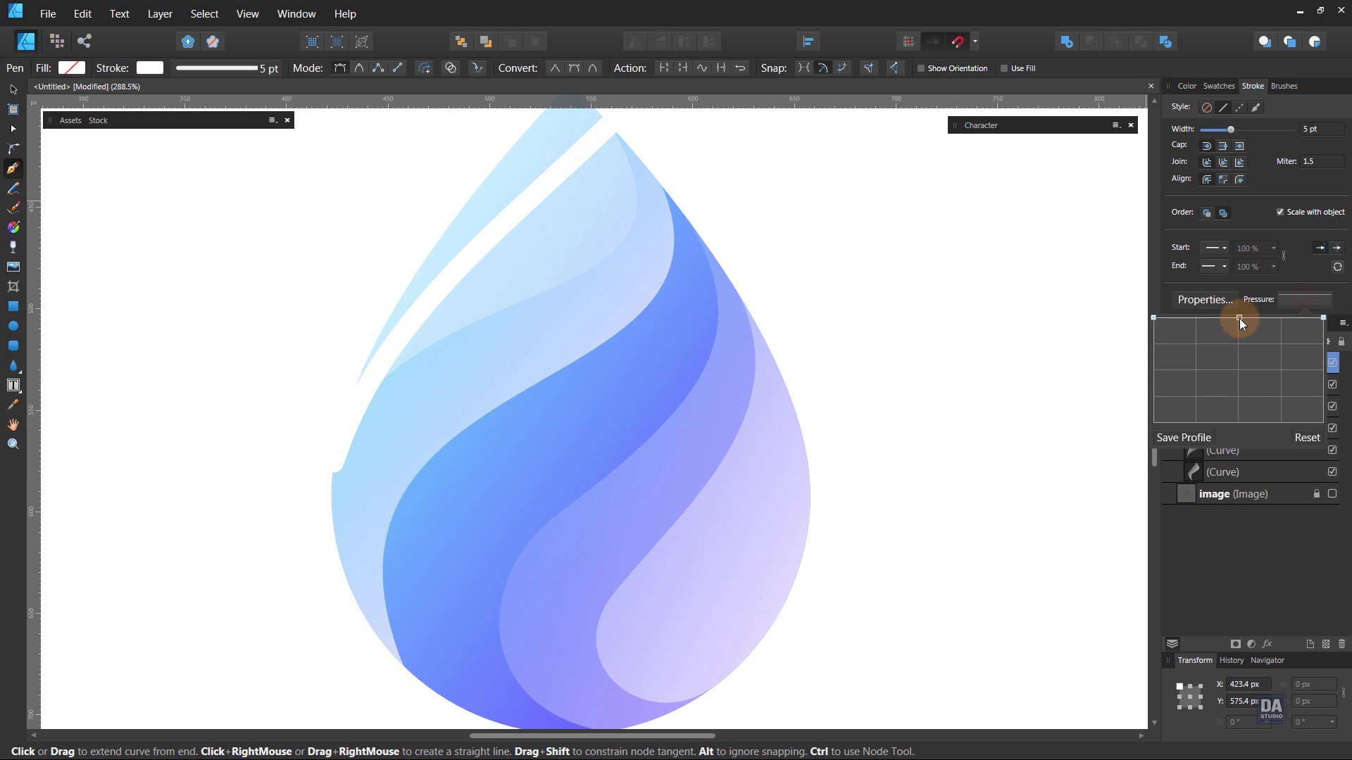
pyautogui.moveTo(1156, 319); pyautogui.dragTo(1134, 525)
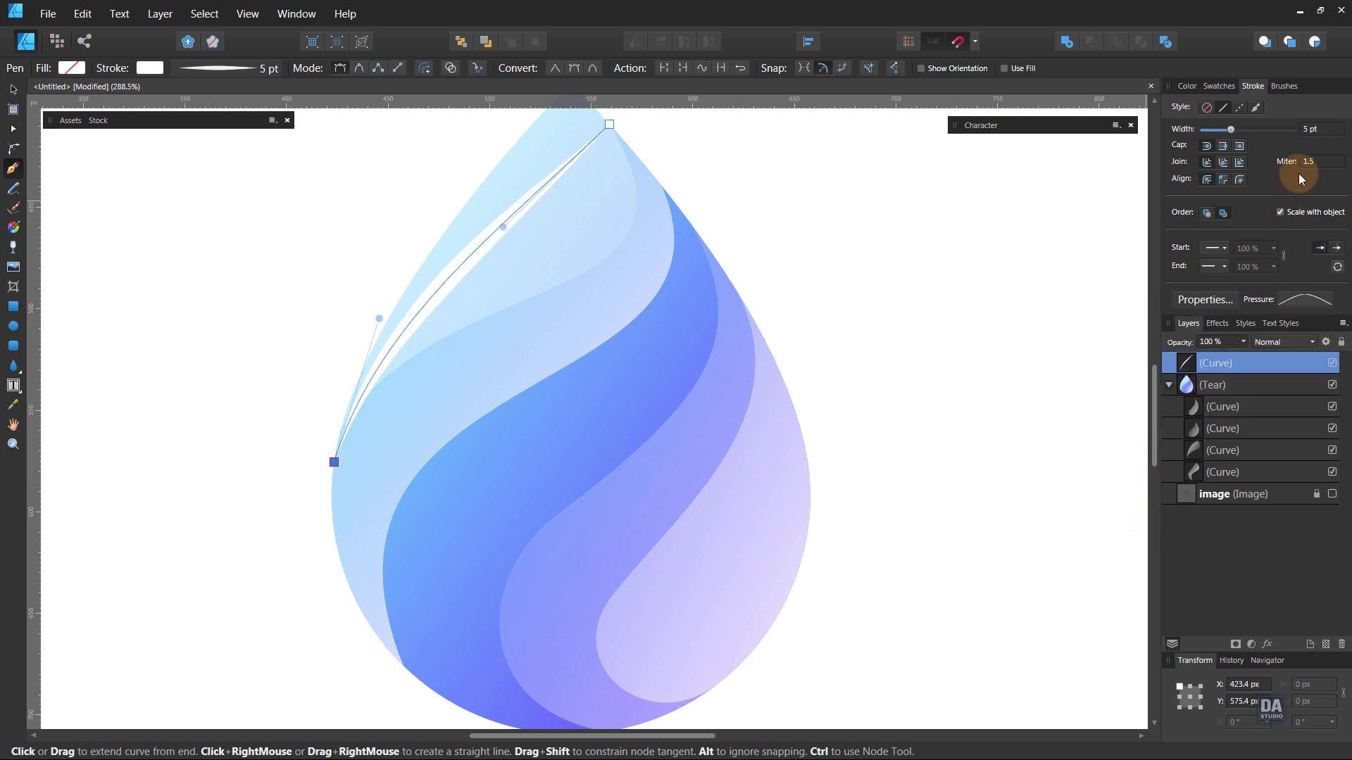
pyautogui.scroll(-2, 1317, 132)
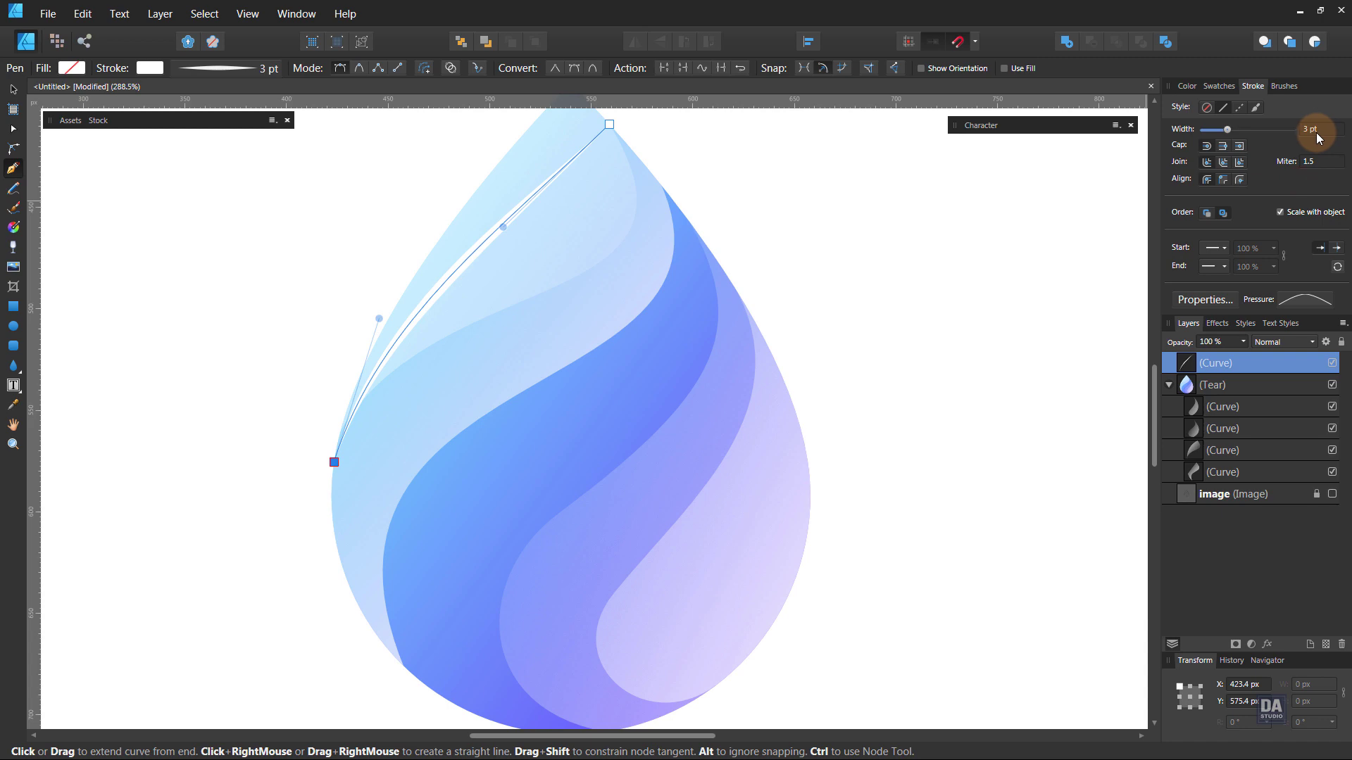
# - Reshape the white curve with its node handles so it follows the lower edge of the teardrop's top band
pyautogui.press('v')
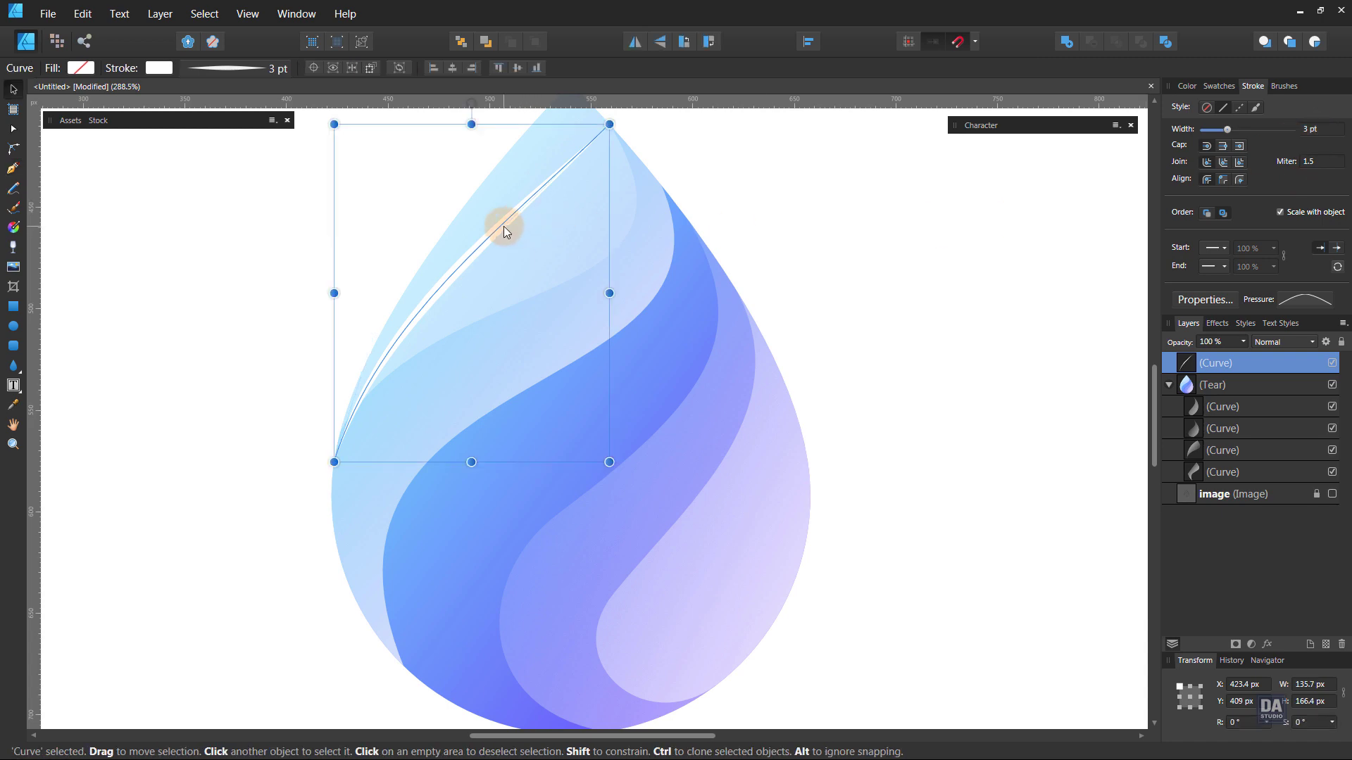
pyautogui.press('a')
pyautogui.moveTo(504, 226)
pyautogui.mouseDown()
pyautogui.moveTo(640, 293)
pyautogui.moveTo(743, 310)
pyautogui.mouseUp()
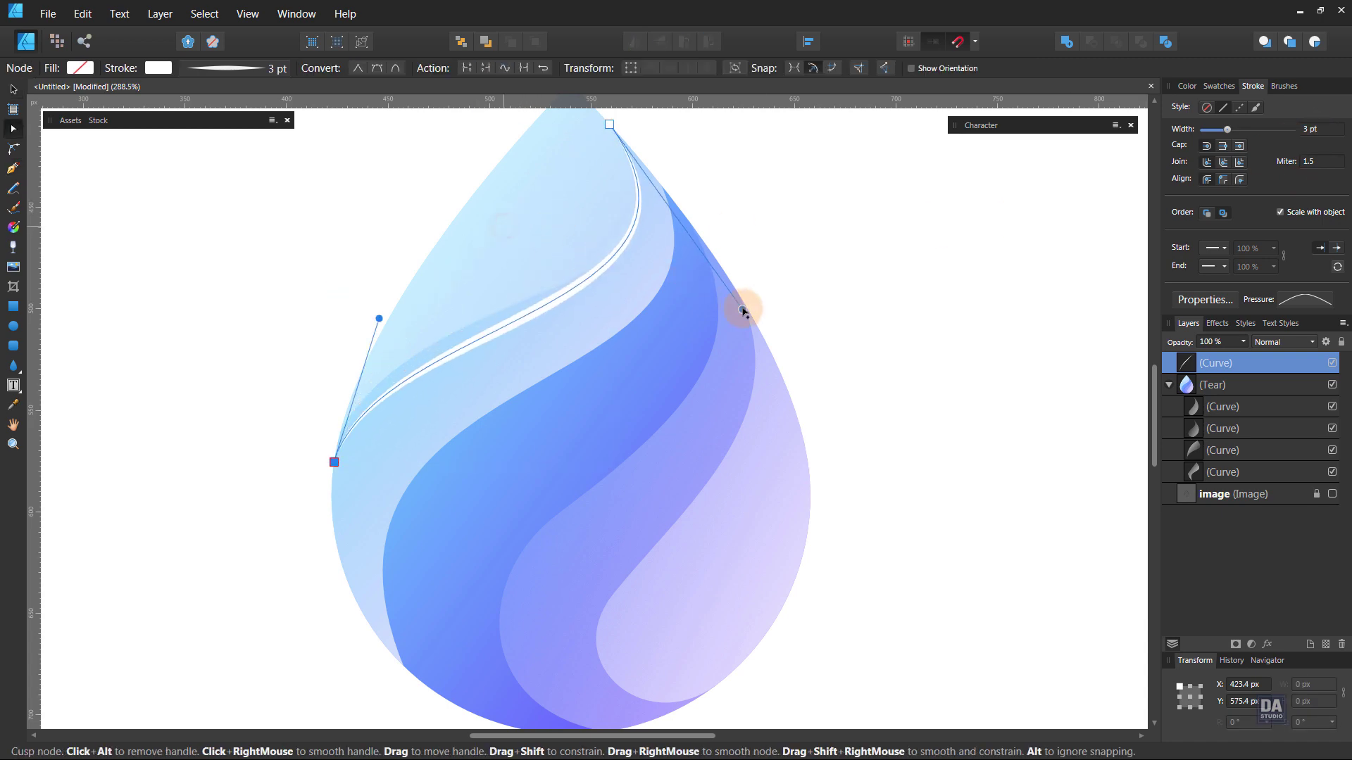
pyautogui.moveTo(379, 318); pyautogui.dragTo(347, 300)
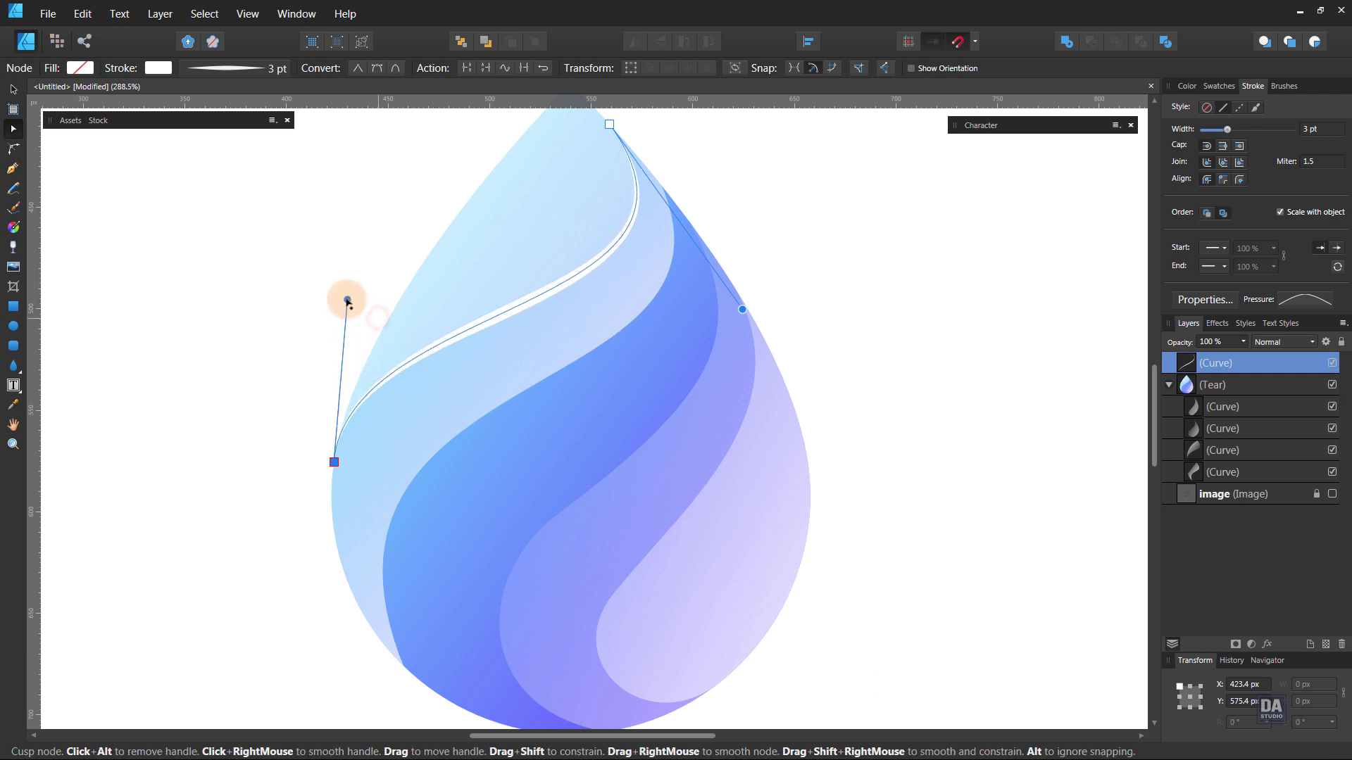
pyautogui.moveTo(742, 309)
pyautogui.mouseDown()
pyautogui.moveTo(743, 341)
pyautogui.moveTo(750, 319)
pyautogui.mouseUp()
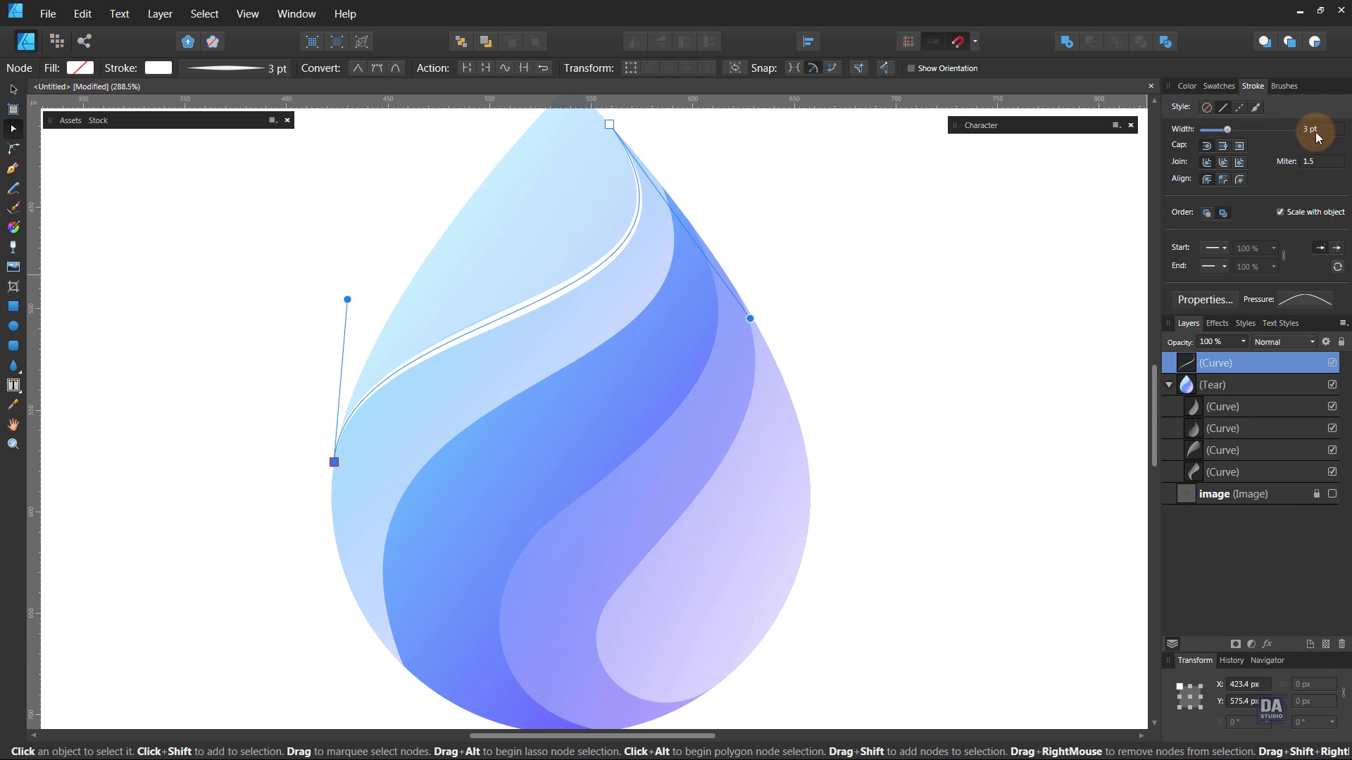
# - Reduce the white curve's stroke to 2 pt, fine-tune its left node handle against the band edge, and deselect it
pyautogui.scroll(-1, 1315, 133)
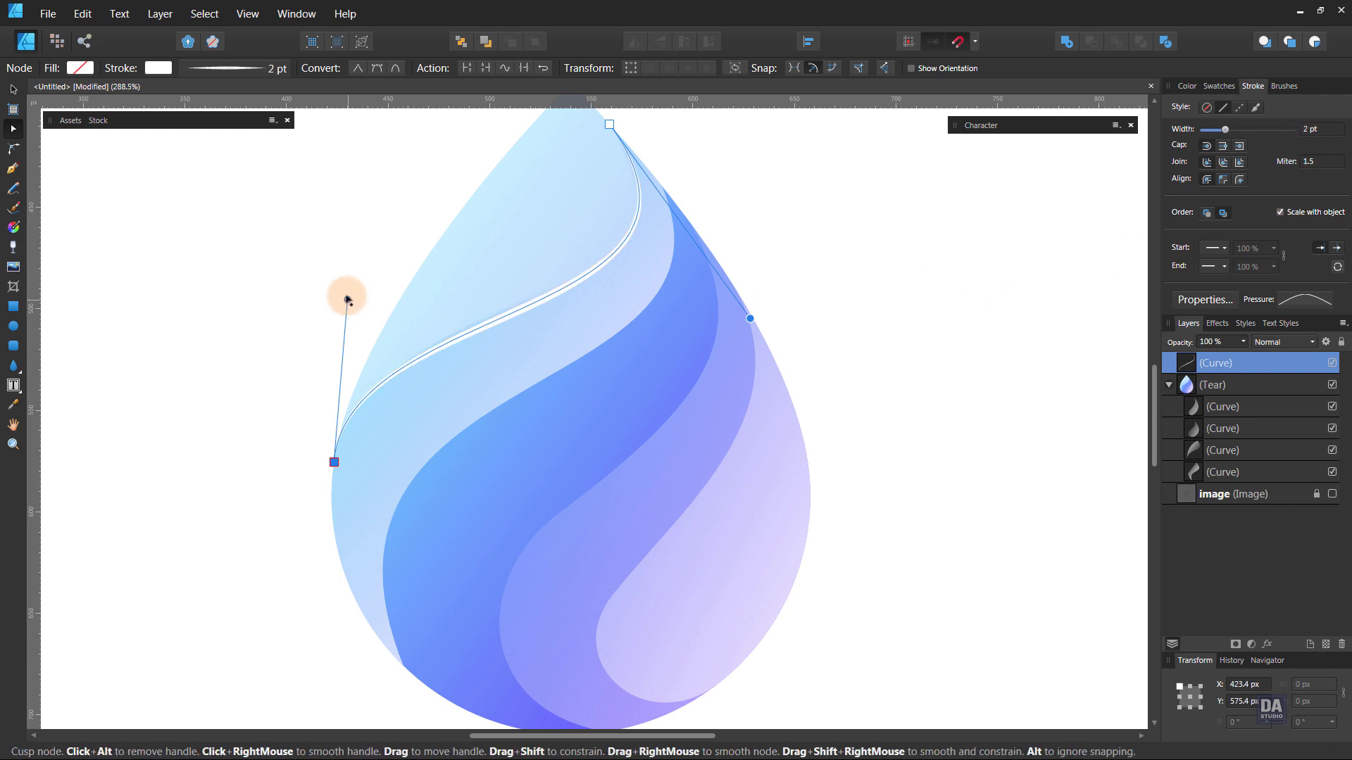
pyautogui.moveTo(348, 298); pyautogui.dragTo(344, 290)
pyautogui.click(895, 345)
pyautogui.scroll(-1, 665, 376)
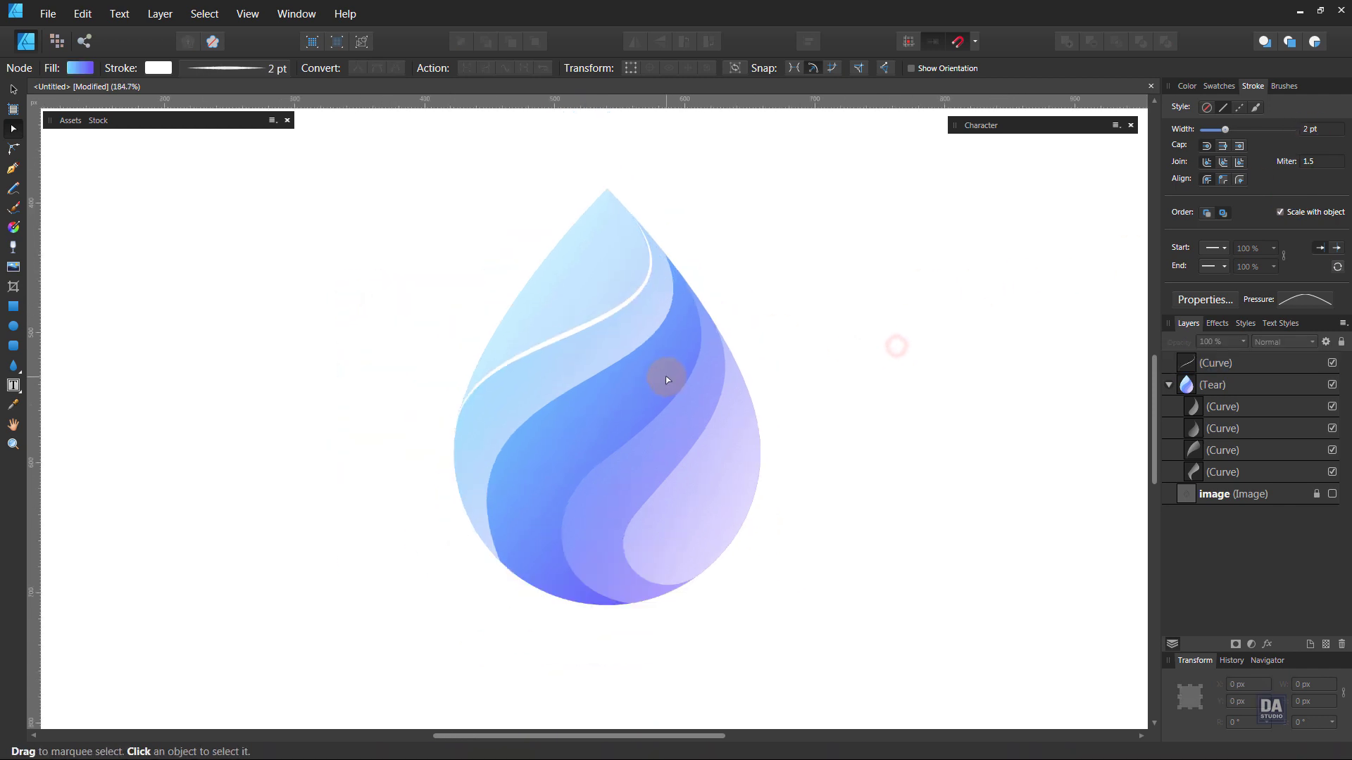
# - Give the top white curve's stroke the white-to-transparent gradient swatch and change its gradient type to Elliptical
pyautogui.click(583, 311)
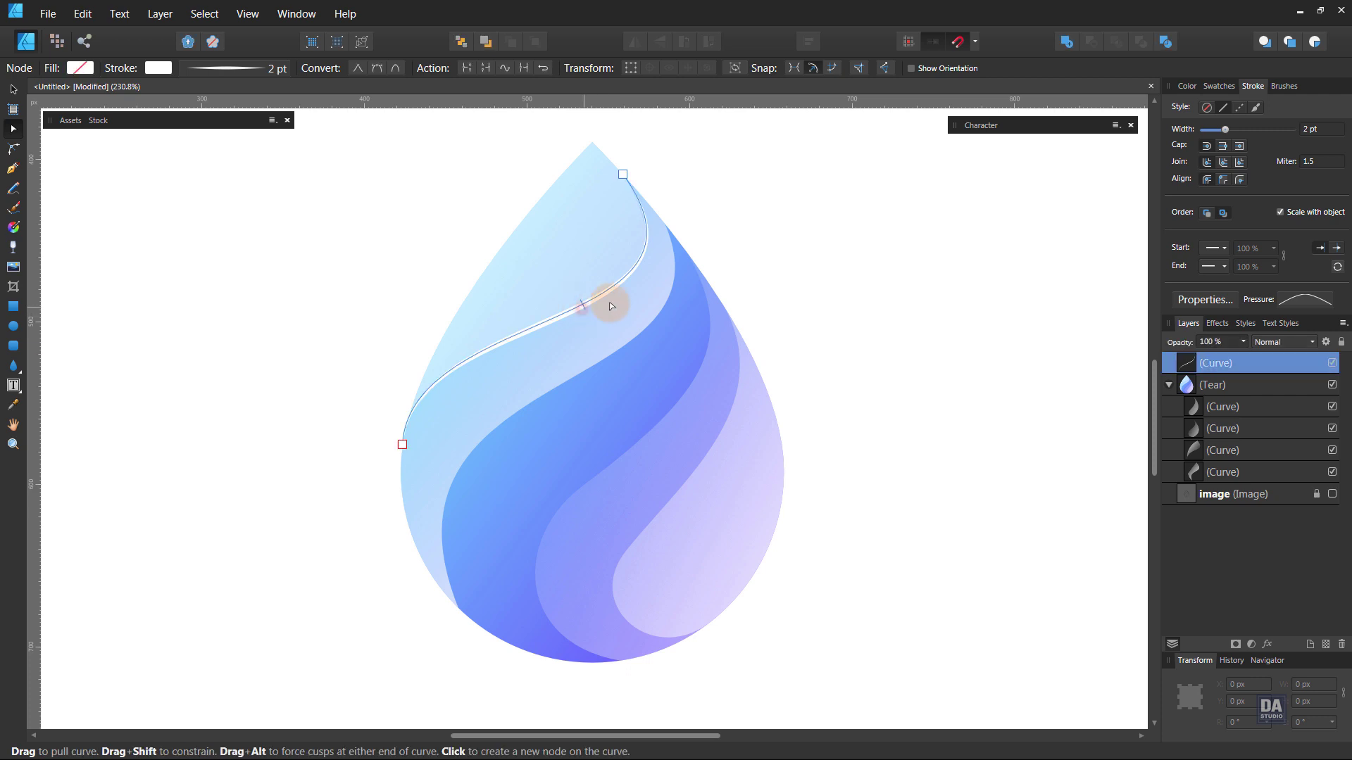
pyautogui.click(1218, 86)
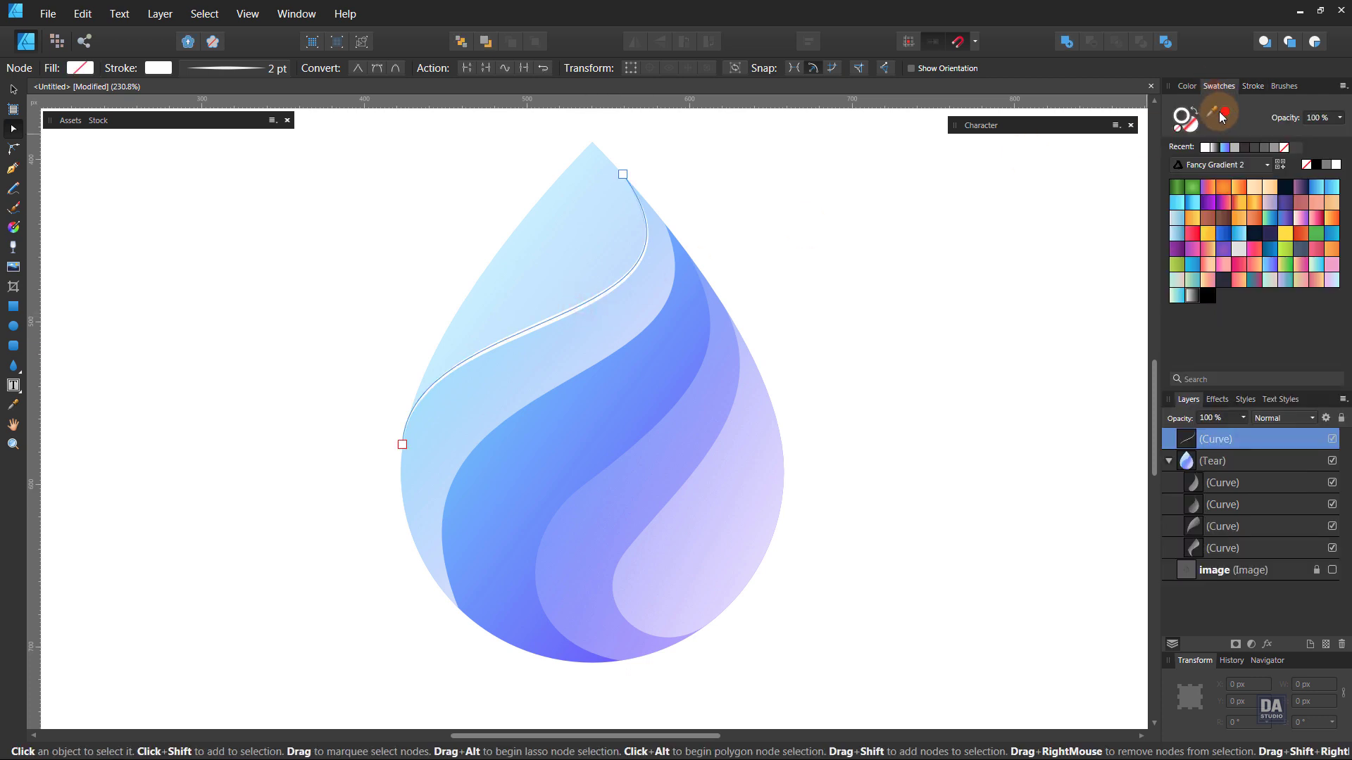
pyautogui.click(1189, 298)
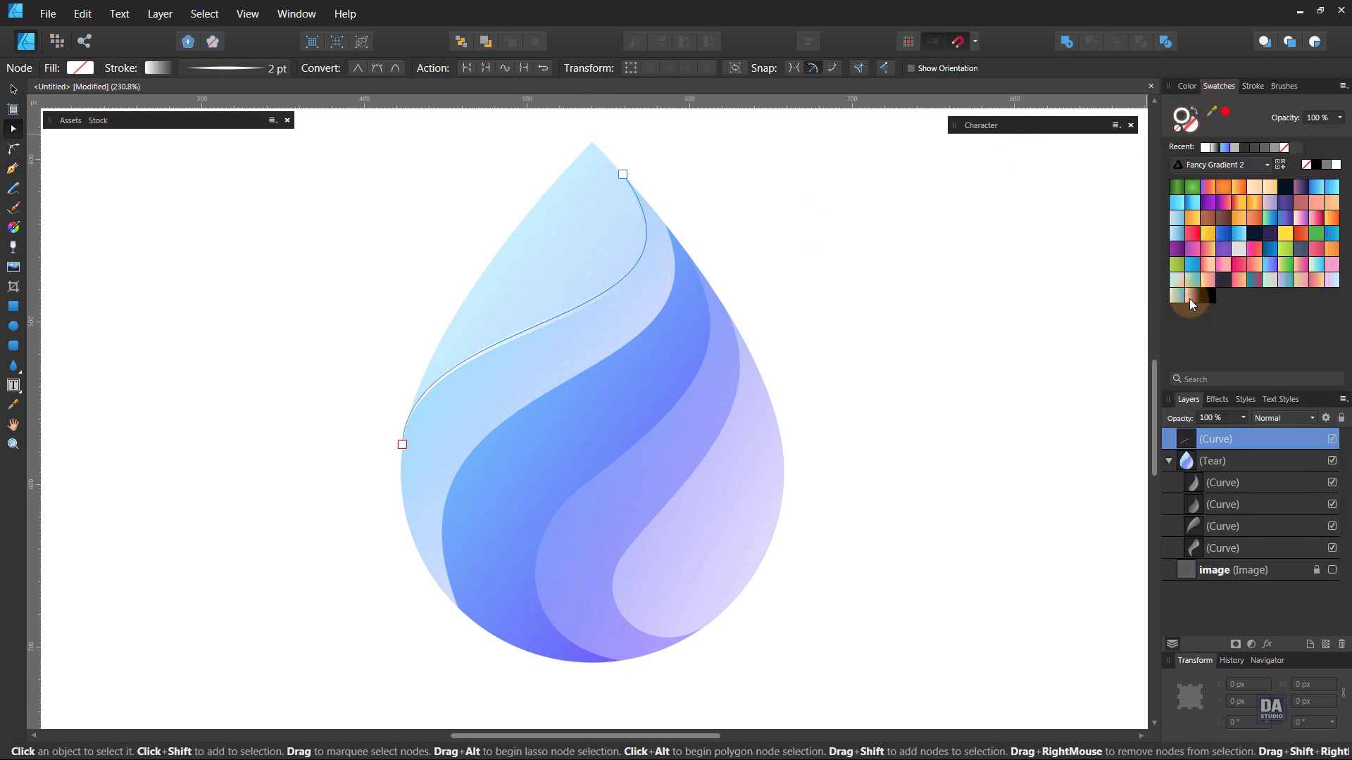
pyautogui.click(158, 68)
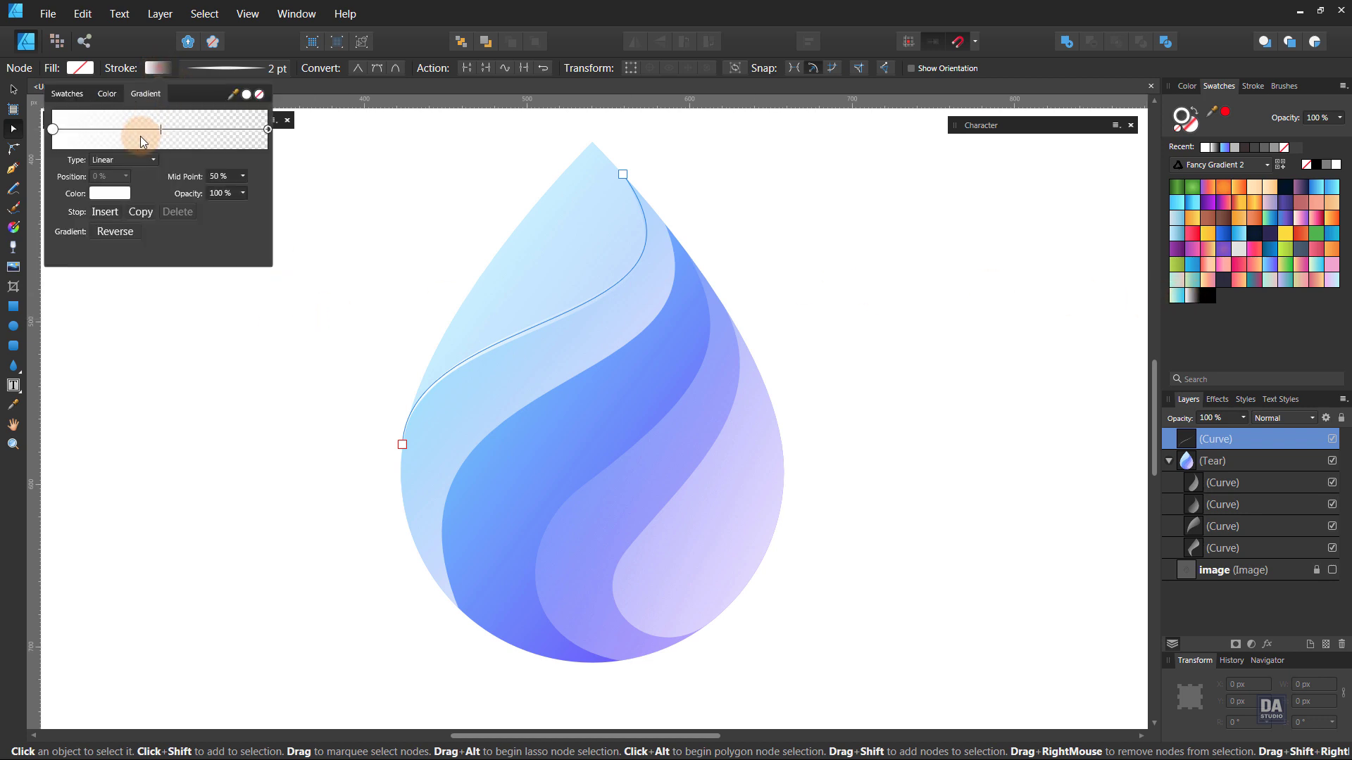
pyautogui.click(117, 160)
pyautogui.click(109, 194)
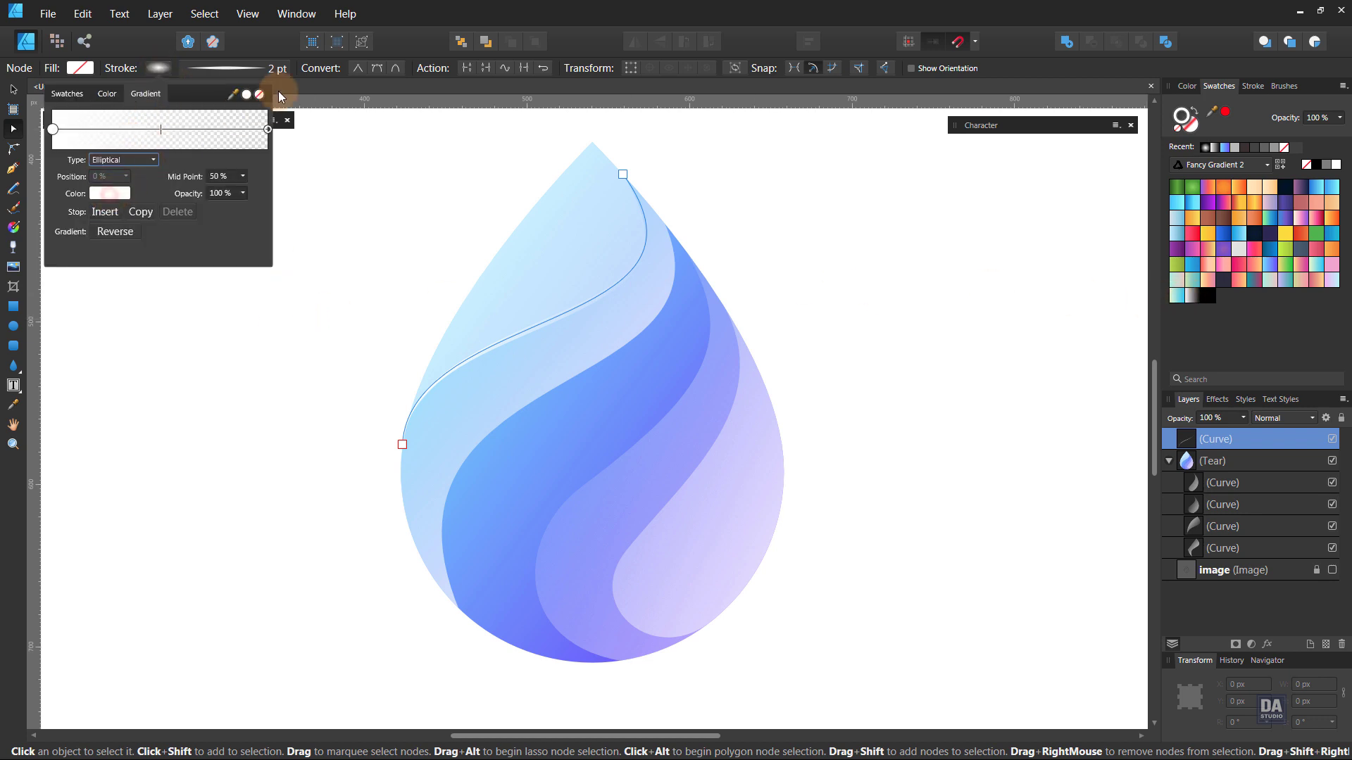
pyautogui.click(274, 46)
# - With the Fill tool in Stroke context, redraw the elliptical gradient from the curve's middle to beyond the teardrop's upper-right edge, then deselect
pyautogui.click(15, 232)
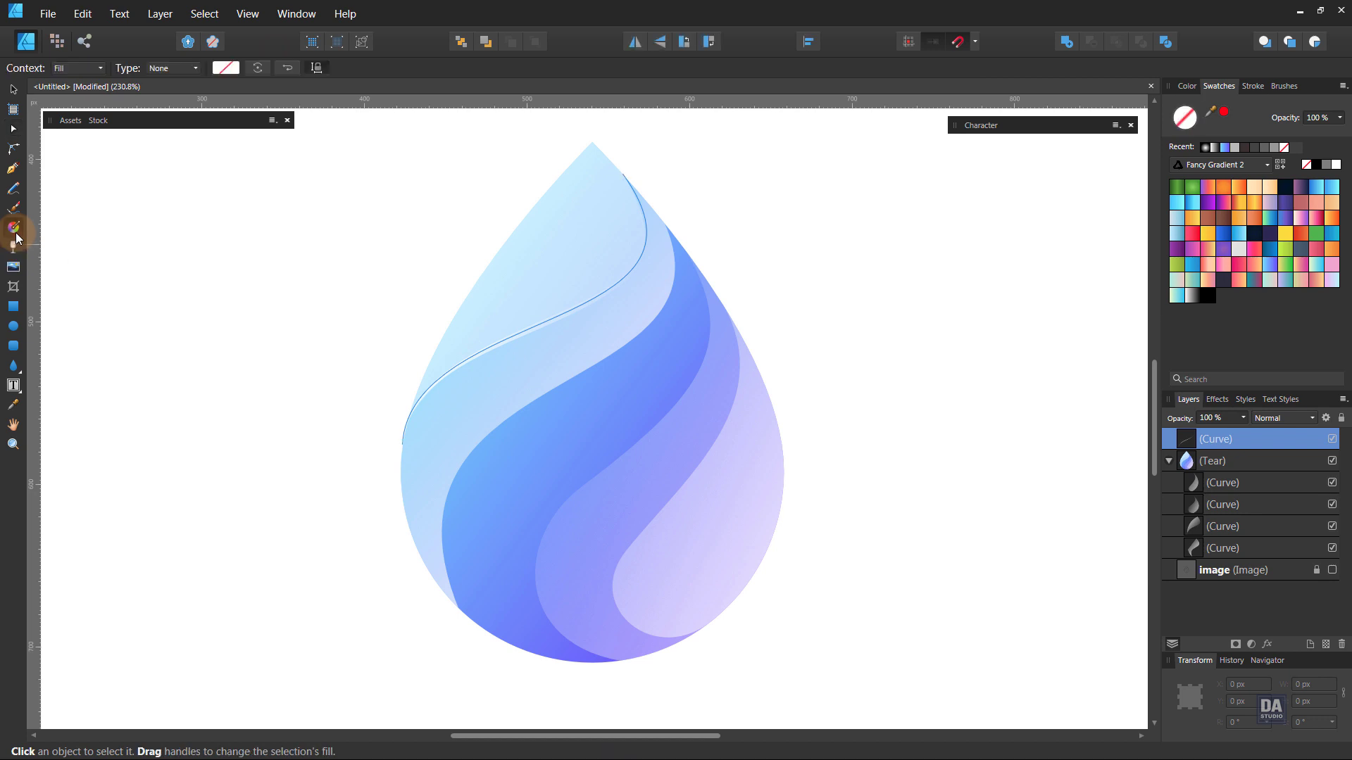
pyautogui.click(153, 70)
pyautogui.click(100, 68)
pyautogui.click(95, 100)
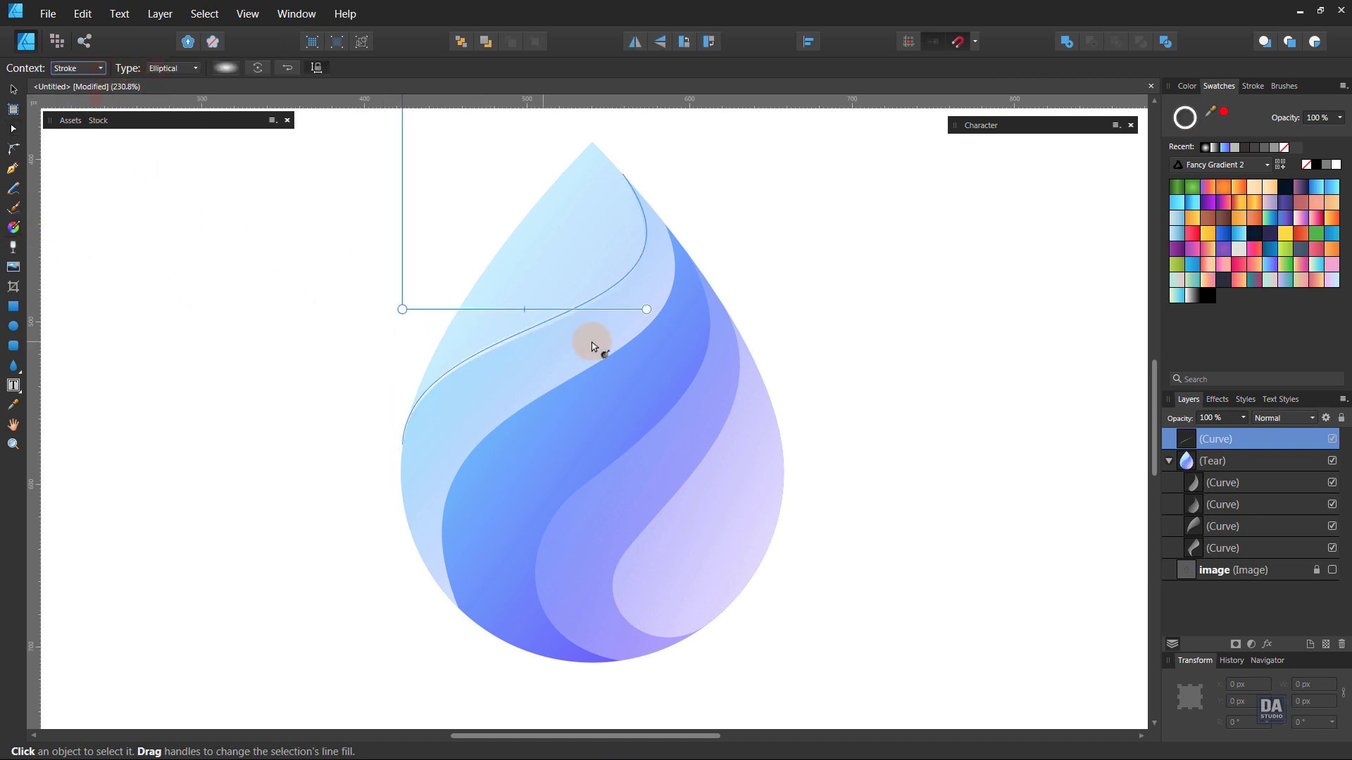
pyautogui.moveTo(546, 319)
pyautogui.mouseDown()
pyautogui.moveTo(636, 257)
pyautogui.moveTo(753, 205)
pyautogui.mouseUp()
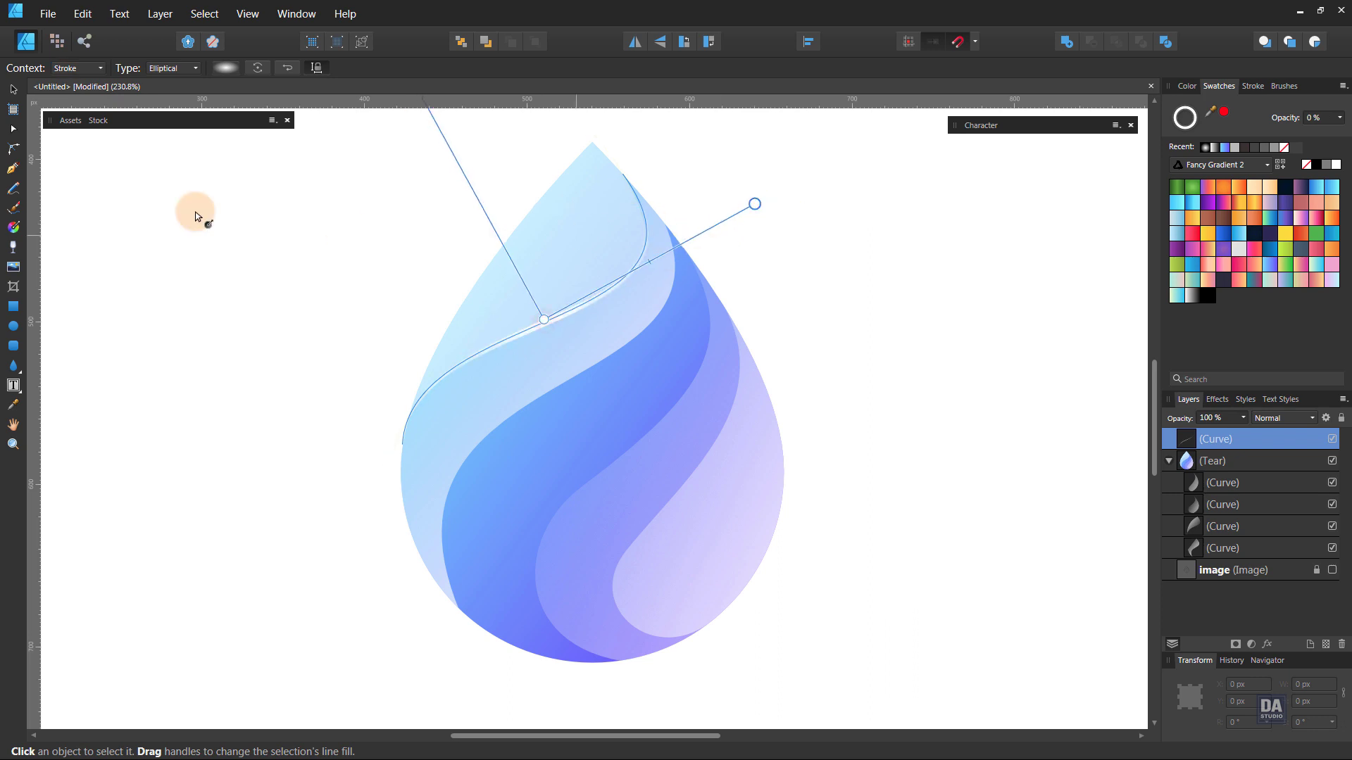
pyautogui.click(13, 90)
pyautogui.click(294, 384)
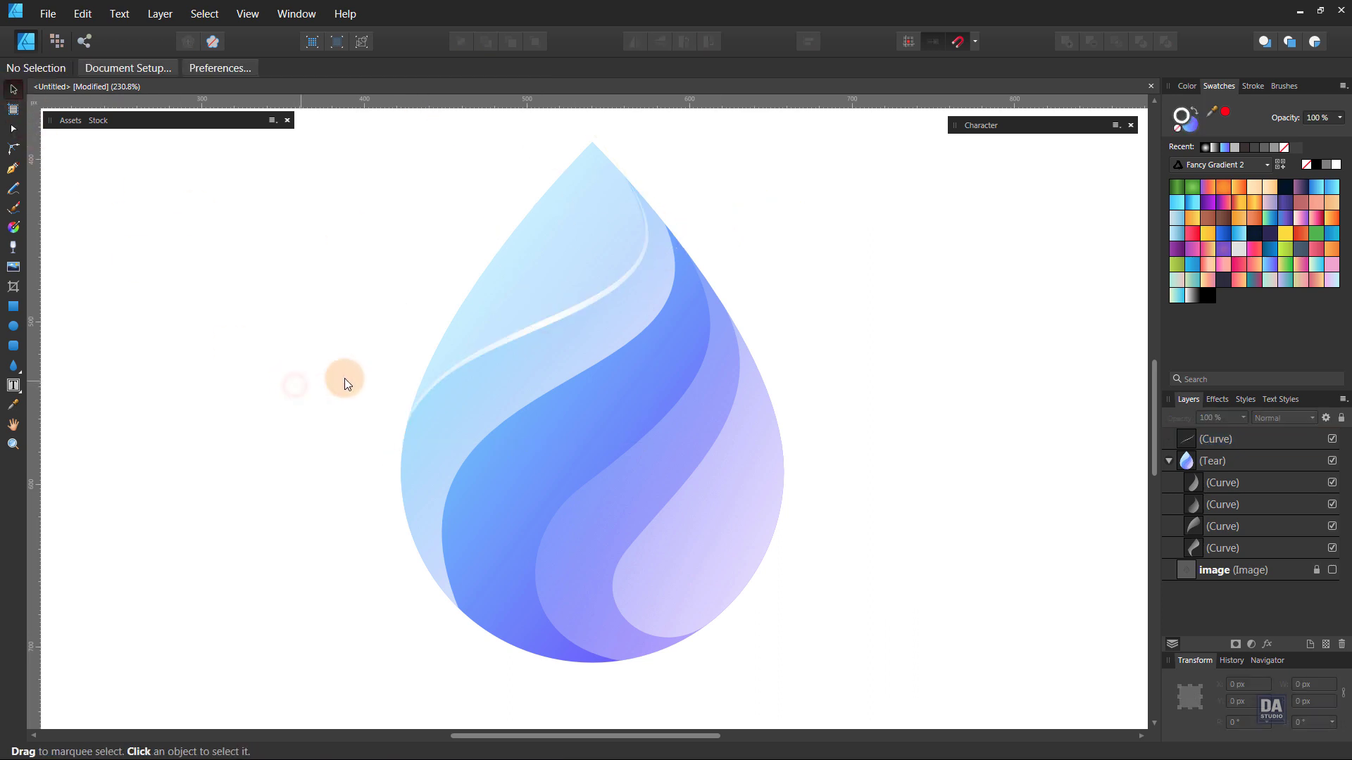
# - Duplicate the highlight line downward and move its two end nodes to the ends of the second band's lower edge
pyautogui.click(535, 332)
pyautogui.moveTo(533, 328); pyautogui.dragTo(538, 400)
pyautogui.press('a')
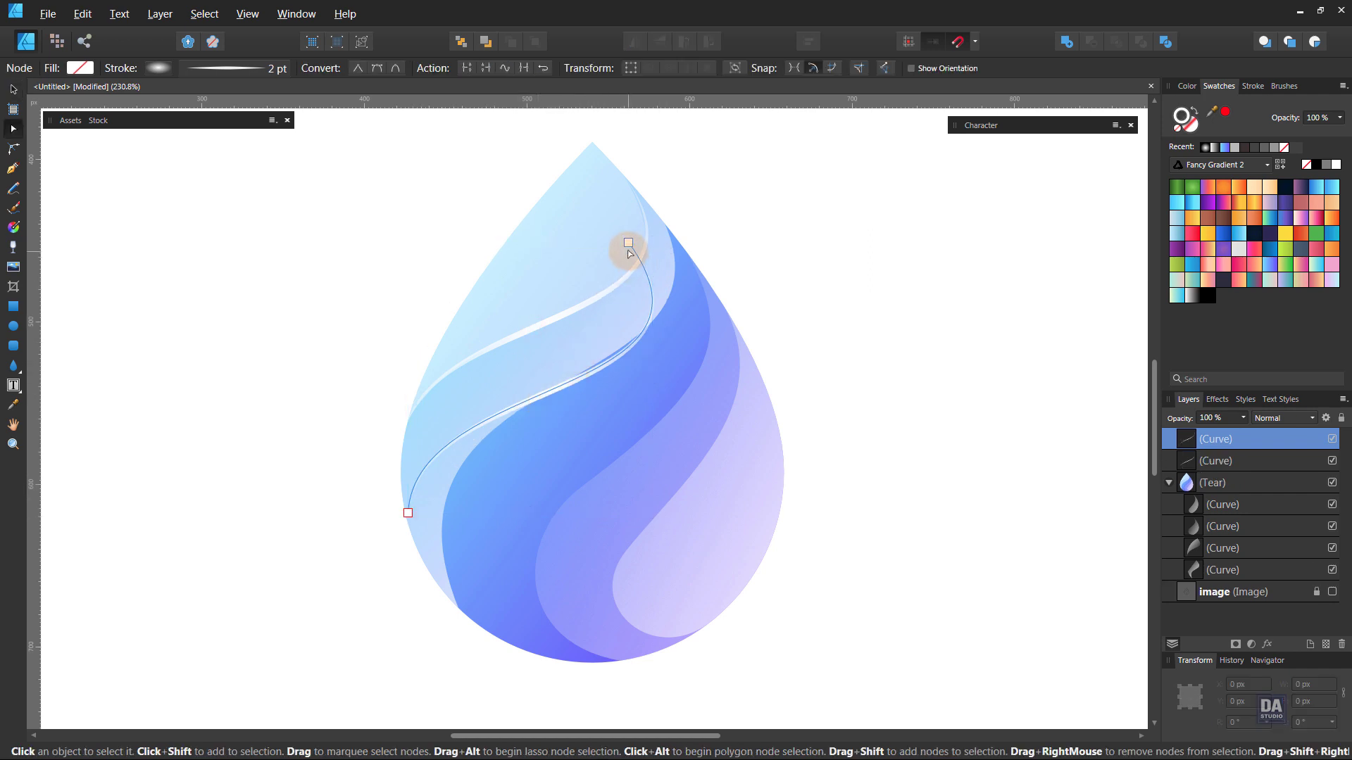
pyautogui.click(629, 243)
pyautogui.moveTo(629, 243); pyautogui.dragTo(664, 222)
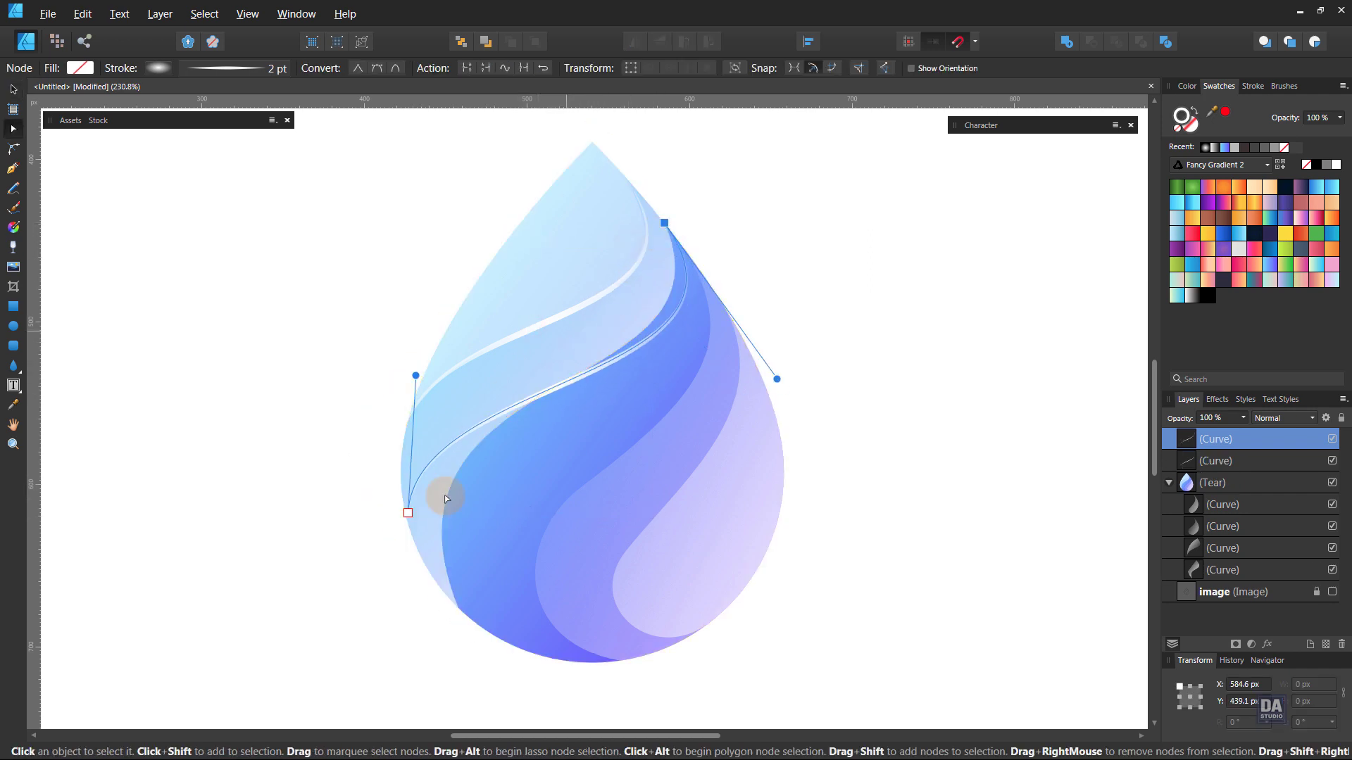
pyautogui.click(408, 514)
pyautogui.moveTo(409, 514); pyautogui.dragTo(460, 613)
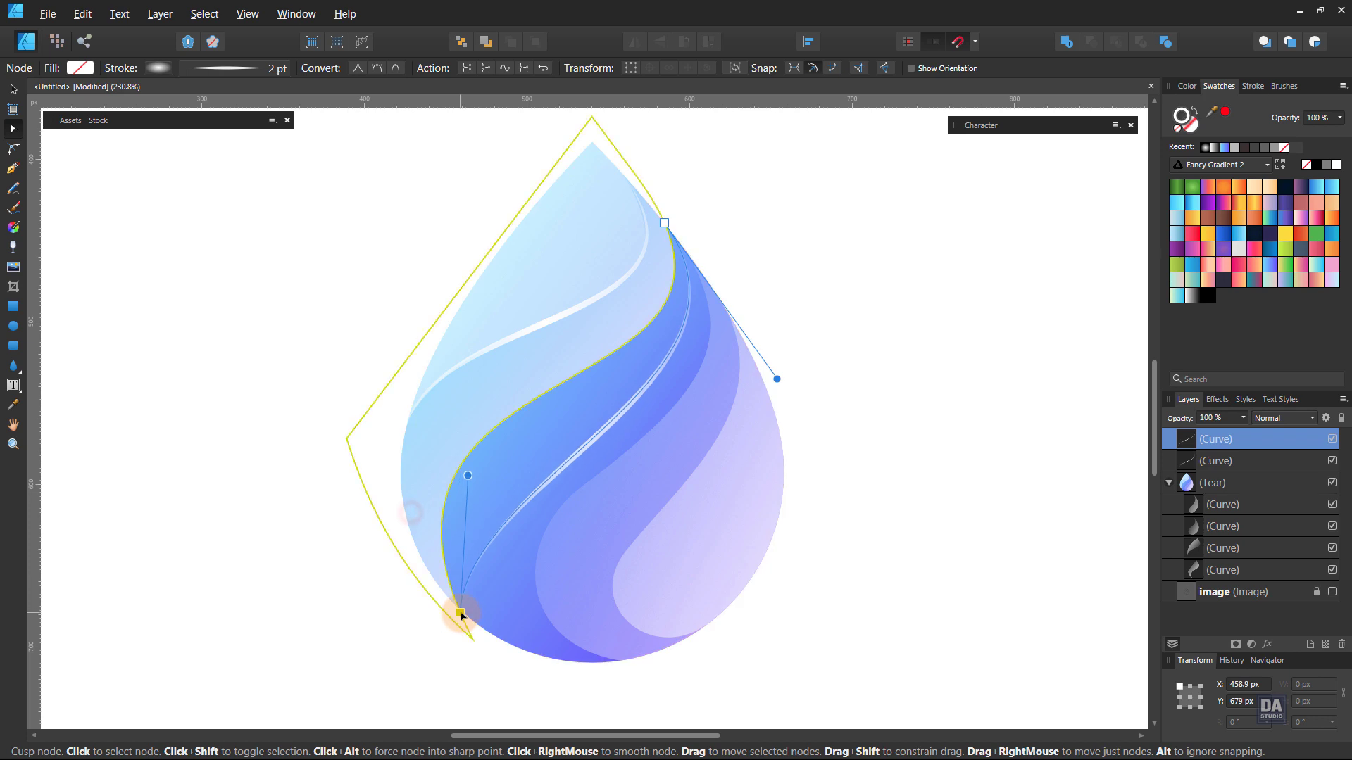
# - Adjust both end handles so the second highlight line follows the second band's lower edge, then deselect it
pyautogui.moveTo(468, 478); pyautogui.dragTo(342, 366)
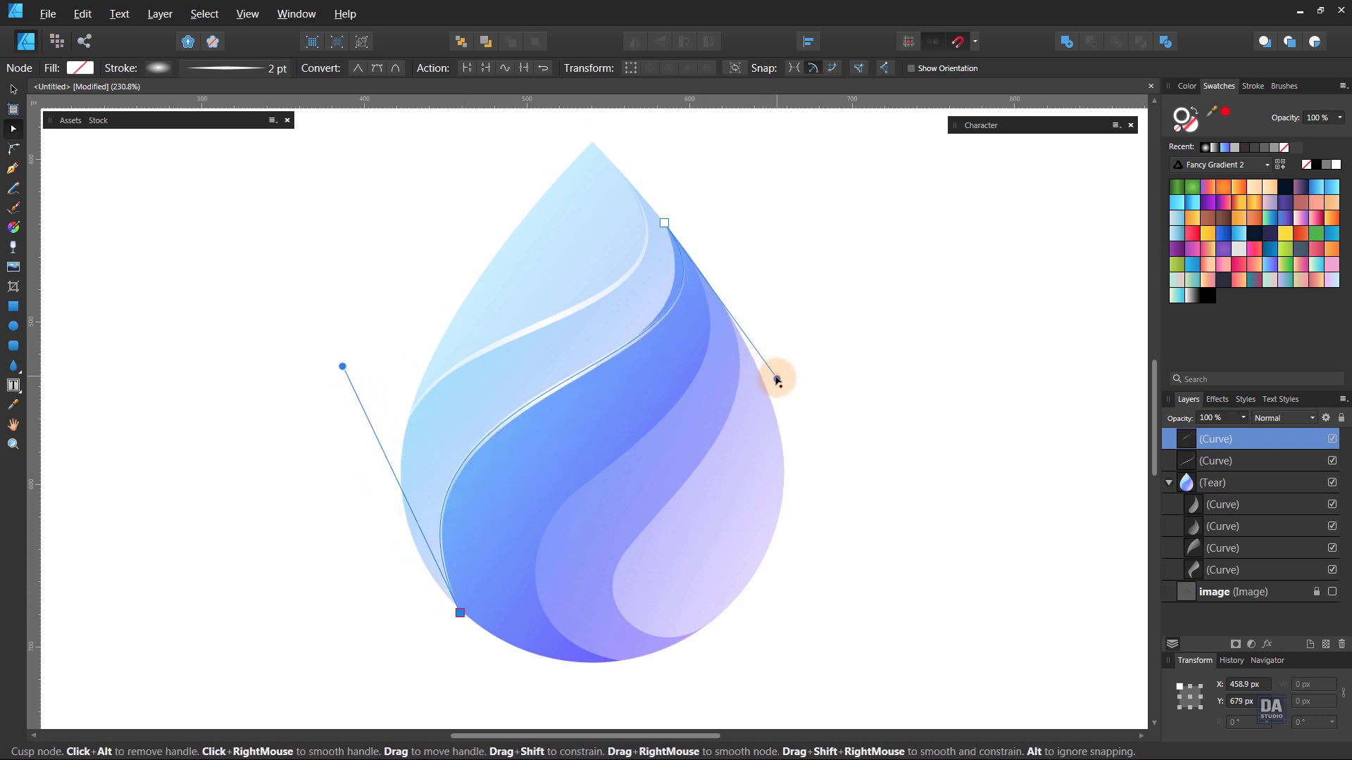
pyautogui.moveTo(776, 378); pyautogui.dragTo(742, 400)
pyautogui.moveTo(339, 363); pyautogui.dragTo(338, 370)
pyautogui.click(287, 436)
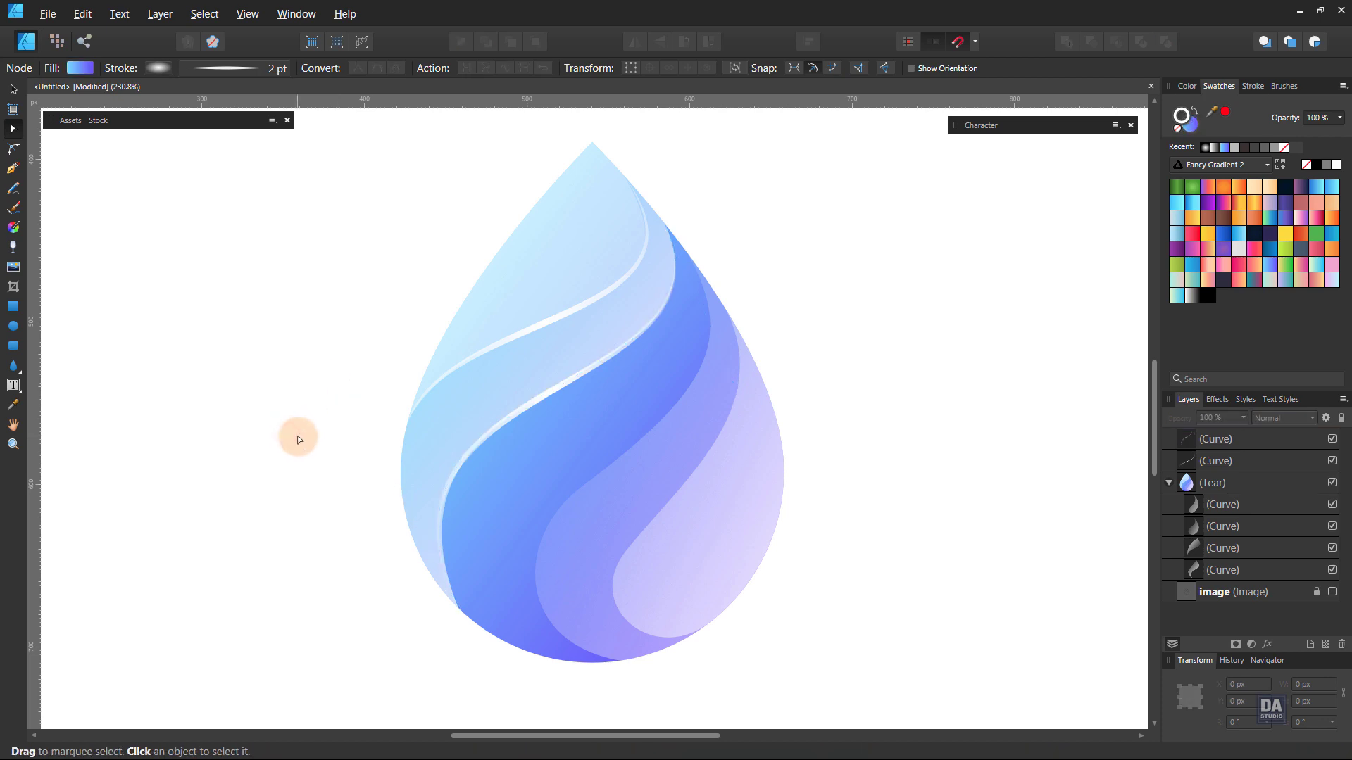
# - Duplicate the second highlight line onto the next band edge and place its end nodes on the teardrop's upper-right side and bottom outline
pyautogui.press('v')
pyautogui.moveTo(524, 408); pyautogui.dragTo(585, 479)
pyautogui.press('a')
pyautogui.click(724, 293)
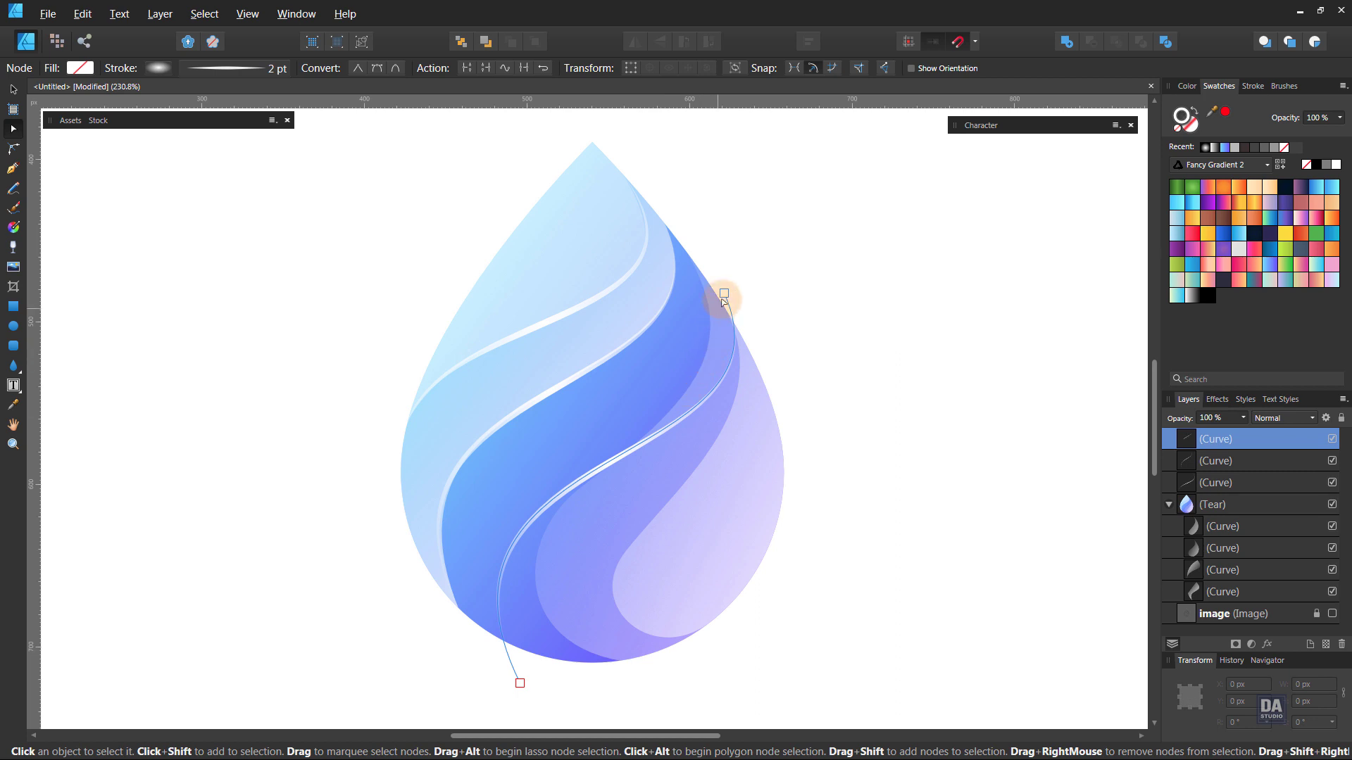
pyautogui.moveTo(724, 292); pyautogui.dragTo(687, 253)
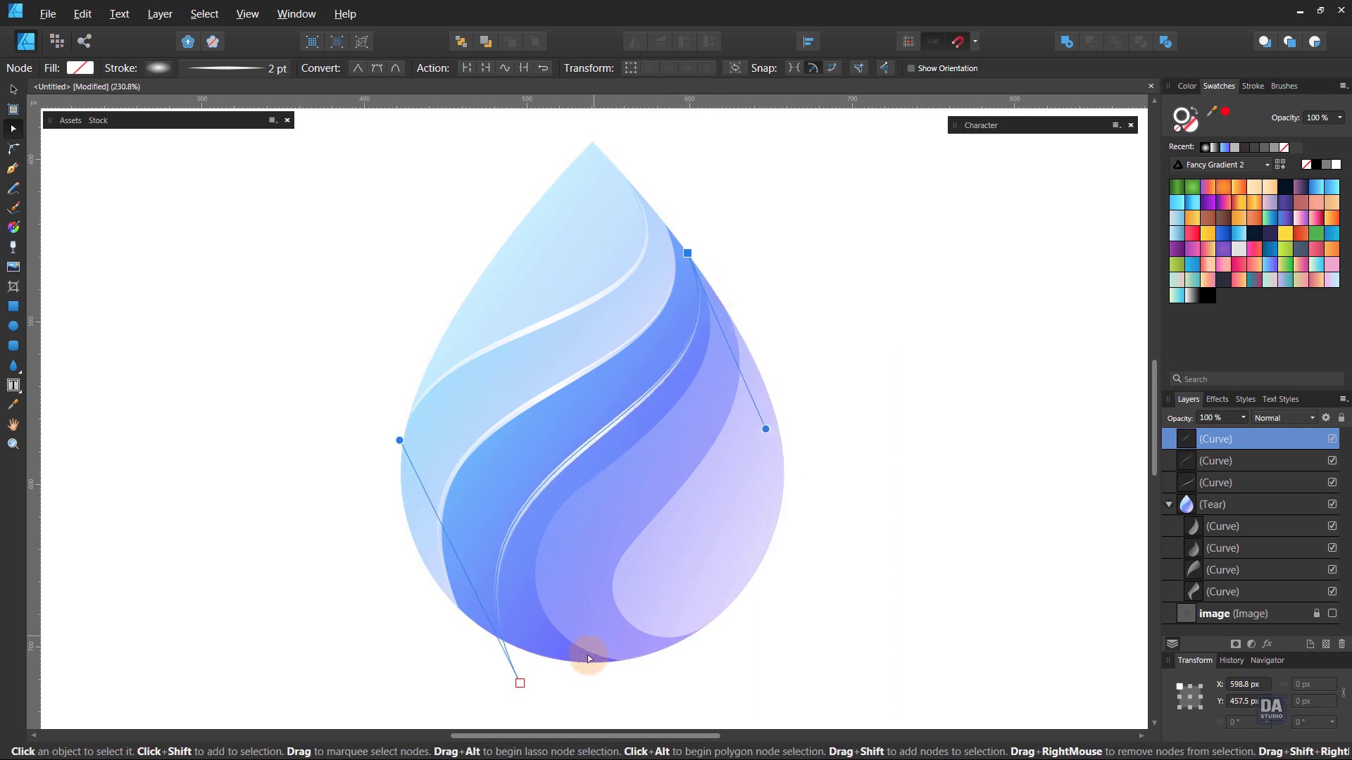
pyautogui.moveTo(519, 683); pyautogui.dragTo(612, 661)
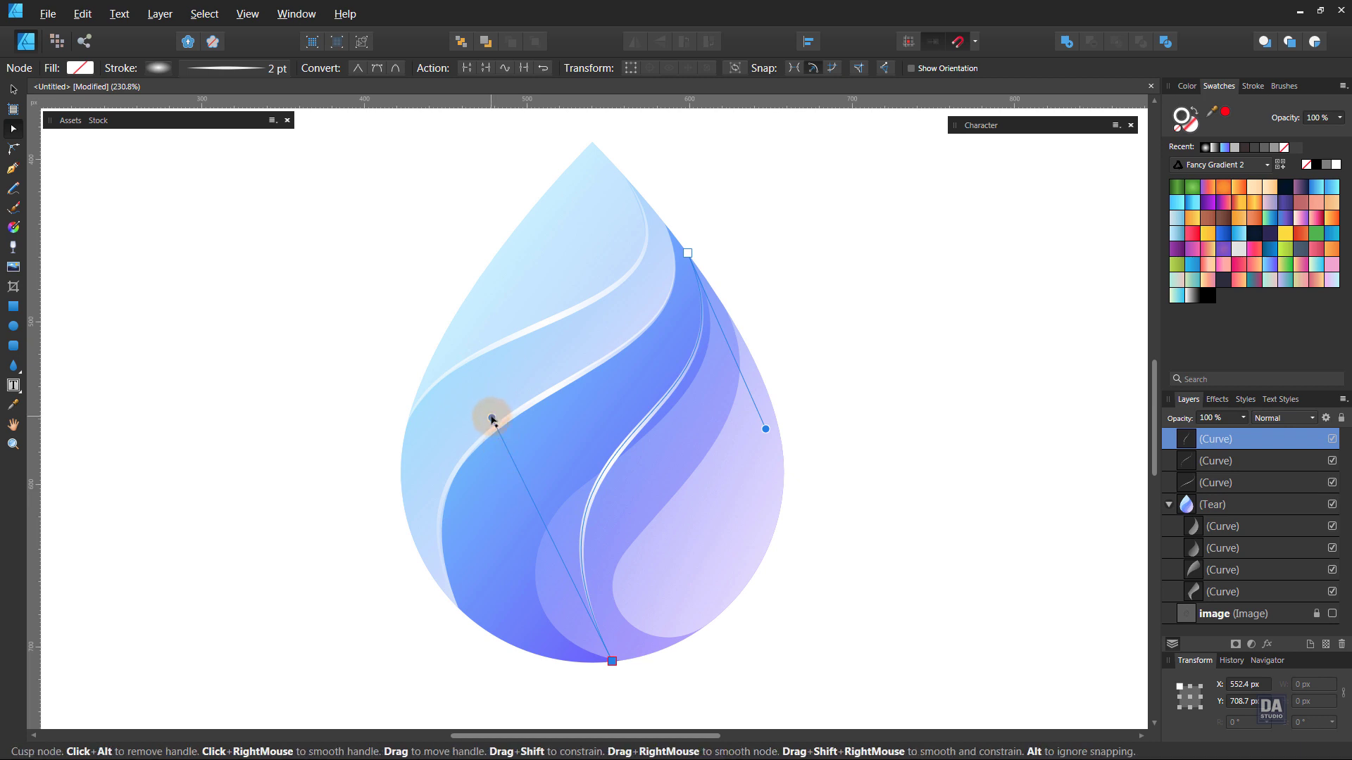
# - Fit the third highlight line to the band edge by adding a node along its lower half and adjusting the handles, then deselect it
pyautogui.moveTo(492, 415); pyautogui.dragTo(380, 559)
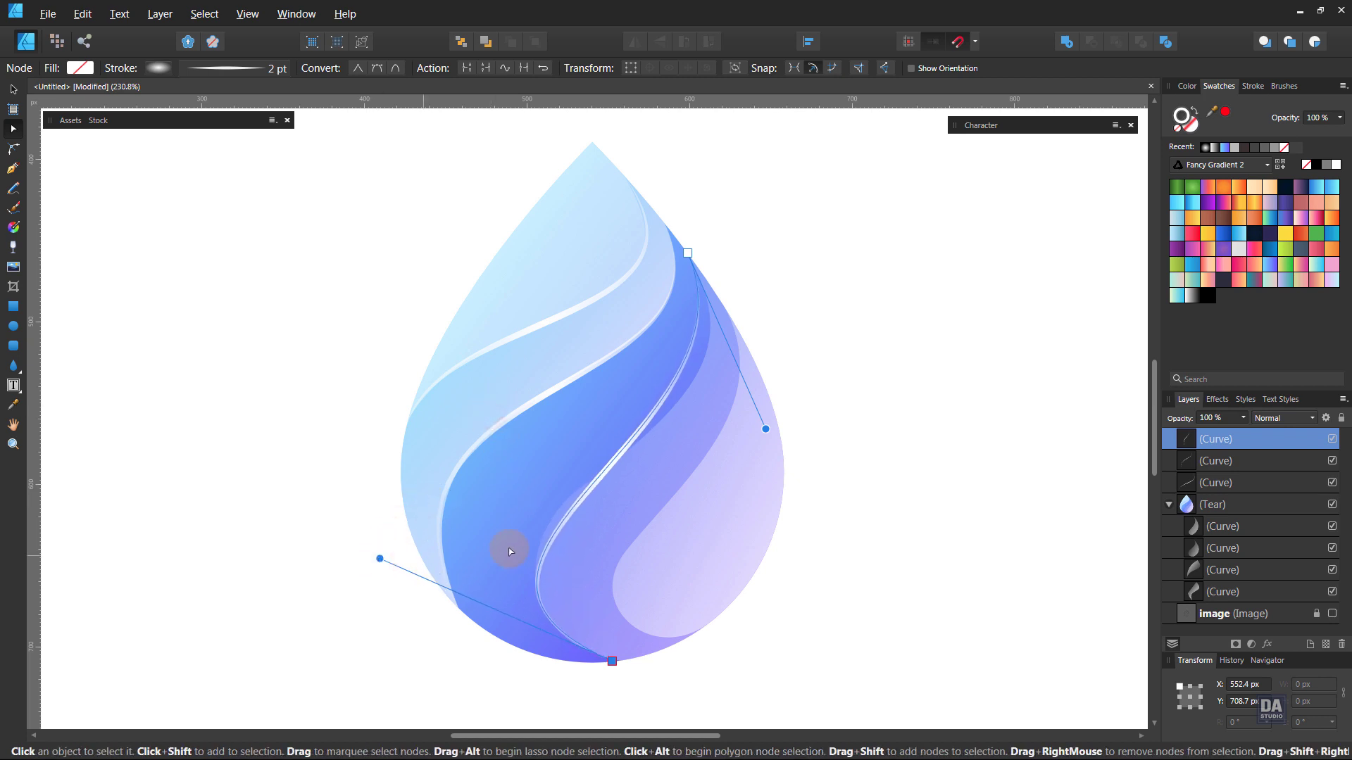
pyautogui.click(553, 537)
pyautogui.moveTo(546, 528); pyautogui.dragTo(547, 521)
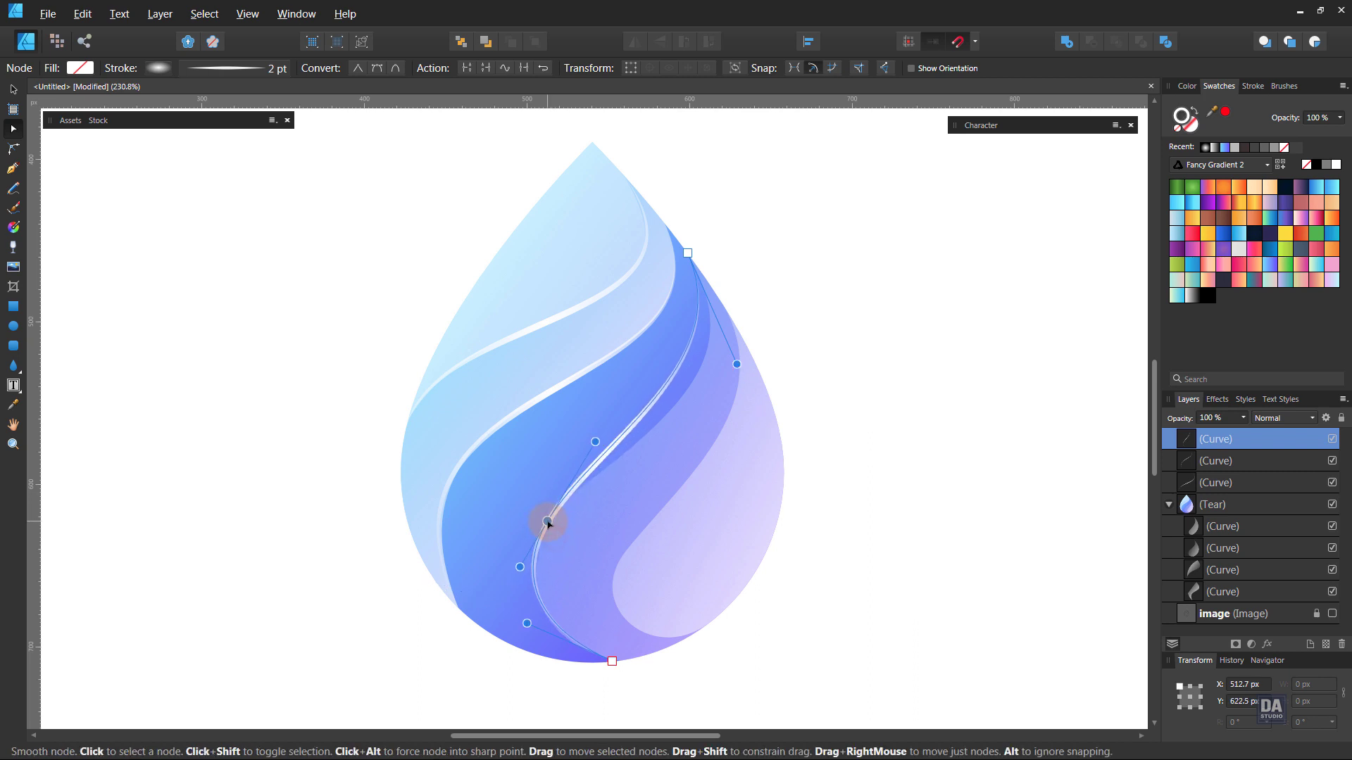
pyautogui.moveTo(736, 366); pyautogui.dragTo(767, 400)
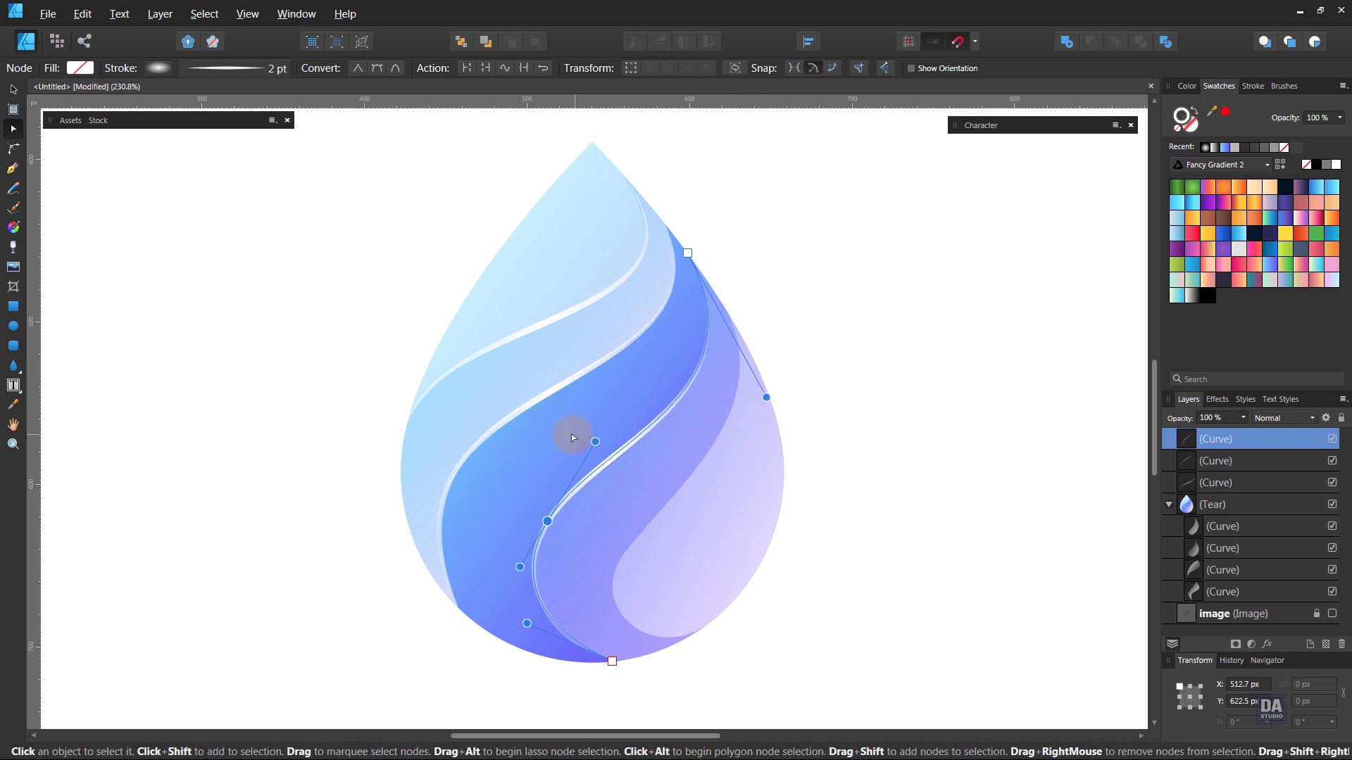
pyautogui.moveTo(600, 442); pyautogui.dragTo(604, 445)
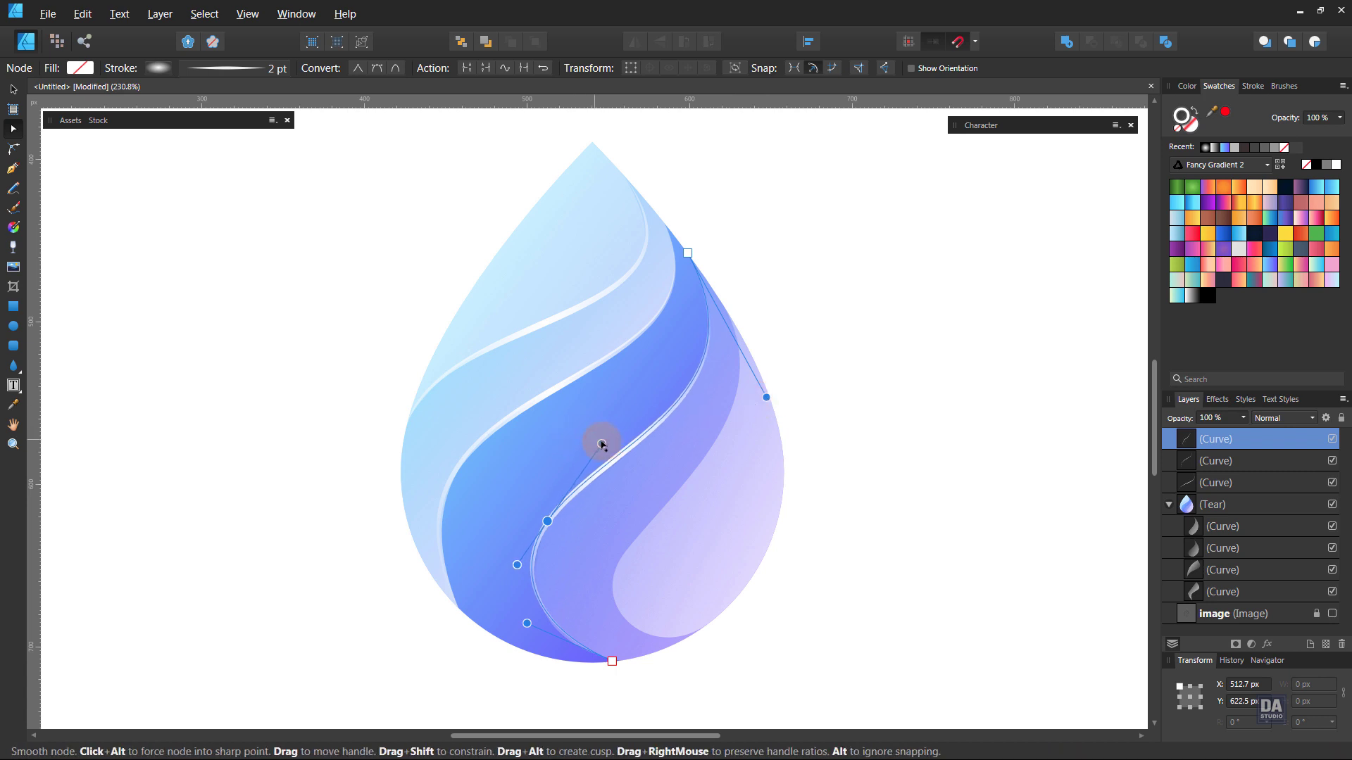
pyautogui.click(909, 468)
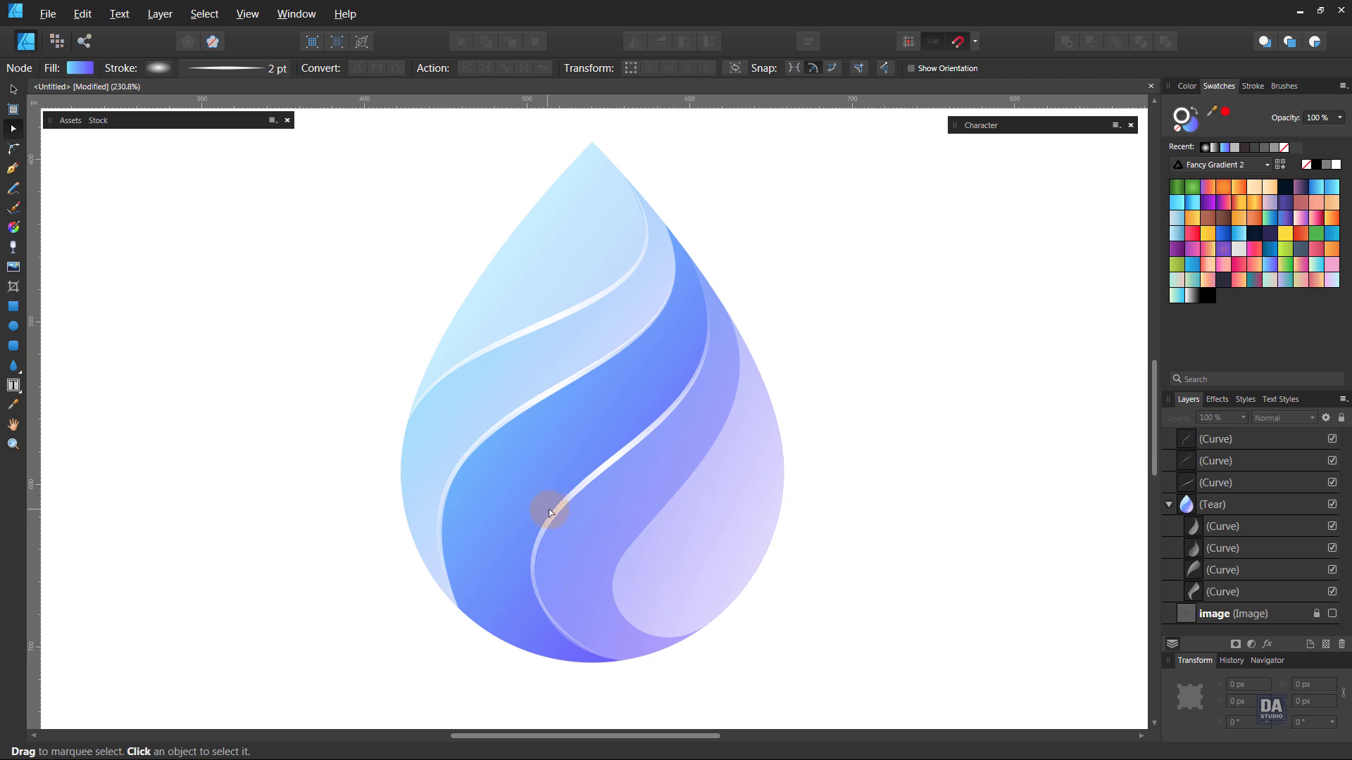
# - Reselect the third highlight line and nudge its added middle node closer to the band edge
pyautogui.click(540, 535)
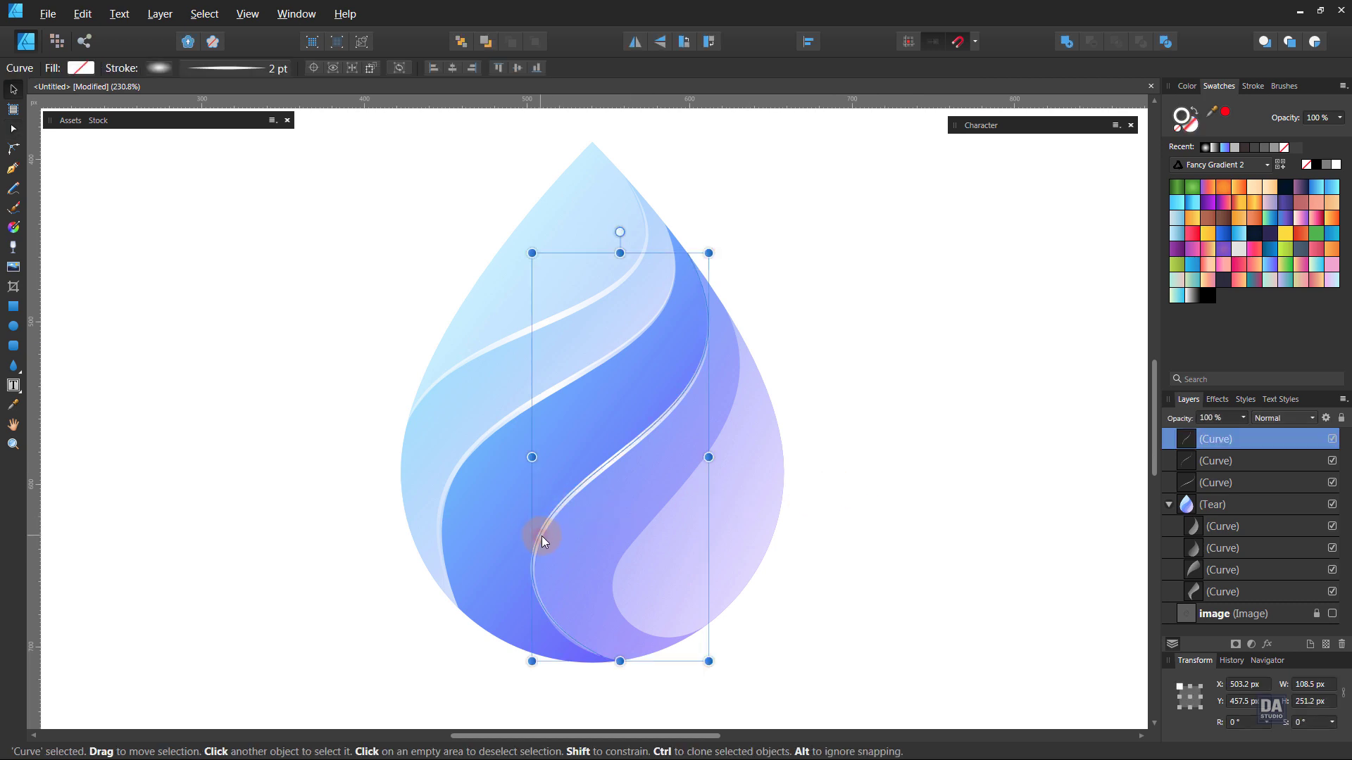
pyautogui.click(548, 520)
pyautogui.click(550, 521)
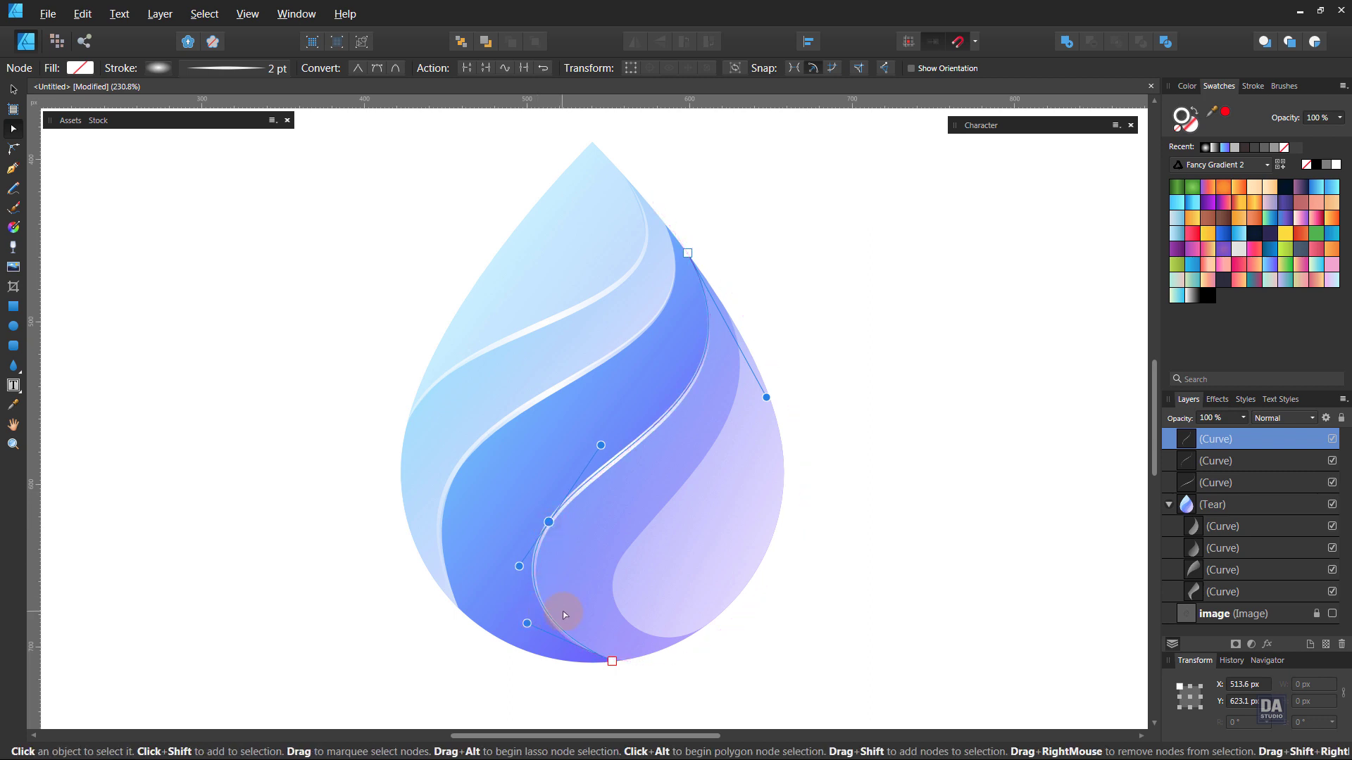
# - Duplicate the third highlight line onto the lower-right band's edge, fit its lower end curve, and move its upper end node onto the teardrop's outline
pyautogui.press('v')
pyautogui.click(458, 475)
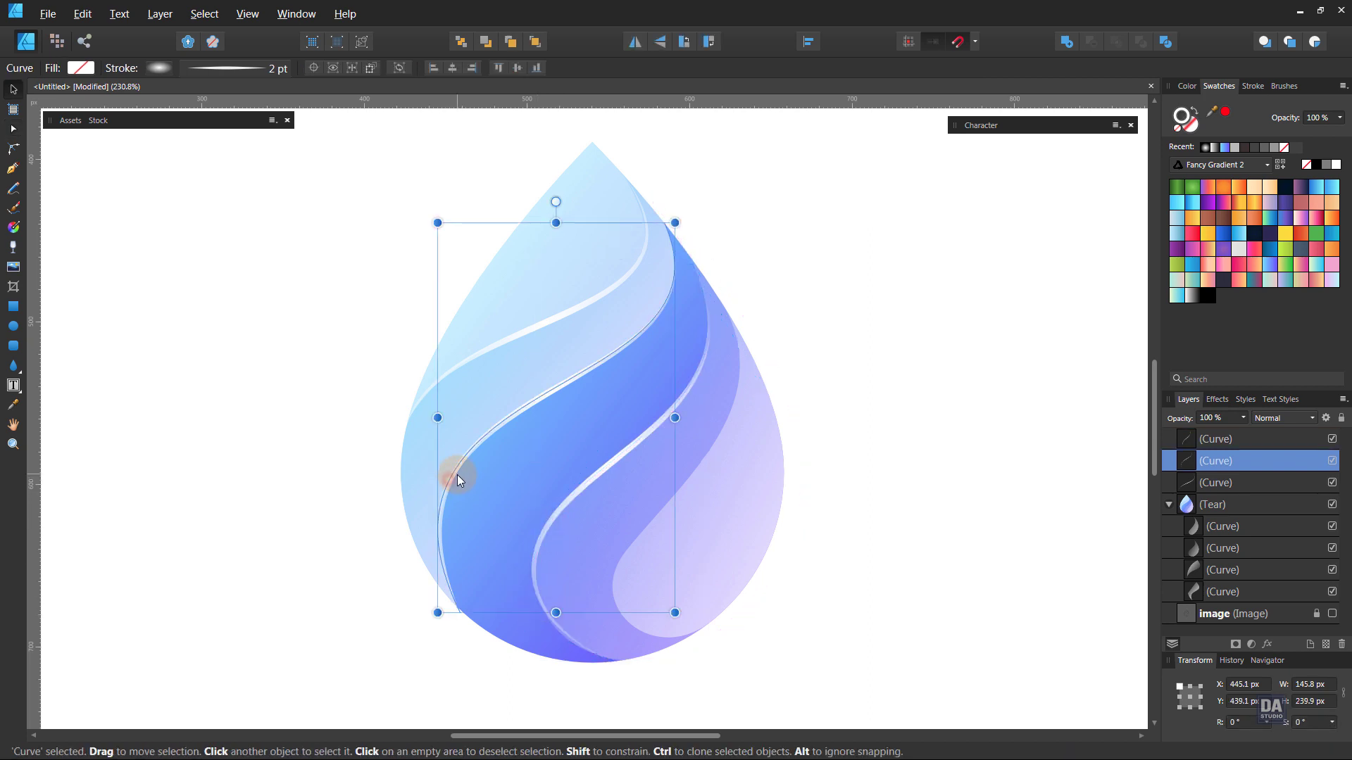
pyautogui.moveTo(537, 555); pyautogui.dragTo(701, 626)
pyautogui.press('a')
pyautogui.click(616, 591)
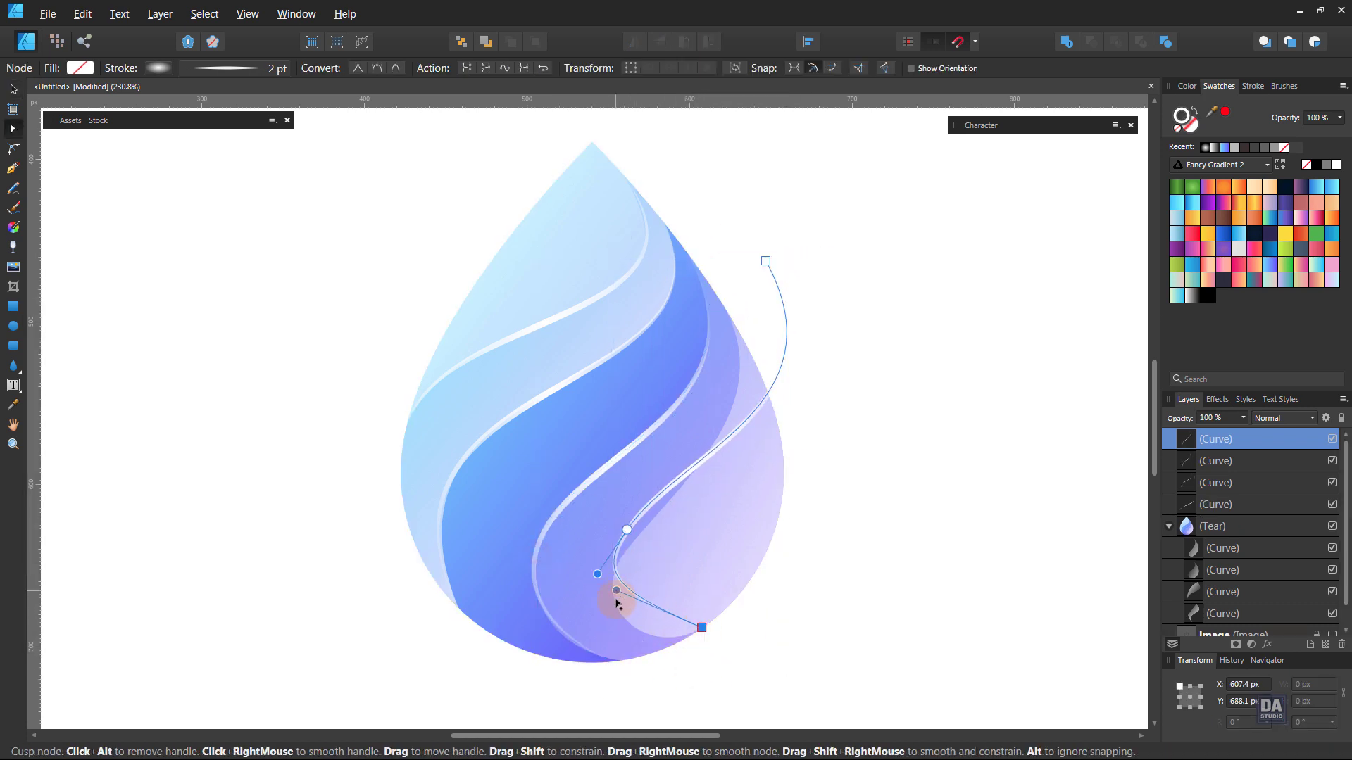
pyautogui.moveTo(616, 600); pyautogui.dragTo(625, 657)
pyautogui.click(765, 263)
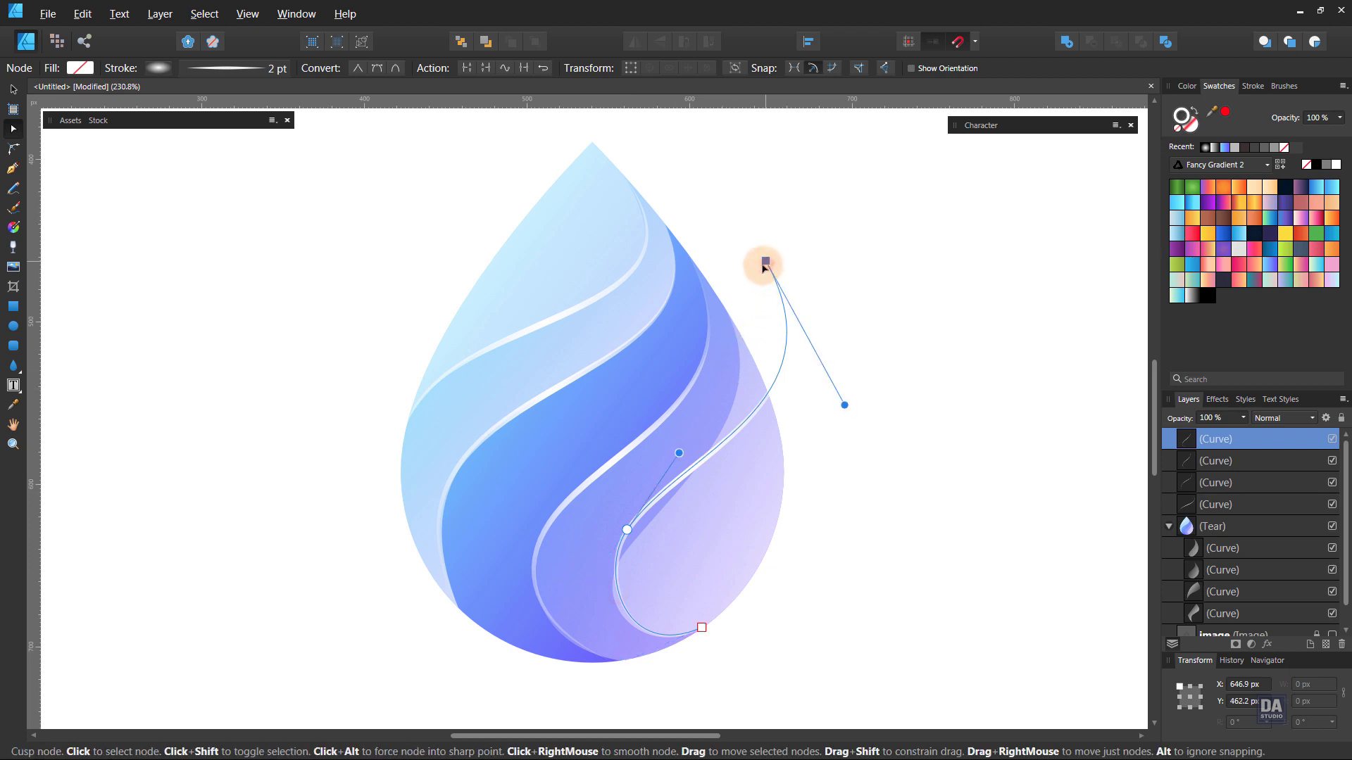
pyautogui.moveTo(766, 263); pyautogui.dragTo(724, 307)
# - Move the fourth highlight line's middle node down the band edge and adjust the surrounding handles to follow the lower bend
pyautogui.click(800, 450)
pyautogui.click(626, 531)
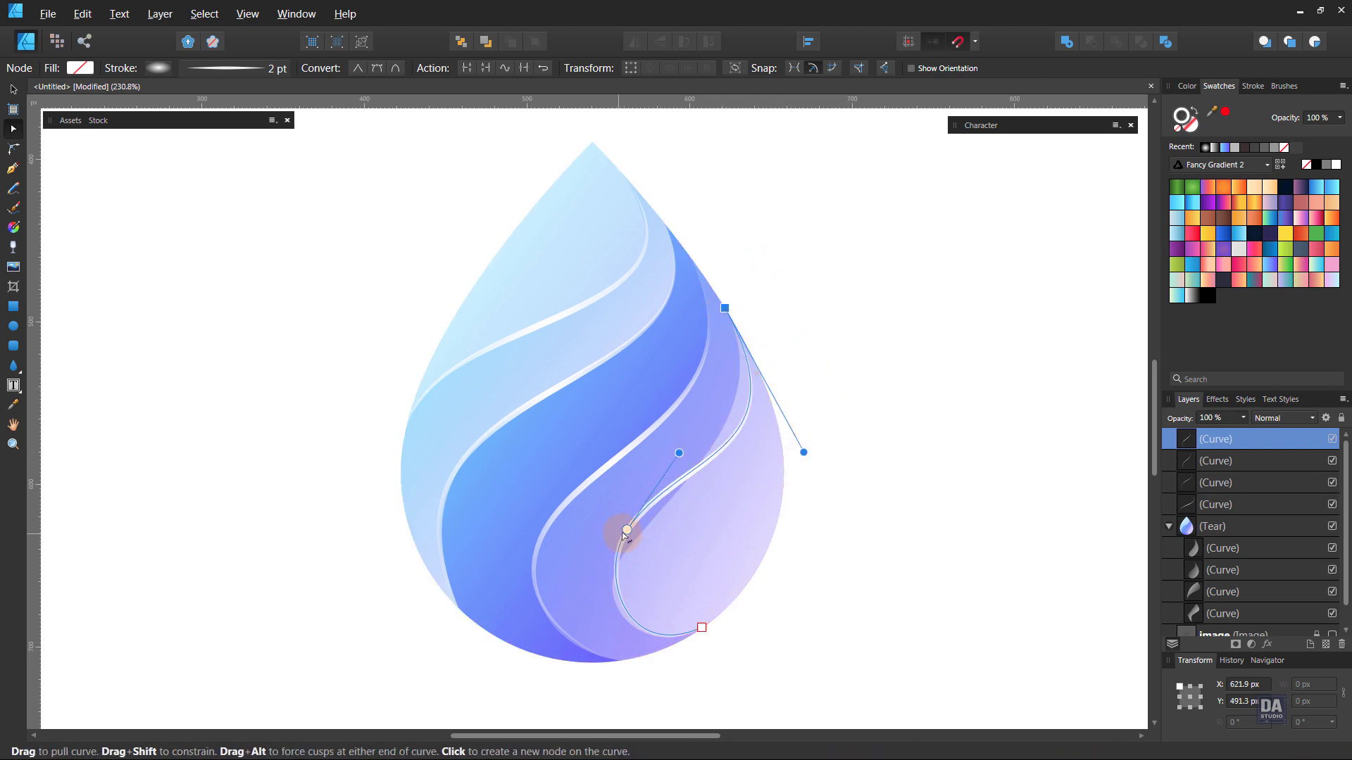
pyautogui.moveTo(624, 535); pyautogui.dragTo(608, 599)
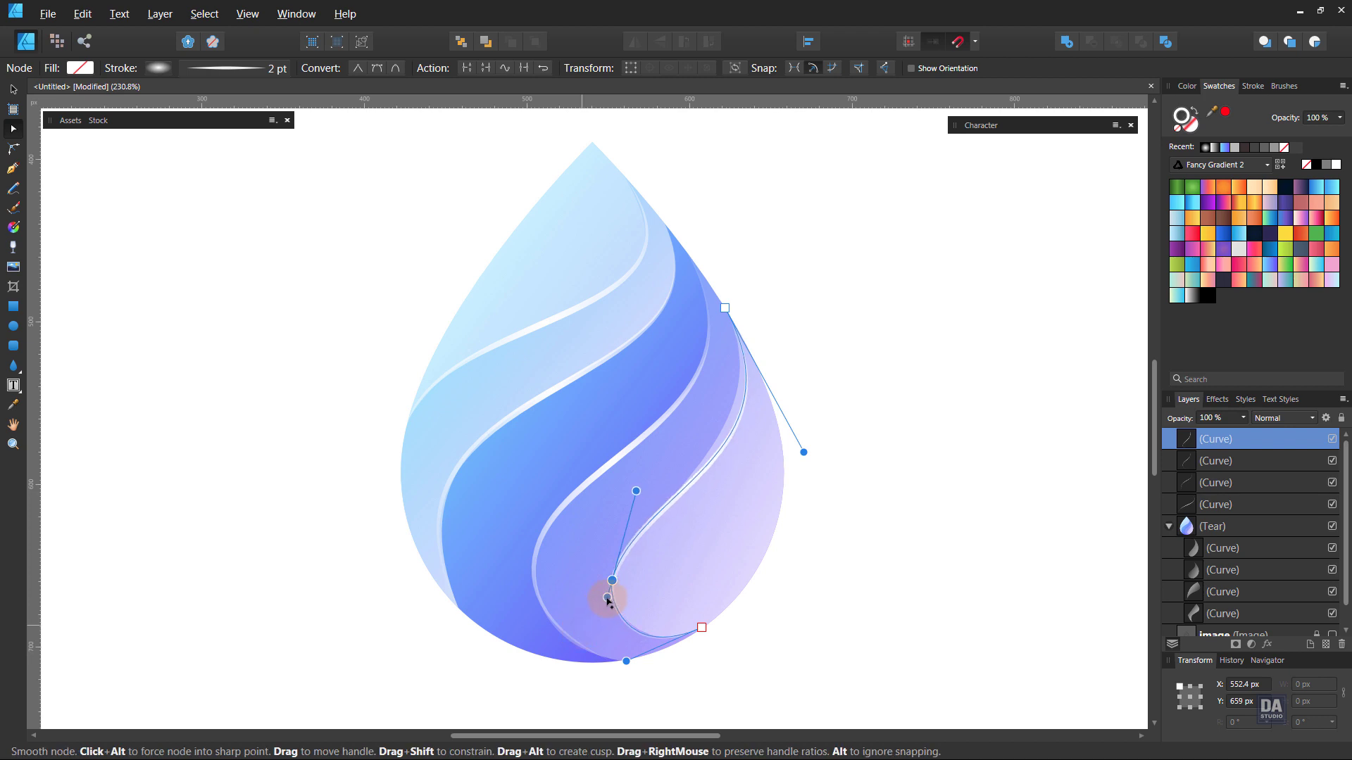
pyautogui.click(626, 661)
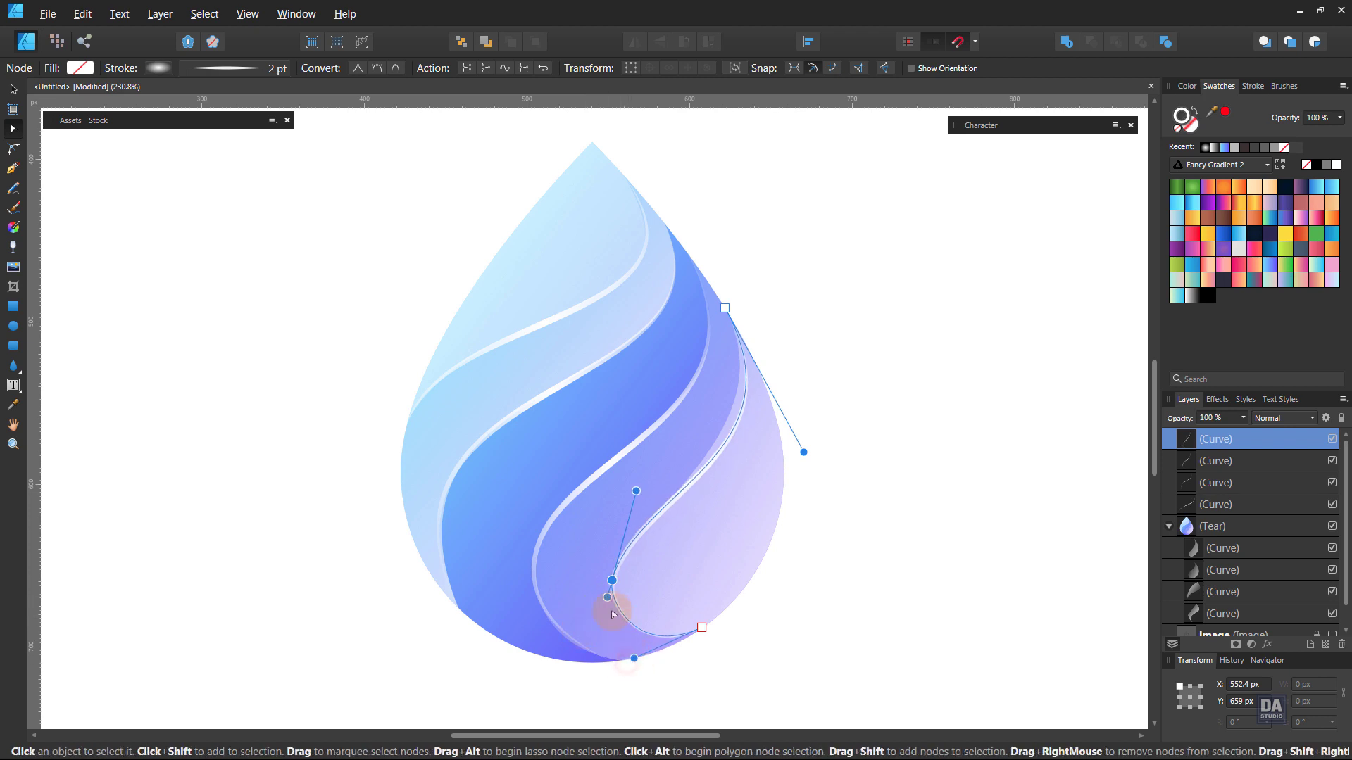
pyautogui.moveTo(607, 597); pyautogui.dragTo(607, 611)
pyautogui.moveTo(609, 607); pyautogui.dragTo(606, 605)
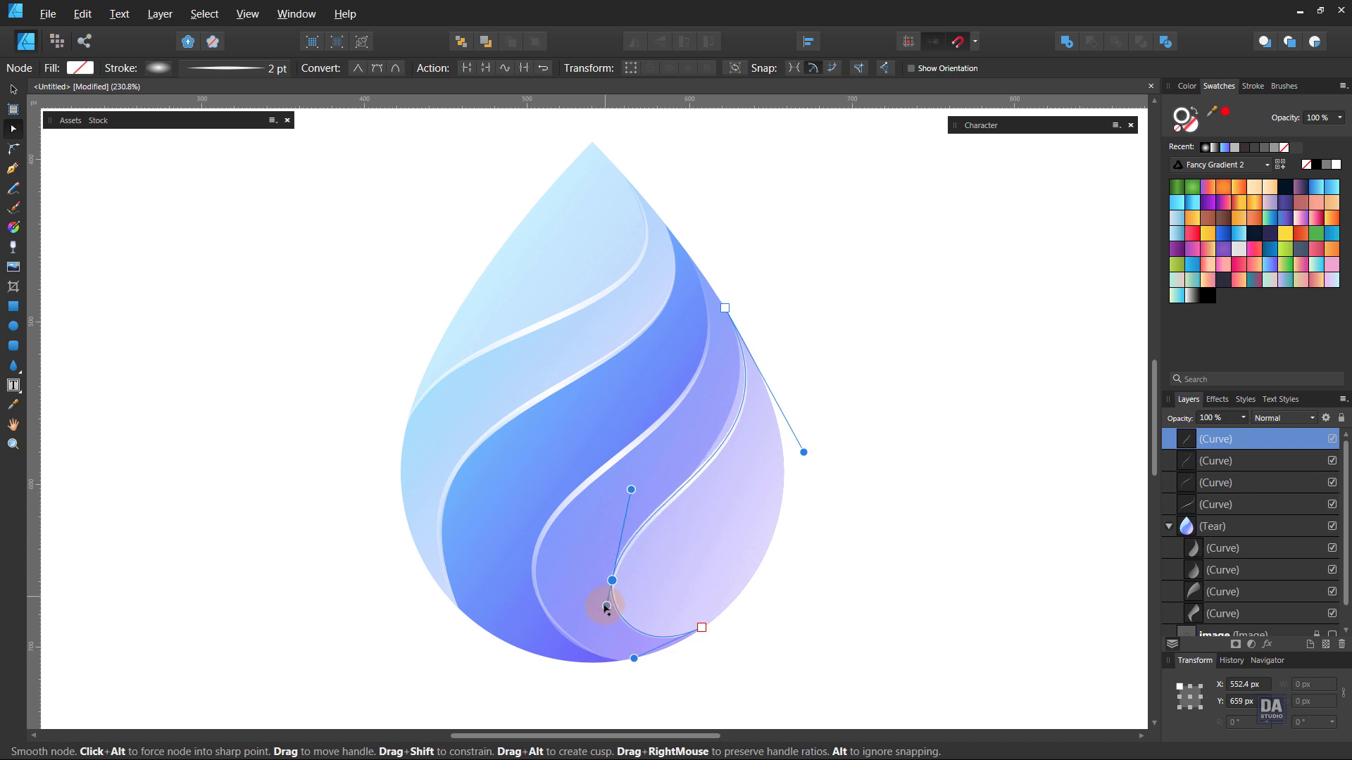
# - Refine the handles of the fourth highlight line's upper, middle and lower nodes to follow the band edge, and deselect it
pyautogui.moveTo(804, 453); pyautogui.dragTo(788, 437)
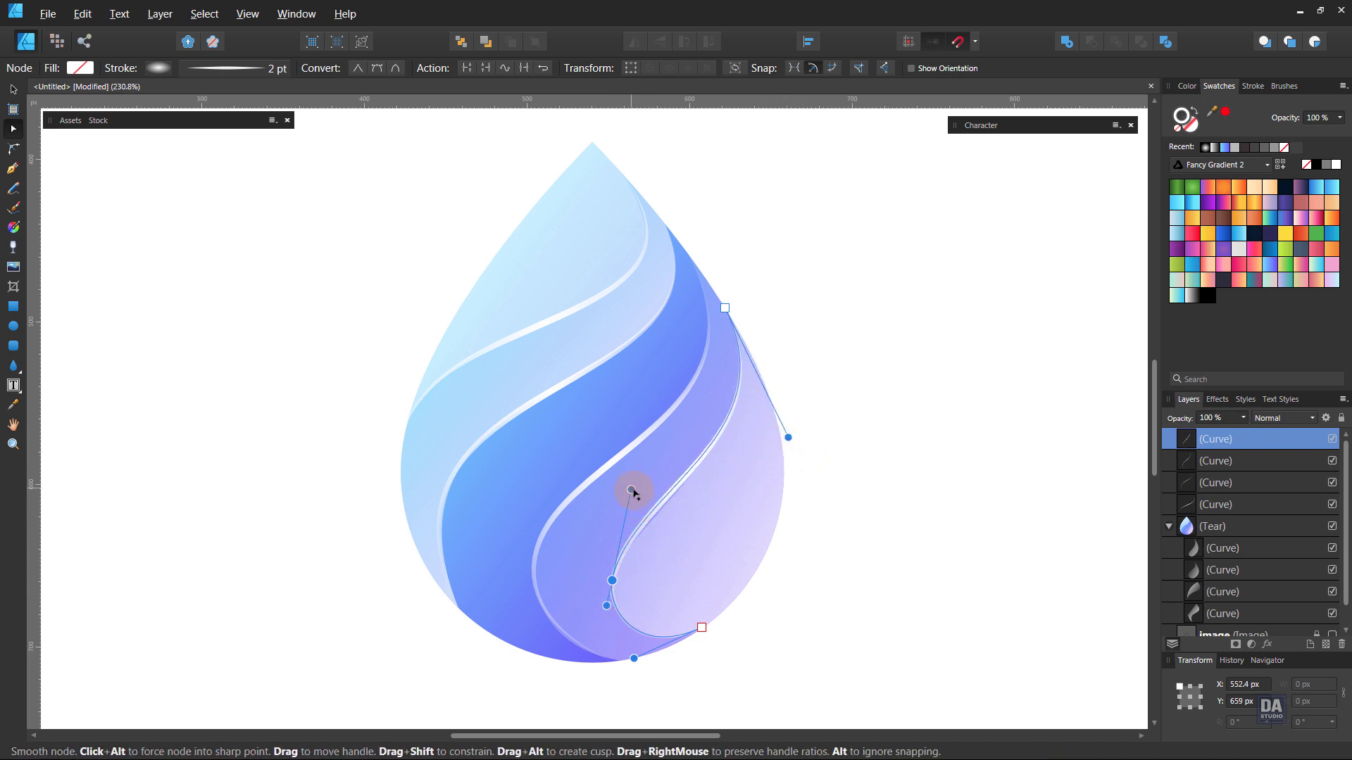
pyautogui.moveTo(631, 489); pyautogui.dragTo(635, 501)
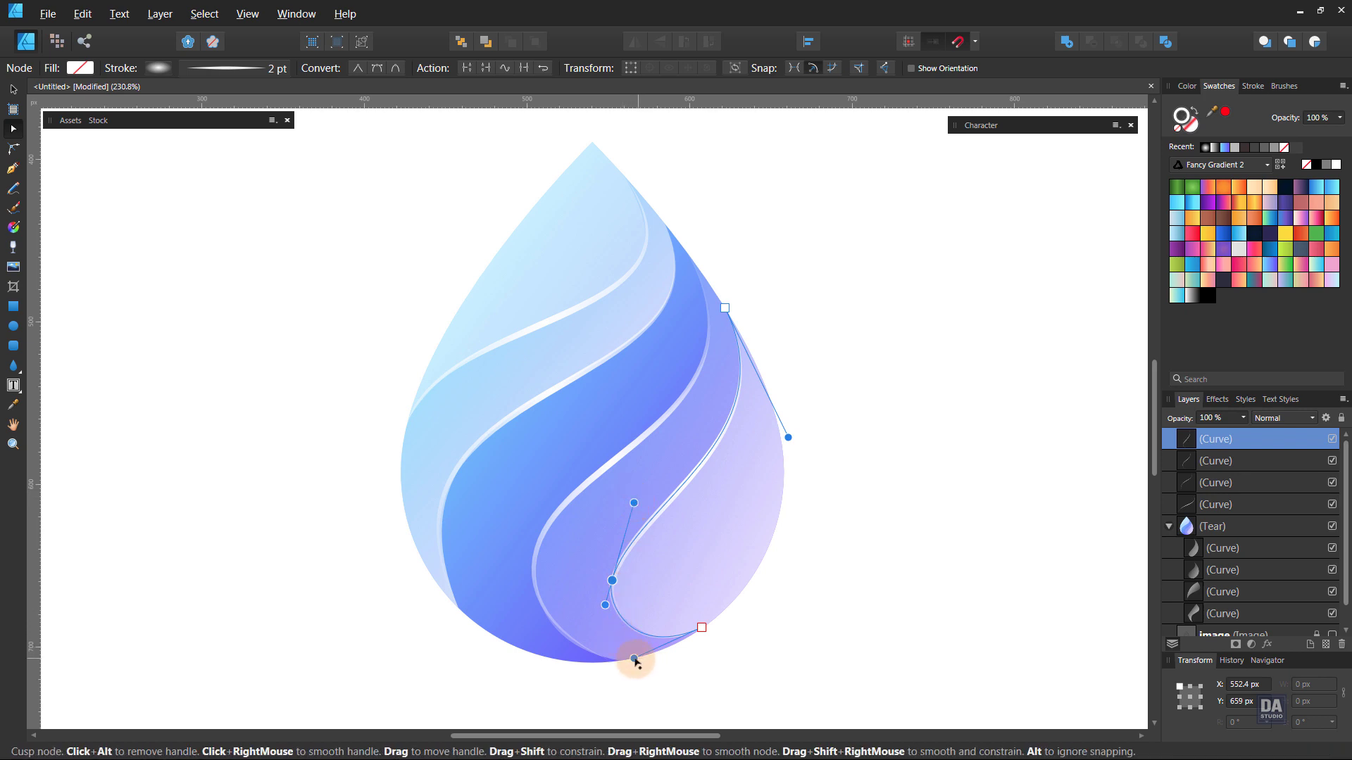
pyautogui.moveTo(634, 657); pyautogui.dragTo(646, 660)
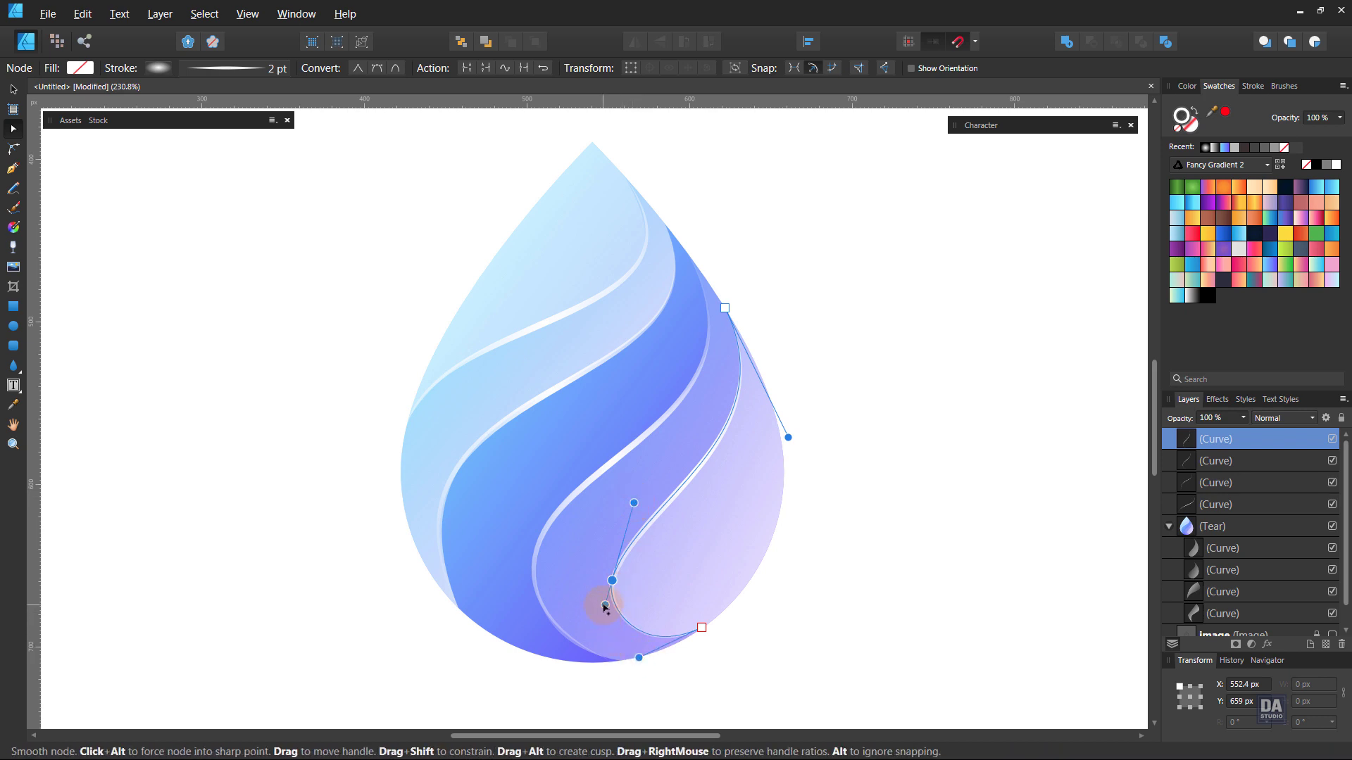
pyautogui.moveTo(604, 604)
pyautogui.mouseDown()
pyautogui.moveTo(599, 621)
pyautogui.moveTo(604, 611)
pyautogui.mouseUp()
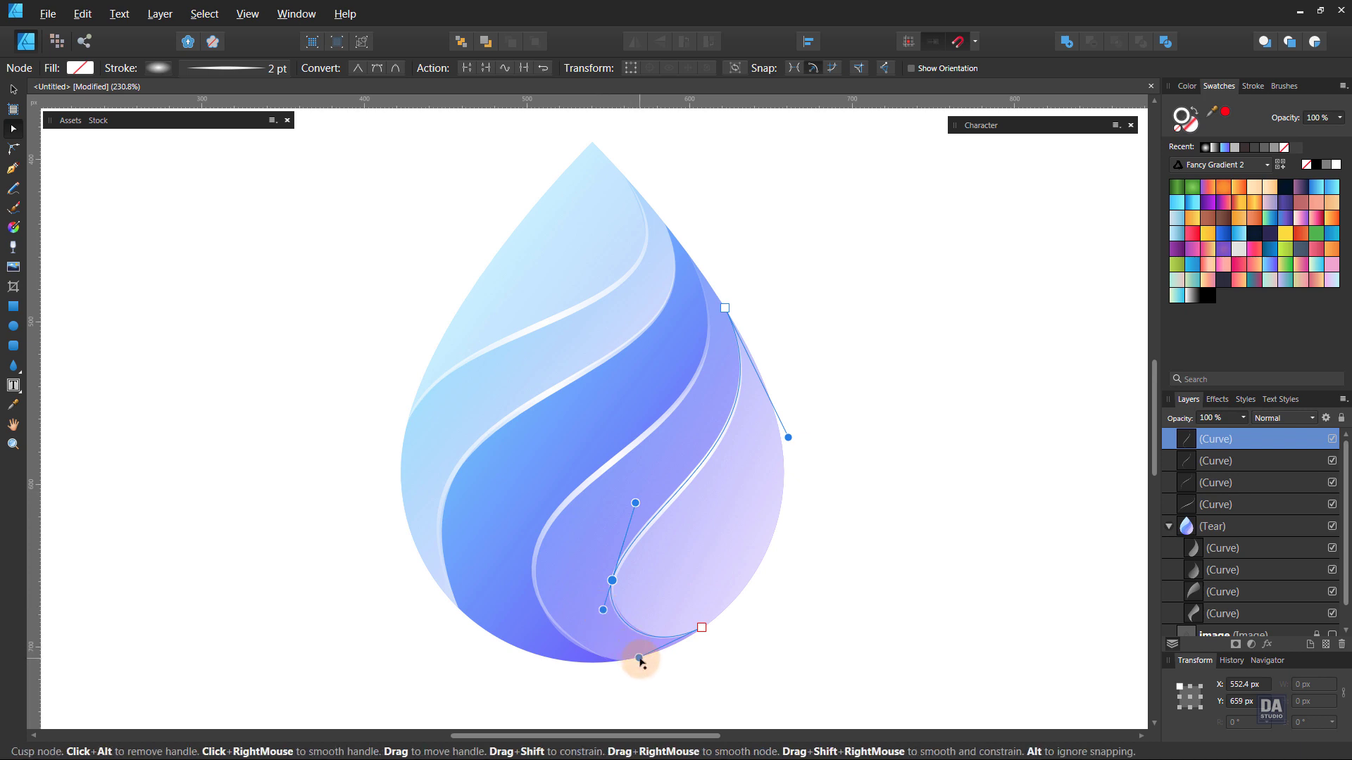
pyautogui.click(845, 555)
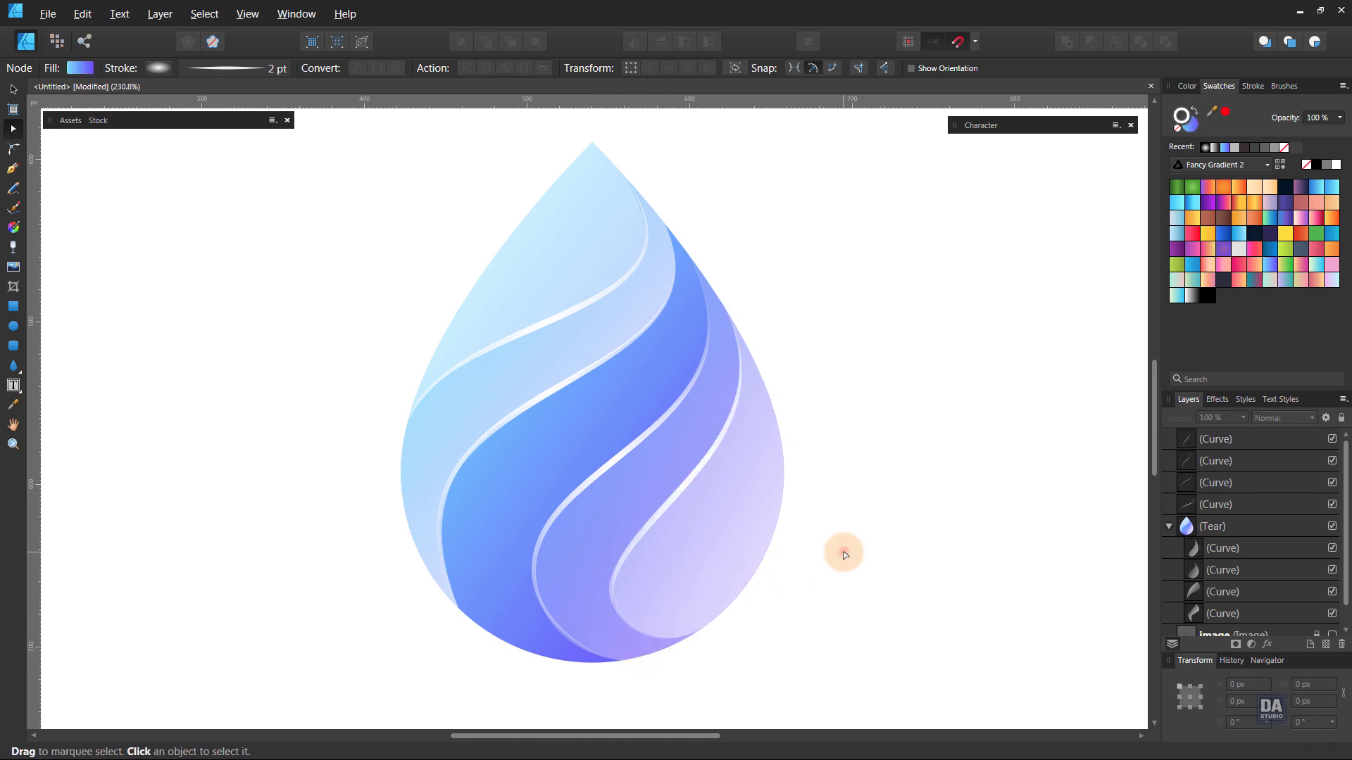
# - Reselect the fourth highlight line, nudge its middle node slightly down the band edge, and bring that node's lower handle closer to the edge
pyautogui.scroll(4, 633, 557)
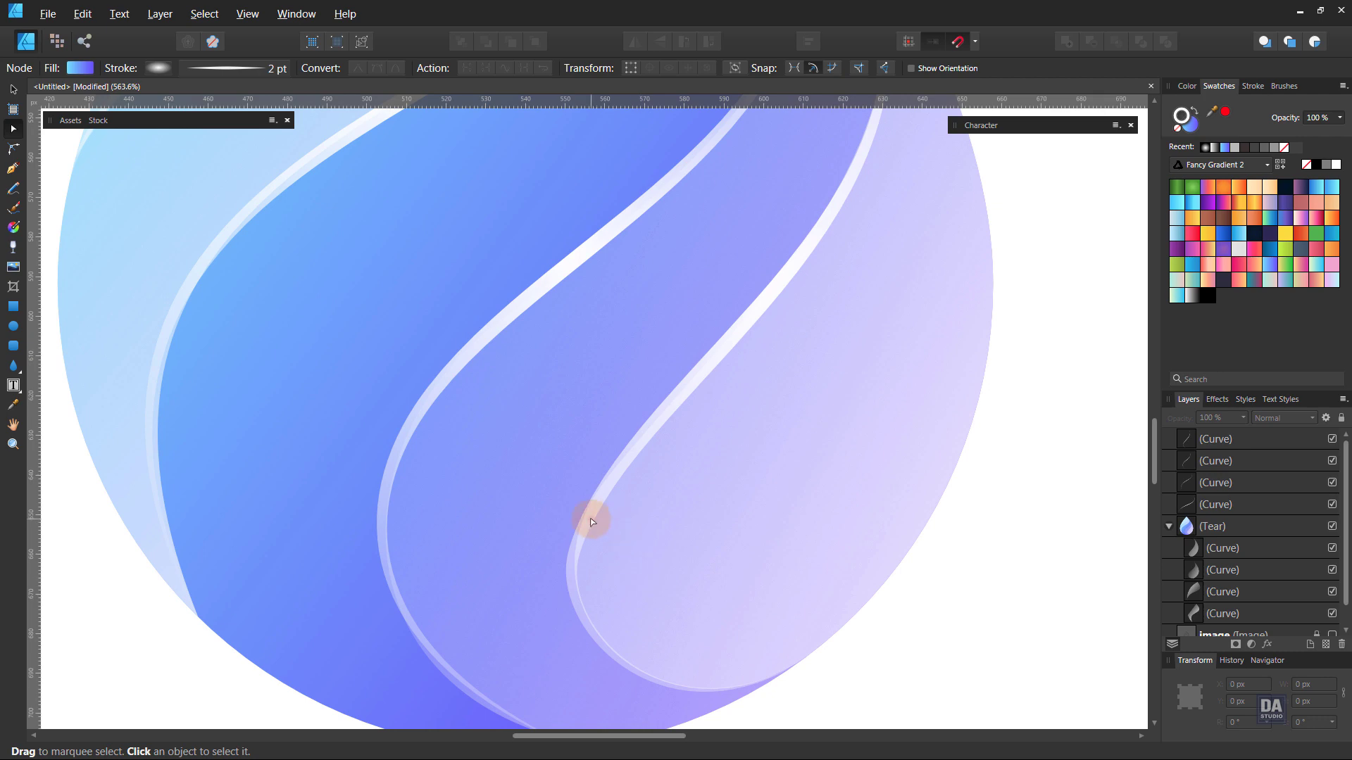
pyautogui.click(575, 551)
pyautogui.moveTo(574, 551); pyautogui.dragTo(573, 558)
pyautogui.moveTo(553, 630)
pyautogui.mouseDown()
pyautogui.moveTo(561, 663)
pyautogui.moveTo(568, 631)
pyautogui.mouseUp()
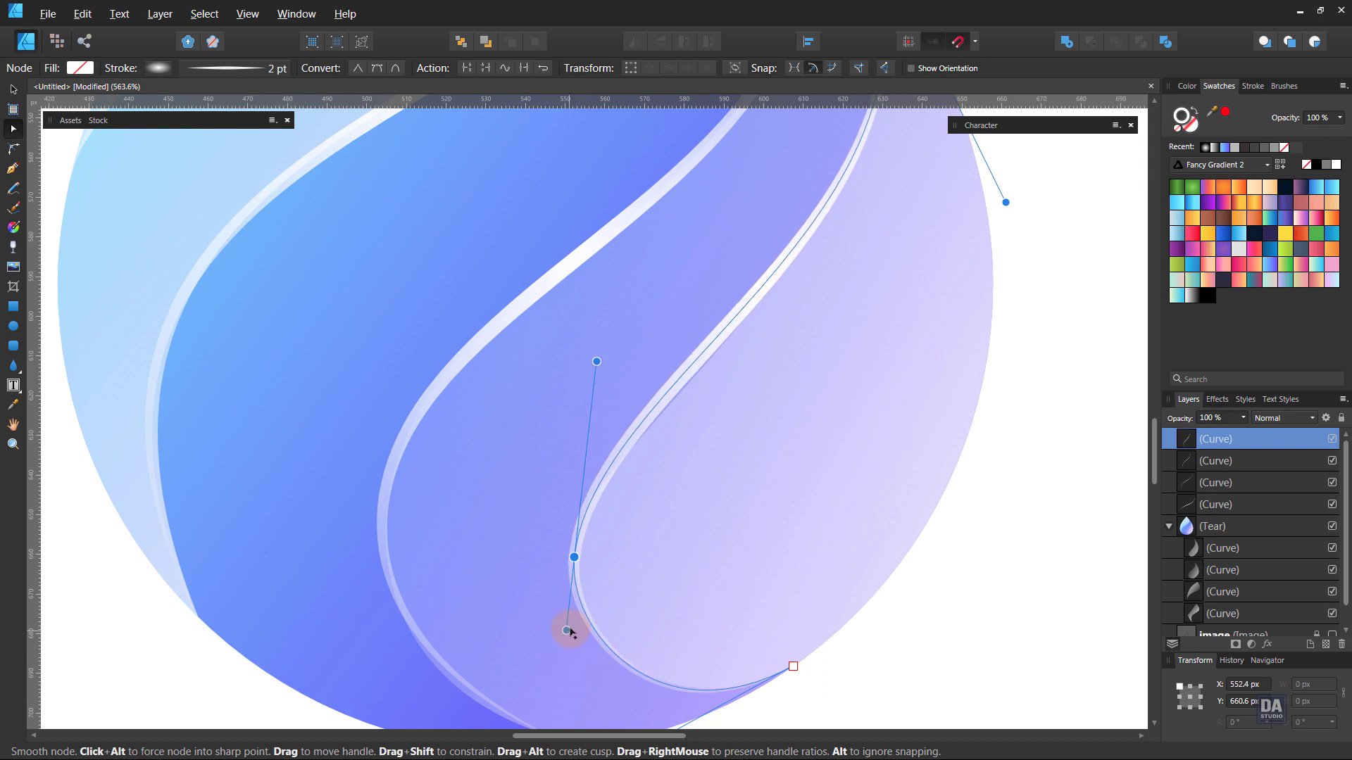
# - Fine-tune the fourth highlight line's middle-node handles and lower end handle to fit the rounded bend of the band
pyautogui.scroll(-1, 571, 631)
pyautogui.moveTo(590, 412); pyautogui.dragTo(576, 449)
pyautogui.scroll(-2, 633, 510)
pyautogui.scroll(1, 634, 512)
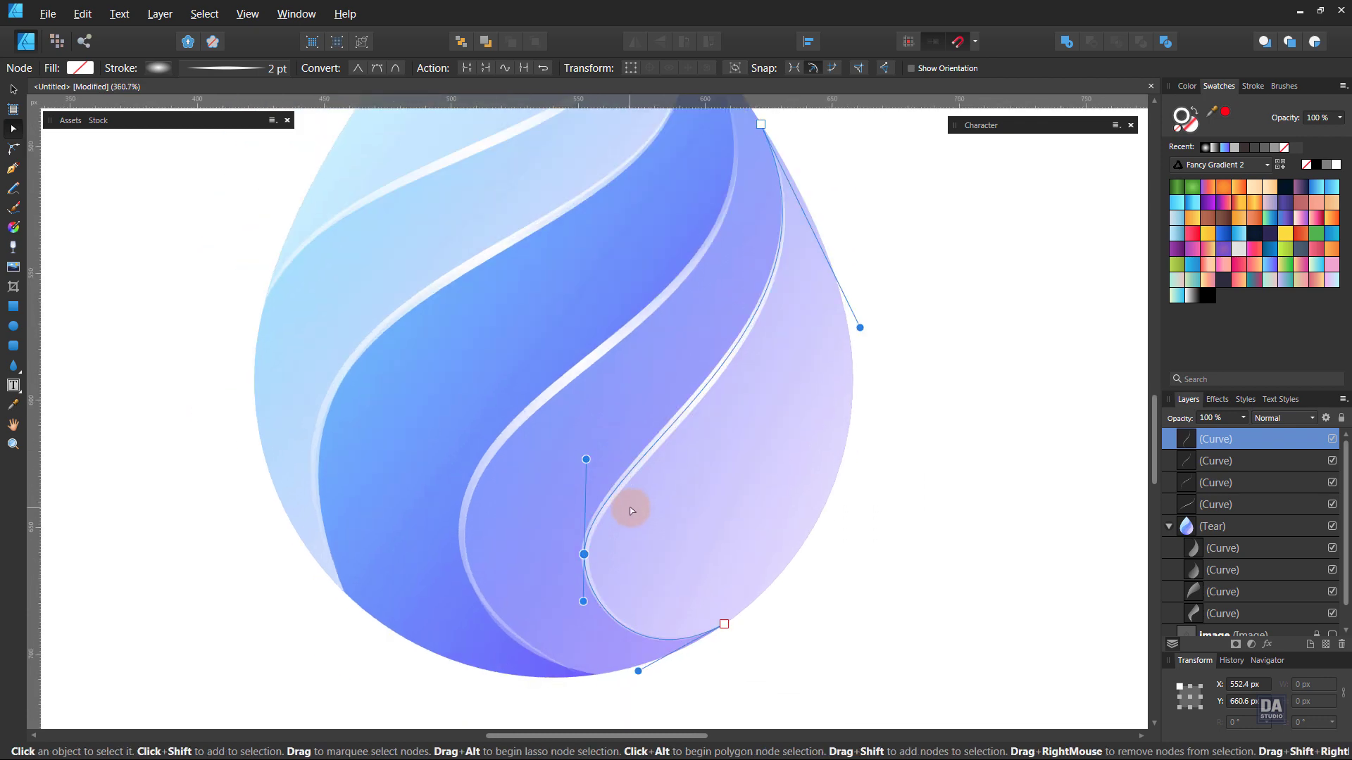
pyautogui.moveTo(638, 670); pyautogui.dragTo(633, 669)
pyautogui.moveTo(582, 604)
pyautogui.mouseDown()
pyautogui.moveTo(561, 619)
pyautogui.moveTo(577, 611)
pyautogui.mouseUp()
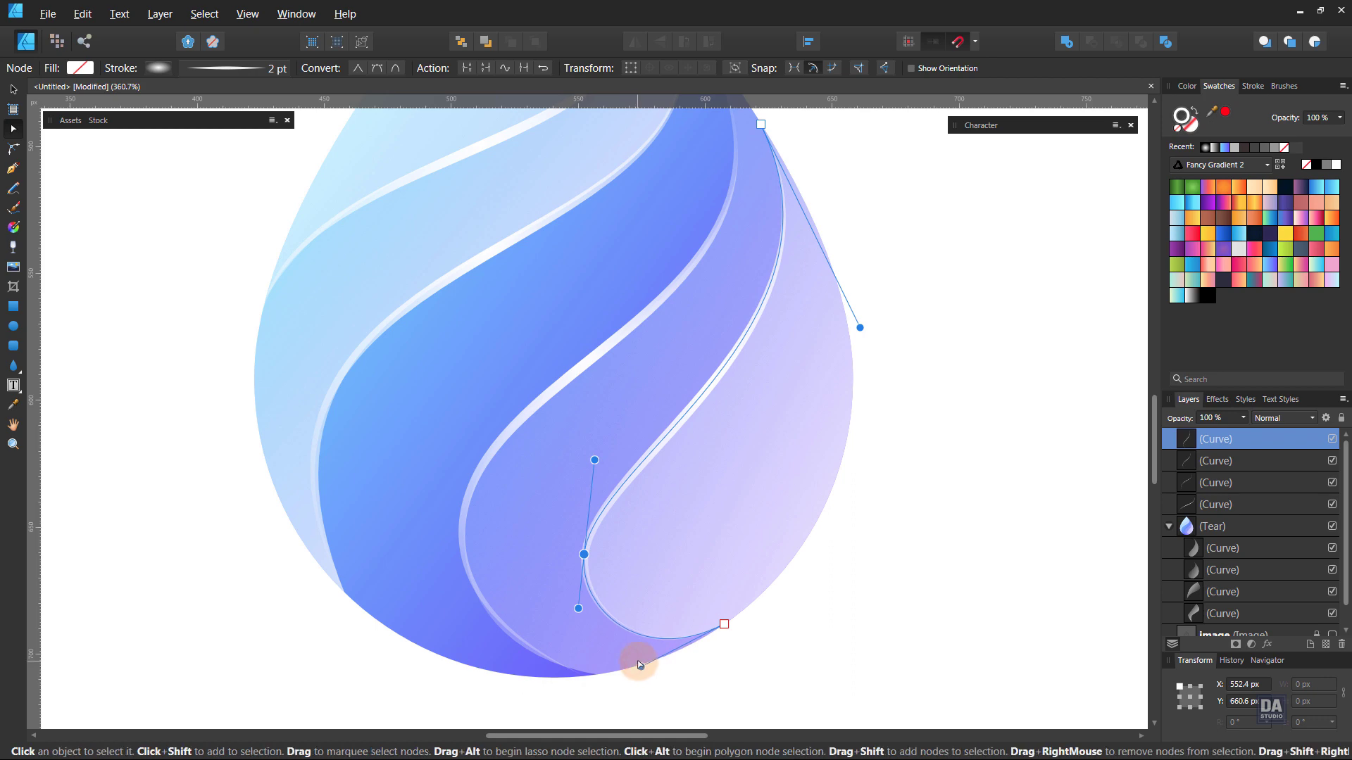
# - Reposition the fourth highlight line's elliptical stroke gradient, centring it lower on the line and shortening its radius
pyautogui.press('c')
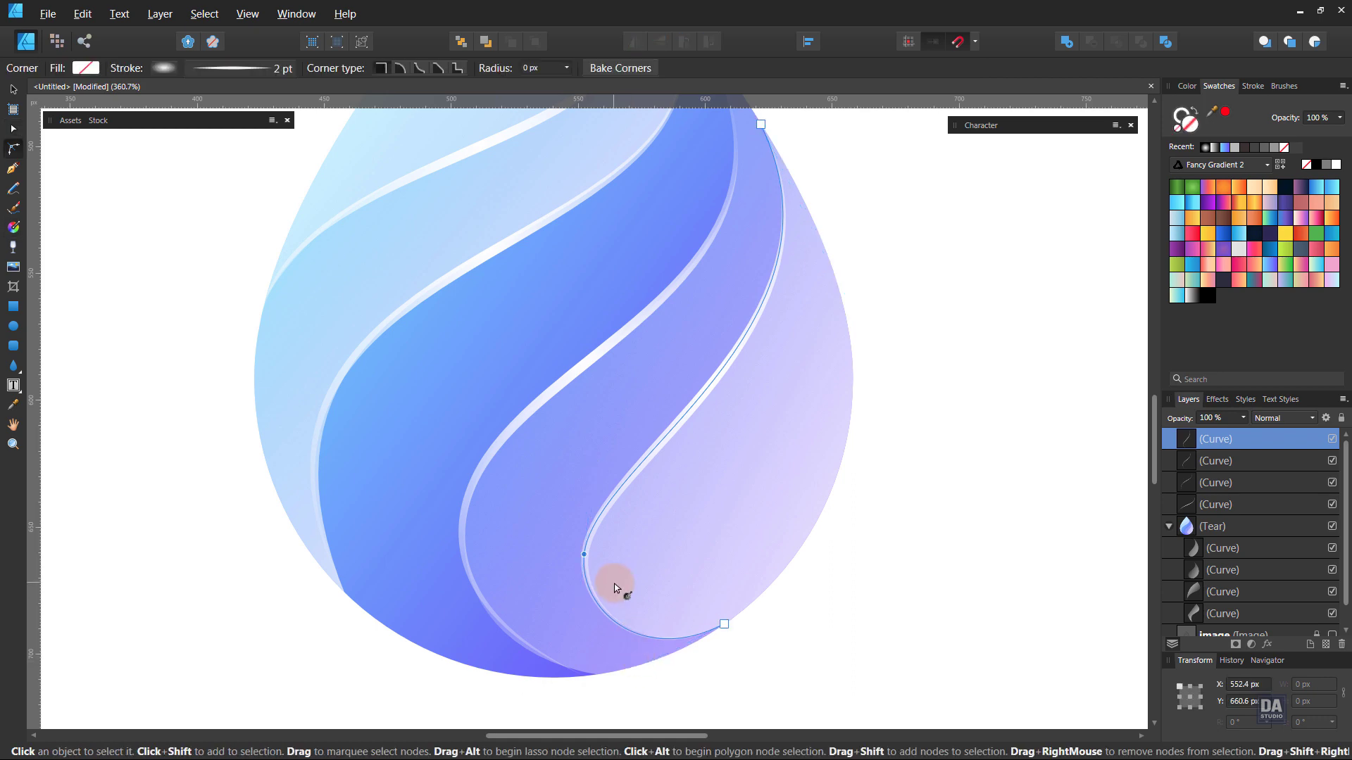
pyautogui.press('g')
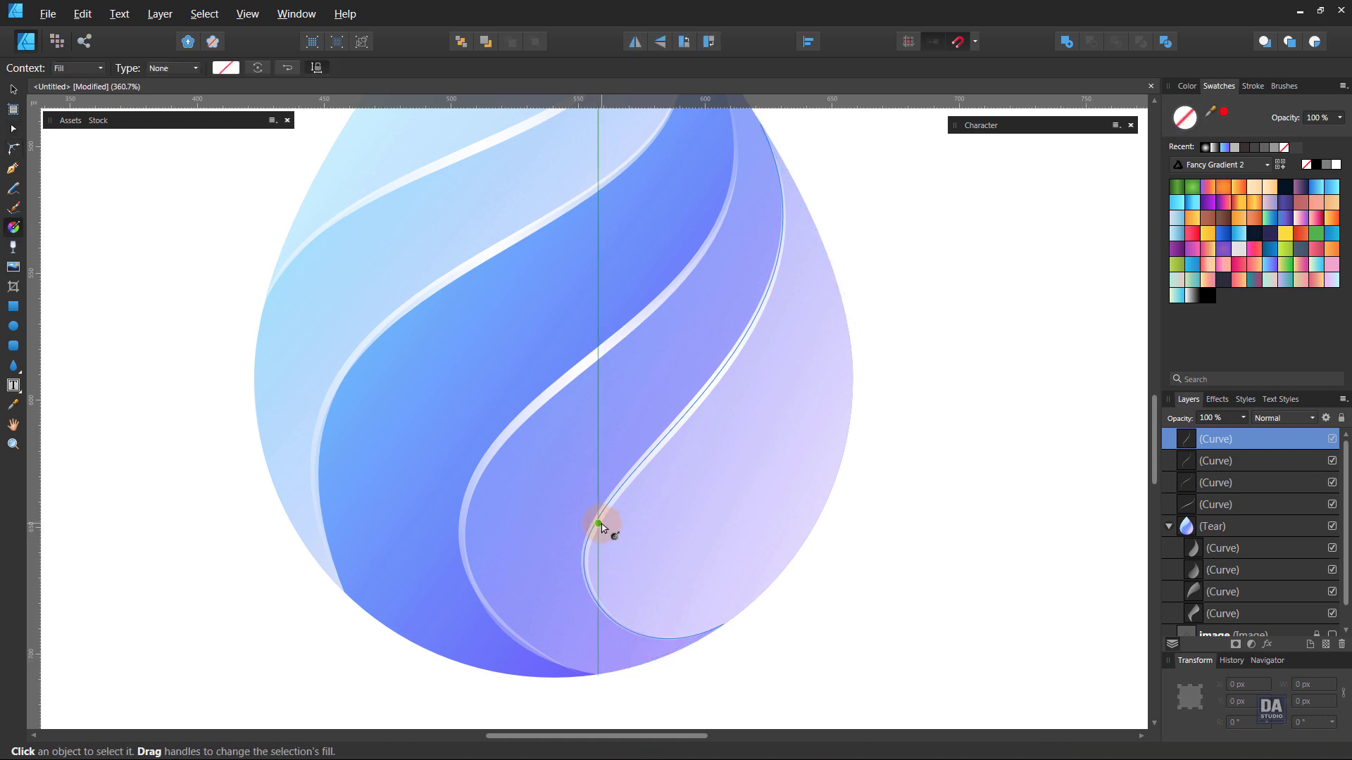
pyautogui.click(602, 522)
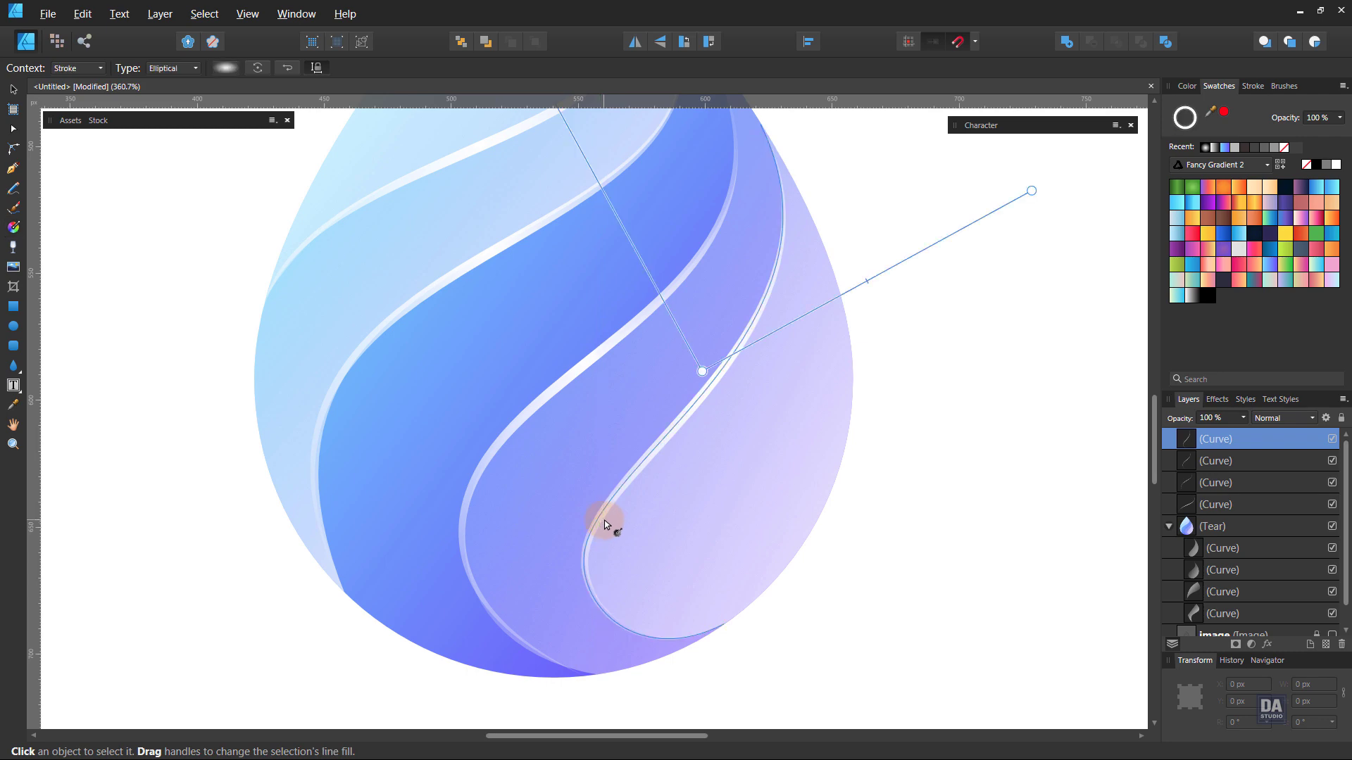
pyautogui.moveTo(667, 465)
pyautogui.mouseDown()
pyautogui.moveTo(893, 395)
pyautogui.moveTo(887, 380)
pyautogui.mouseUp()
pyautogui.scroll(-2, 556, 487)
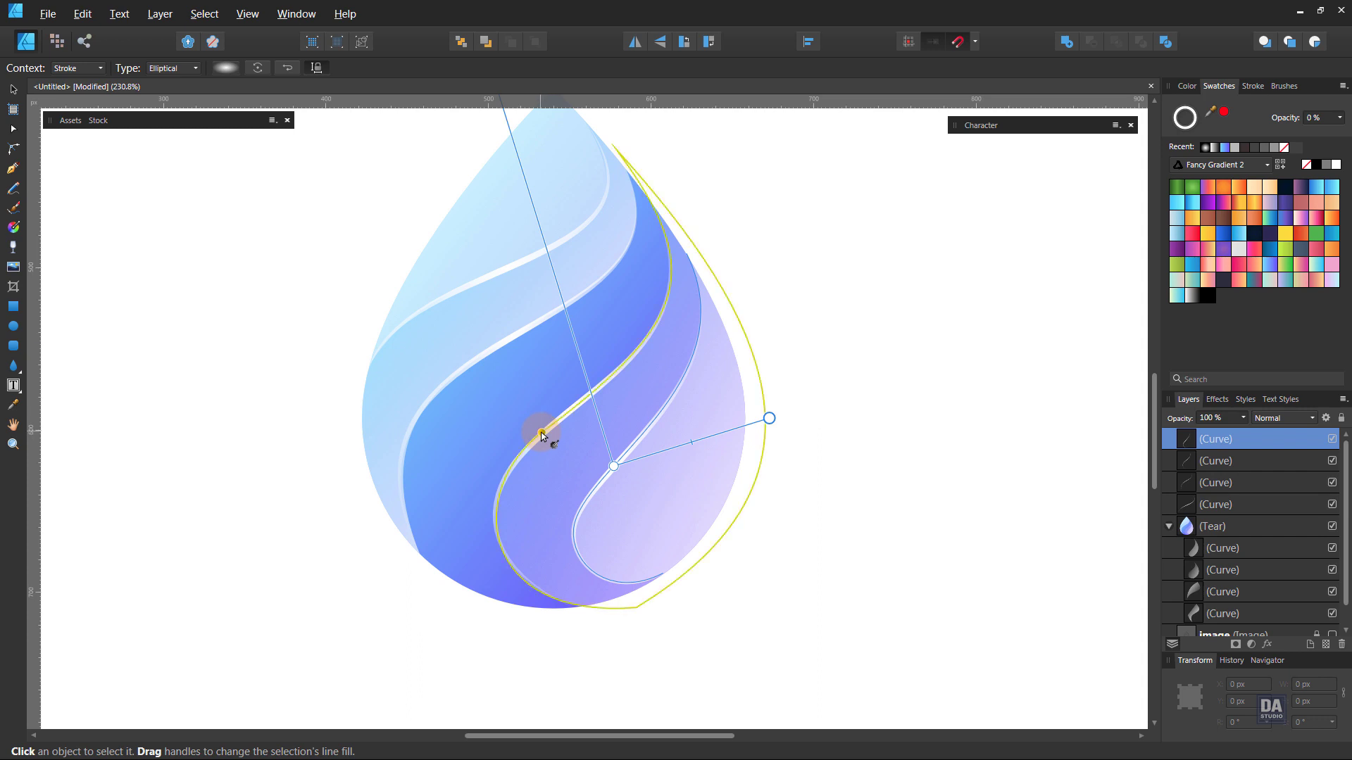
# - Shift the third highlight line's elliptical stroke gradient centre down along the line, bring in its end, and deselect it
pyautogui.click(543, 432)
pyautogui.moveTo(571, 404); pyautogui.dragTo(554, 423)
pyautogui.moveTo(781, 288)
pyautogui.mouseDown()
pyautogui.moveTo(715, 359)
pyautogui.moveTo(777, 312)
pyautogui.mouseUp()
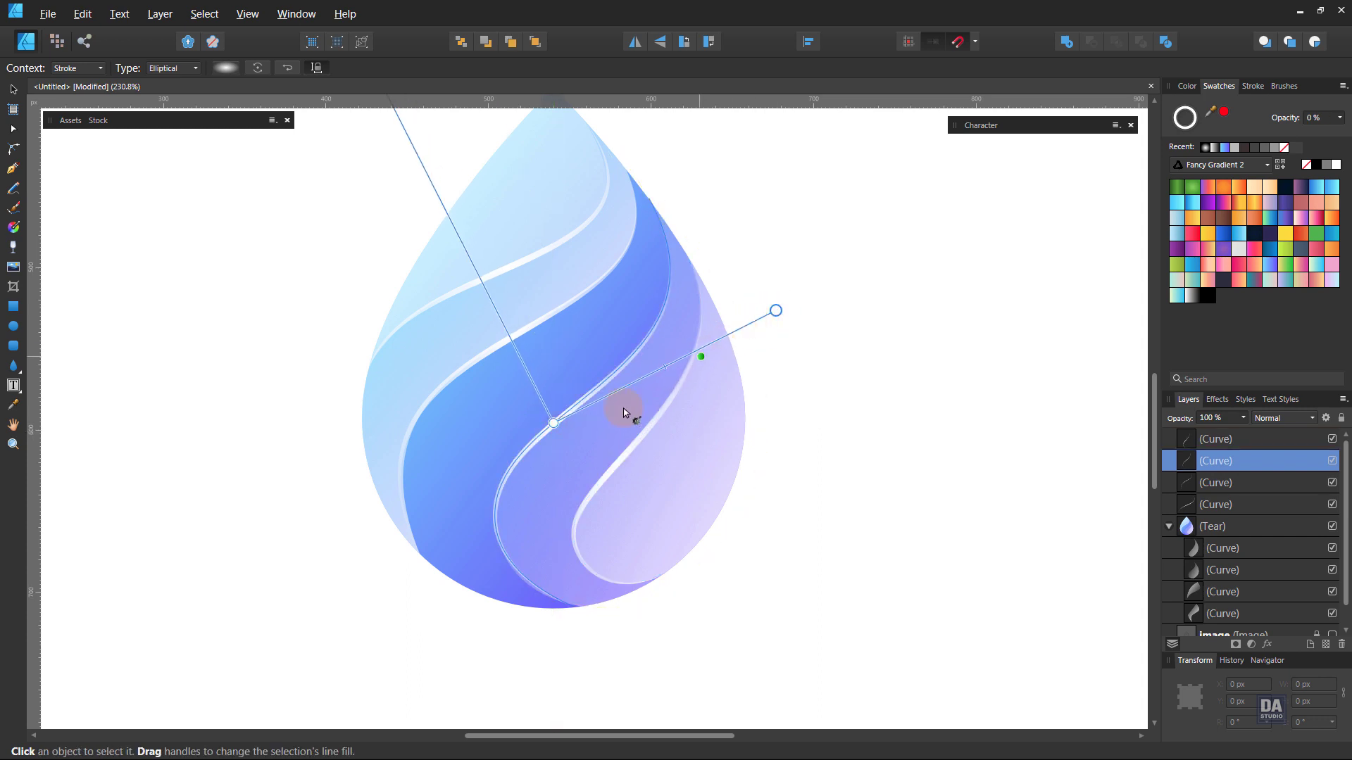
pyautogui.click(796, 480)
pyautogui.scroll(-1, 748, 549)
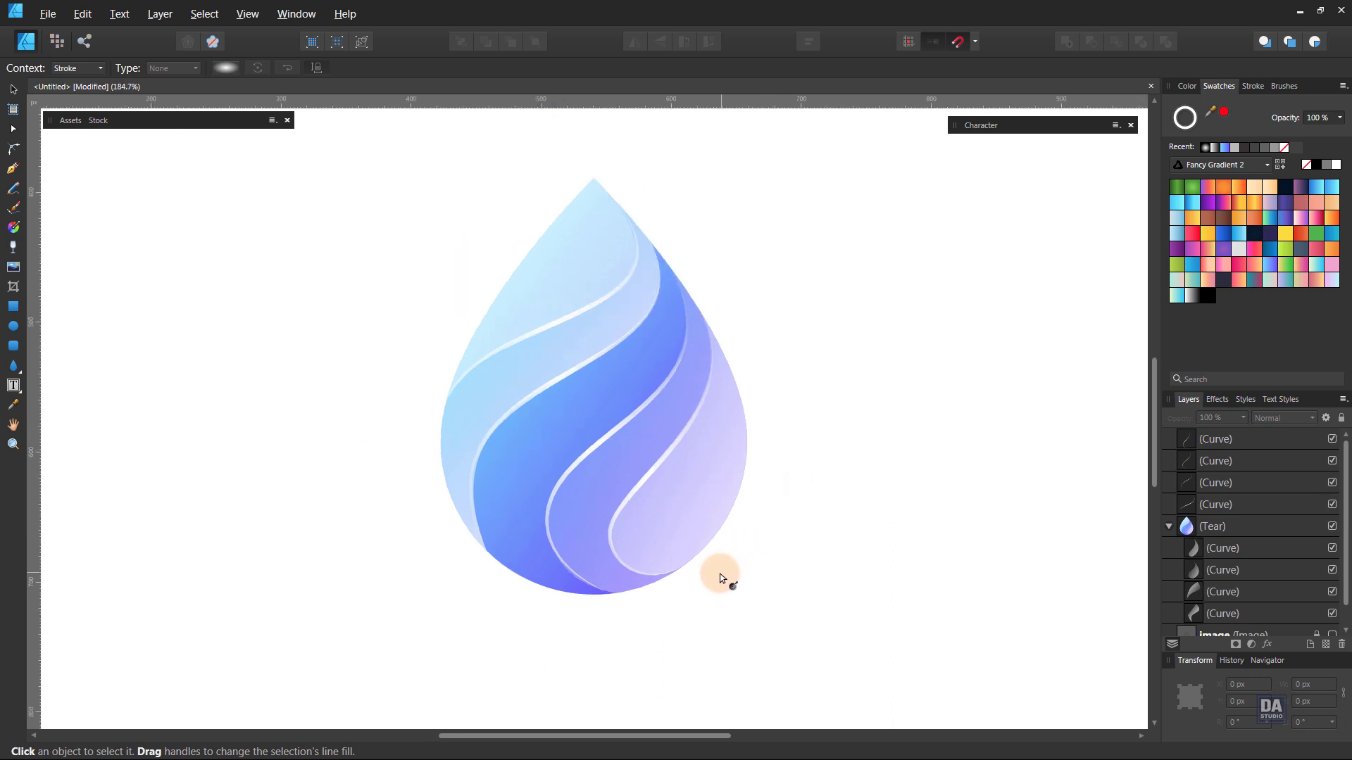
# - Group the four highlight line curves above the teardrop
pyautogui.press('v')
pyautogui.scroll(-2, 630, 577)
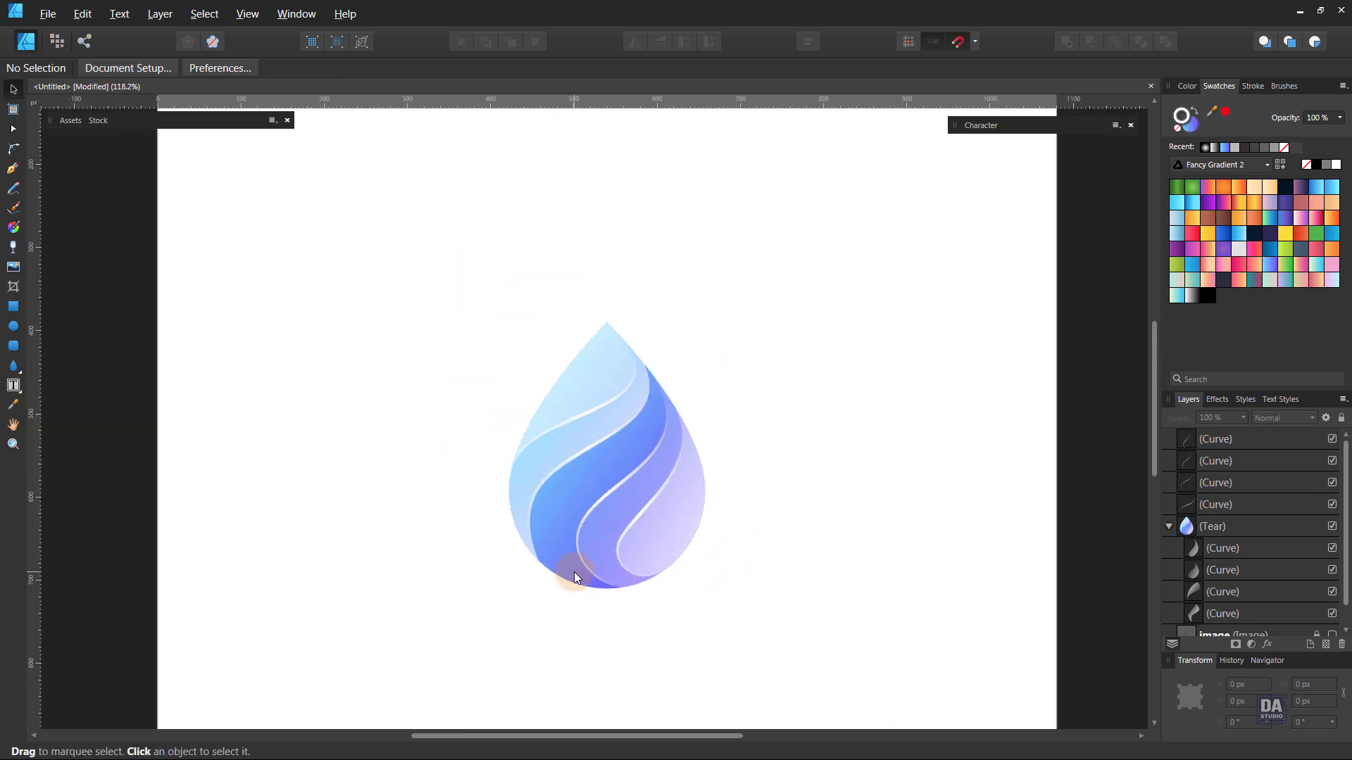
pyautogui.click(1222, 505)
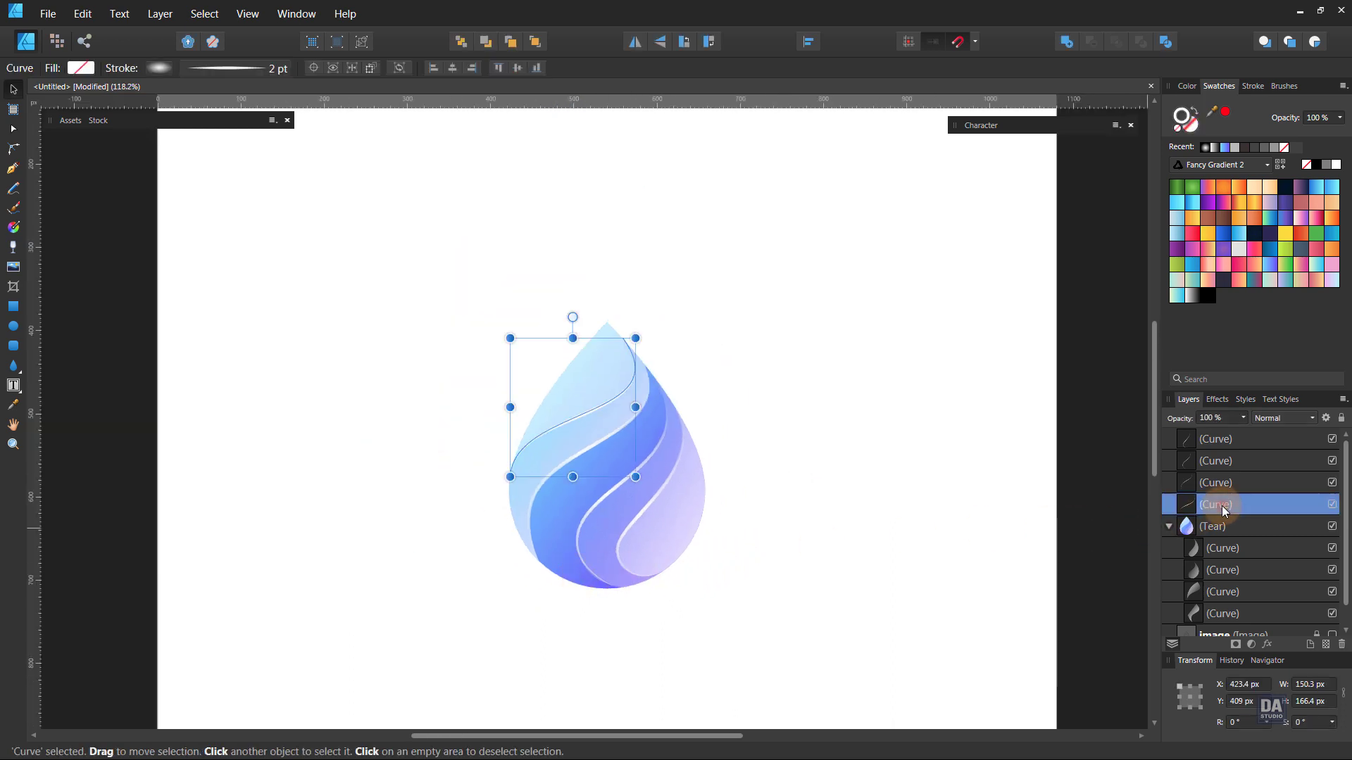
pyautogui.keyDown('shift'); pyautogui.click(1250, 439); pyautogui.keyUp('shift')
pyautogui.rightClick(1250, 439)
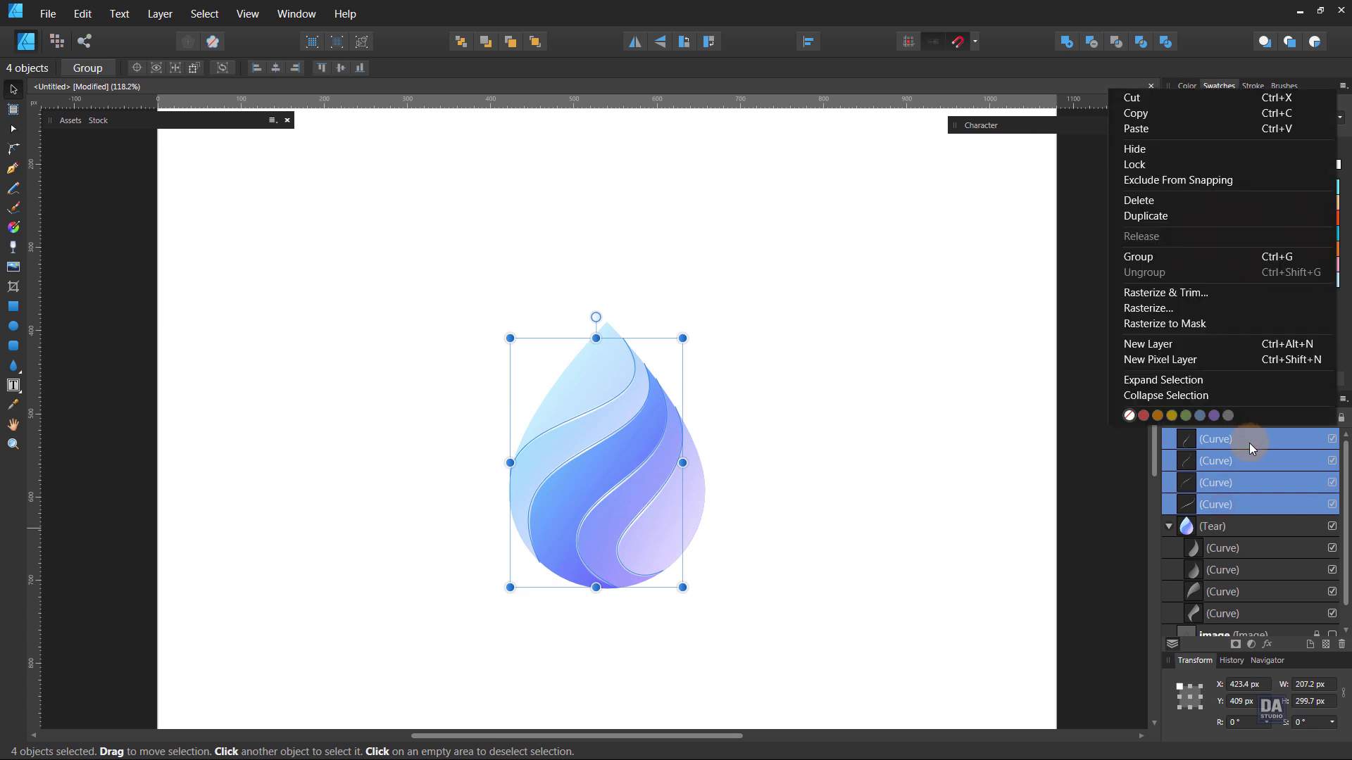
pyautogui.click(1194, 260)
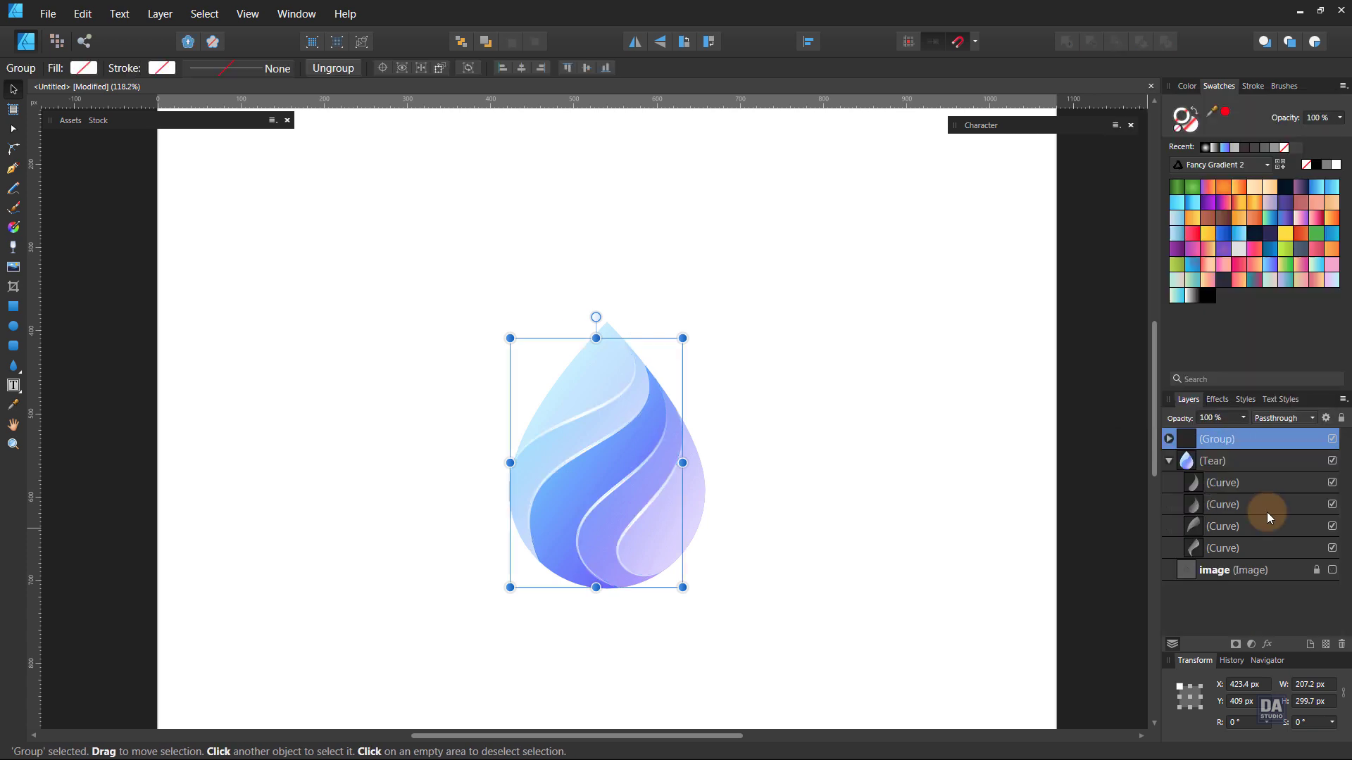
# - Duplicate the highlight group and nest the copy inside the Tear shape
pyautogui.rightClick(1253, 441)
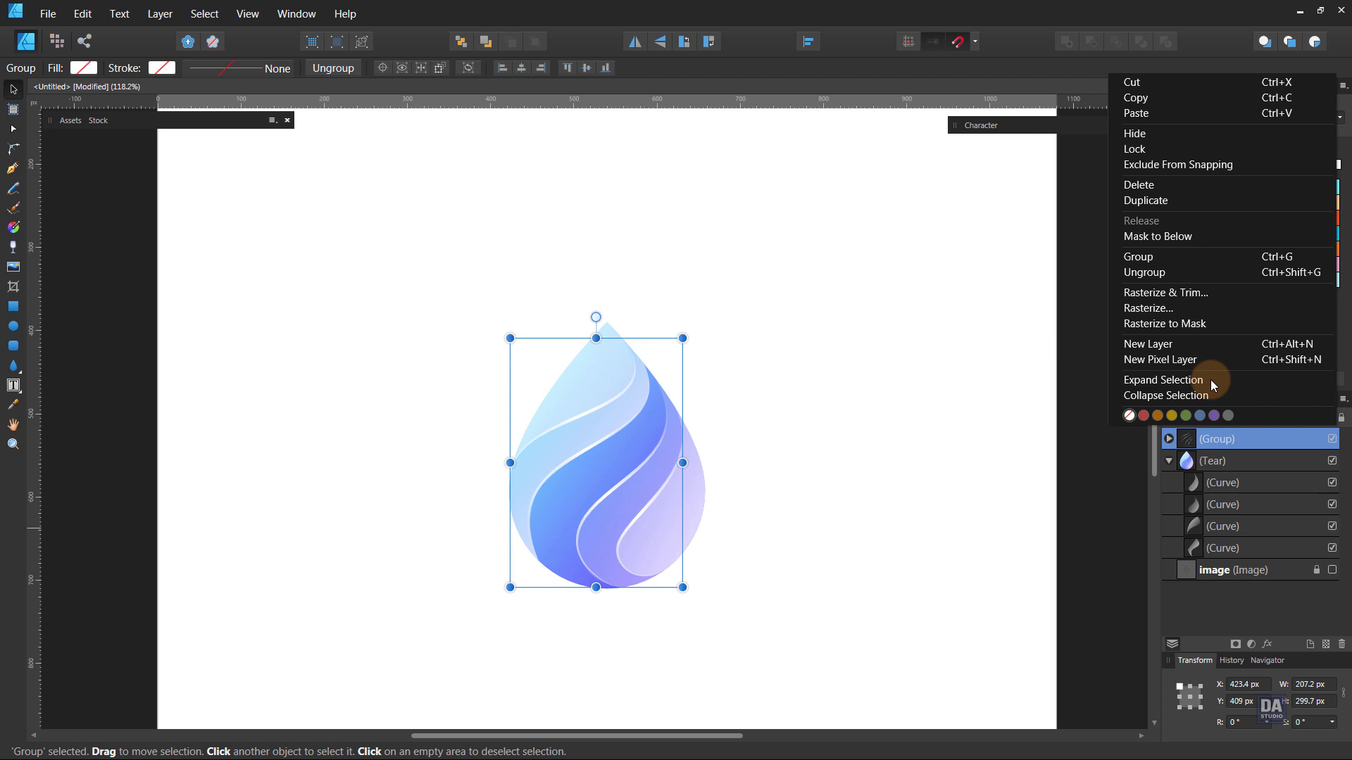
pyautogui.click(1180, 204)
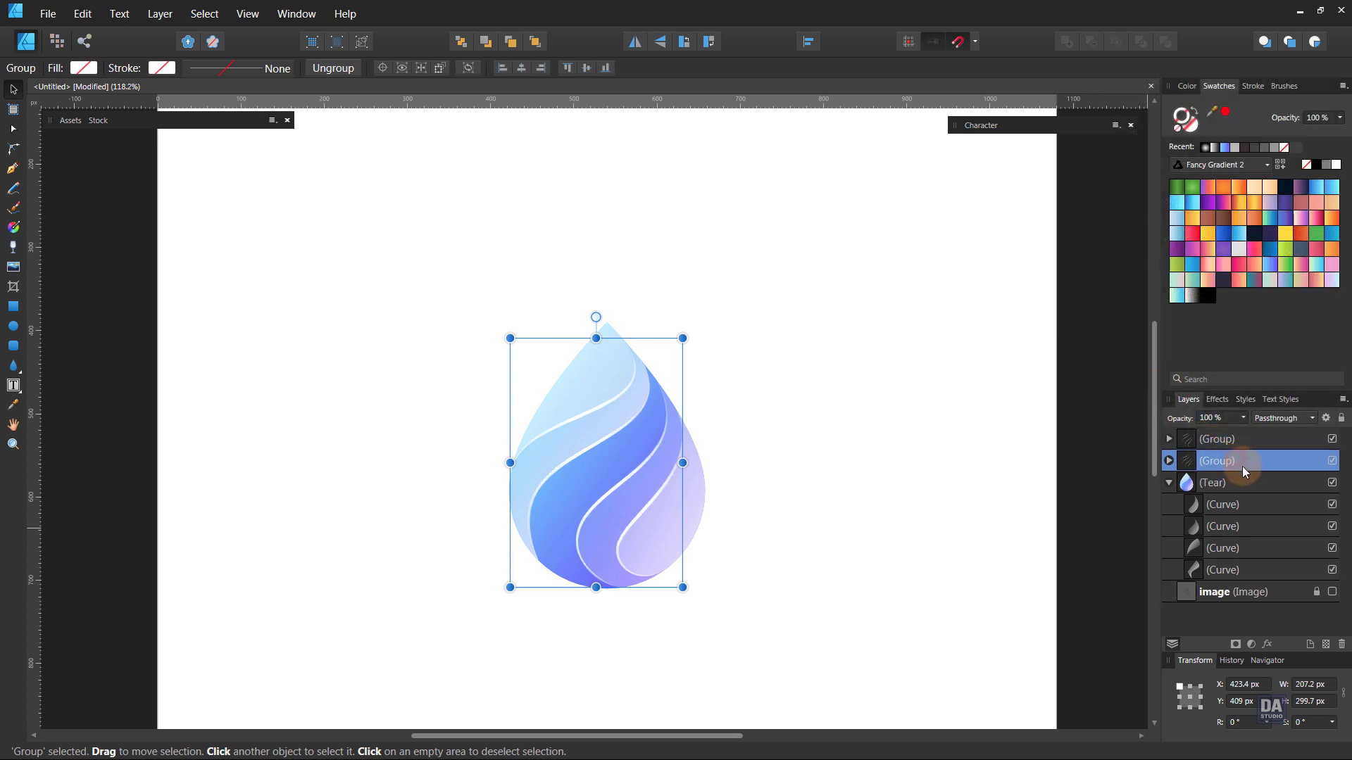
pyautogui.moveTo(1242, 466); pyautogui.dragTo(1251, 492)
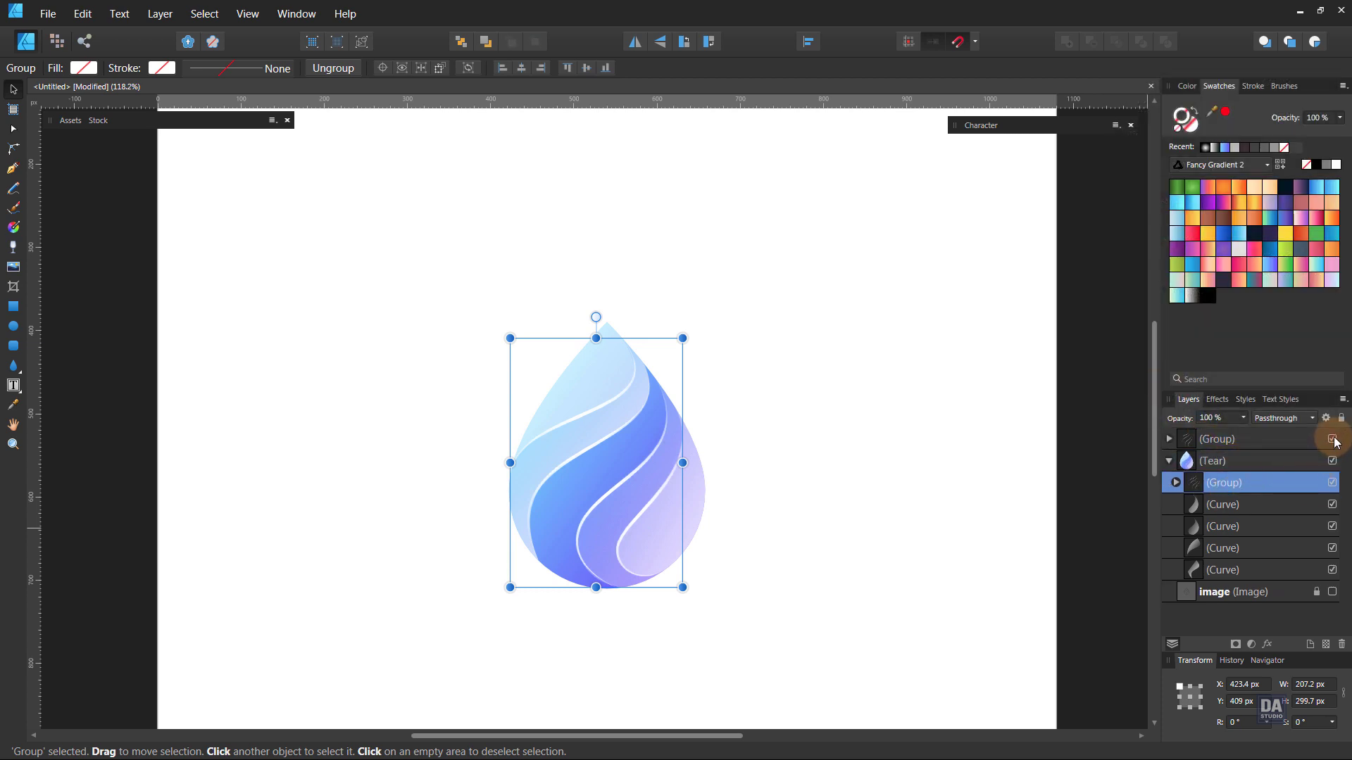
# - Hide the highlight group outside the teardrop and apply a 0.8 px Gaussian Blur to the nested group
pyautogui.click(1267, 644)
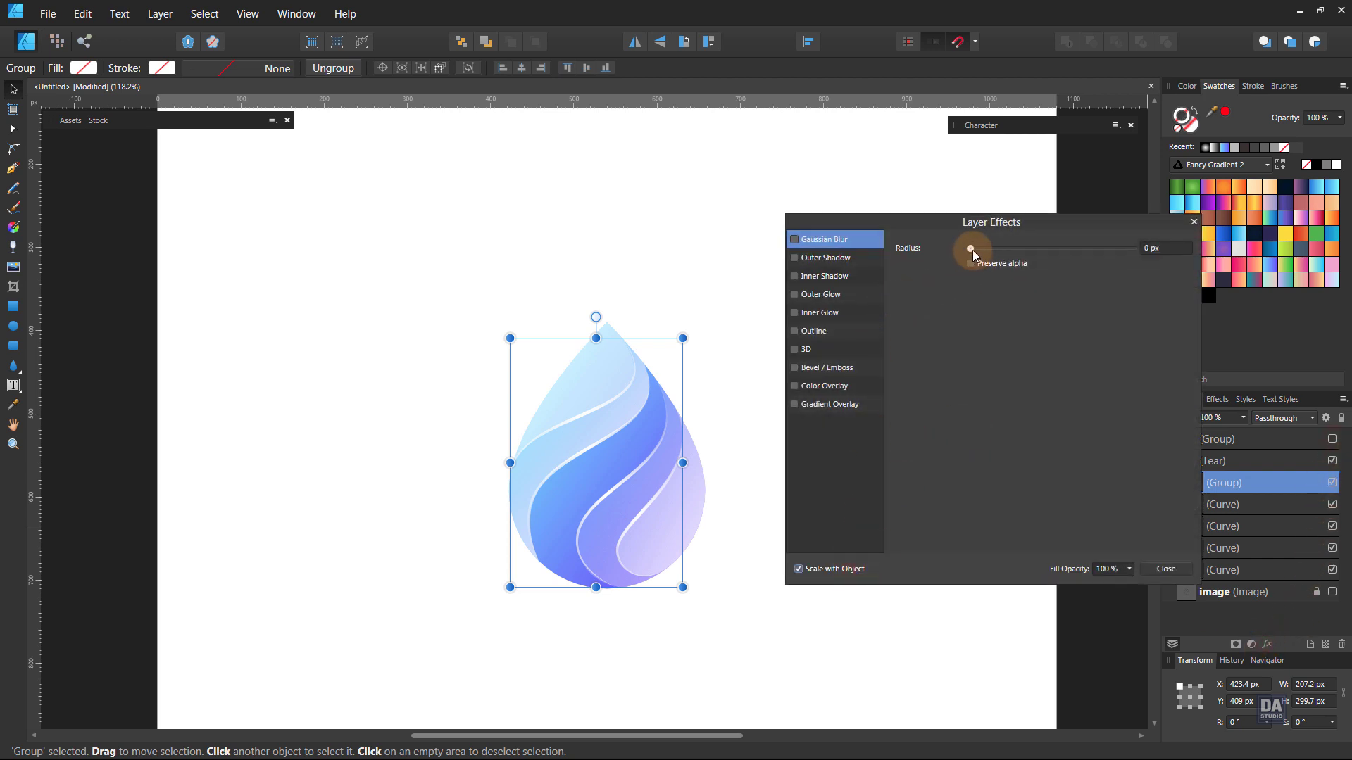
pyautogui.moveTo(970, 249); pyautogui.dragTo(986, 249)
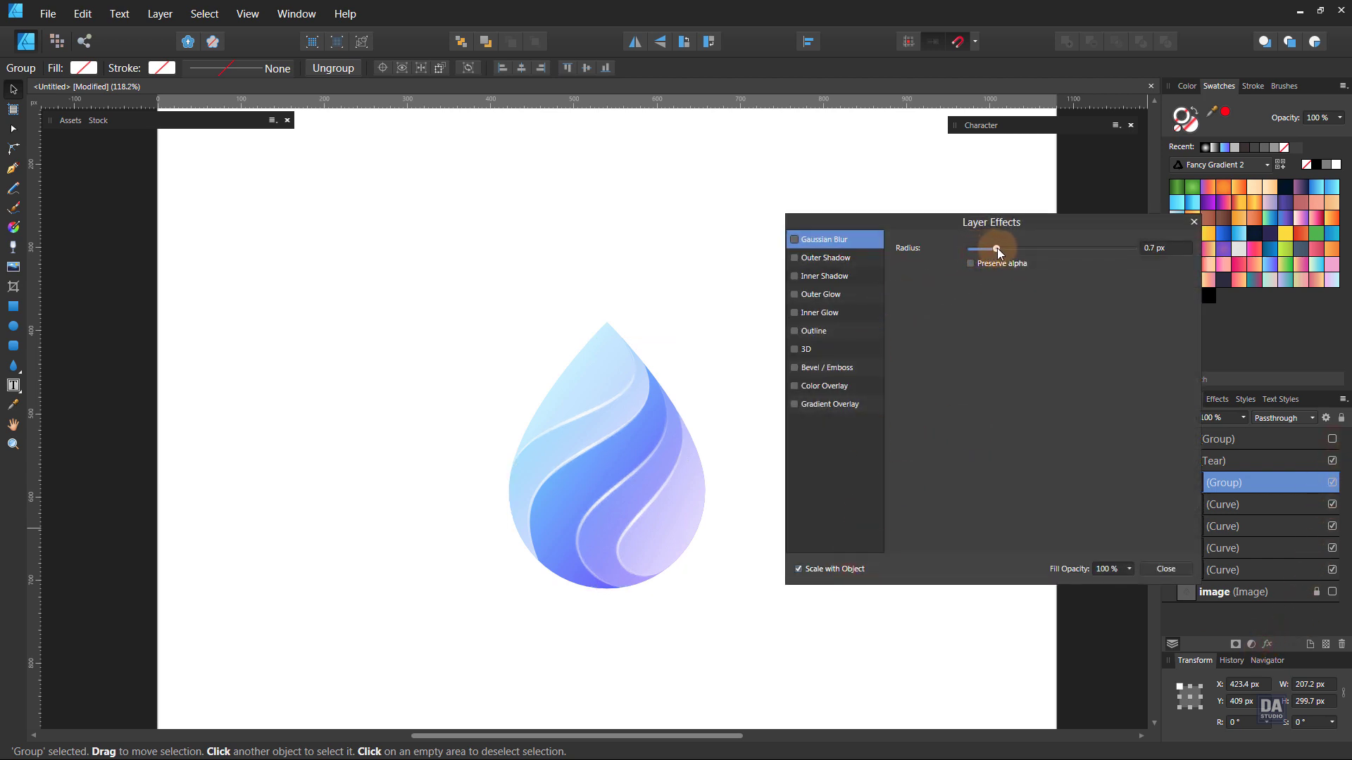
pyautogui.keyDown('ctrl'); pyautogui.click(704, 462); pyautogui.keyUp('ctrl')
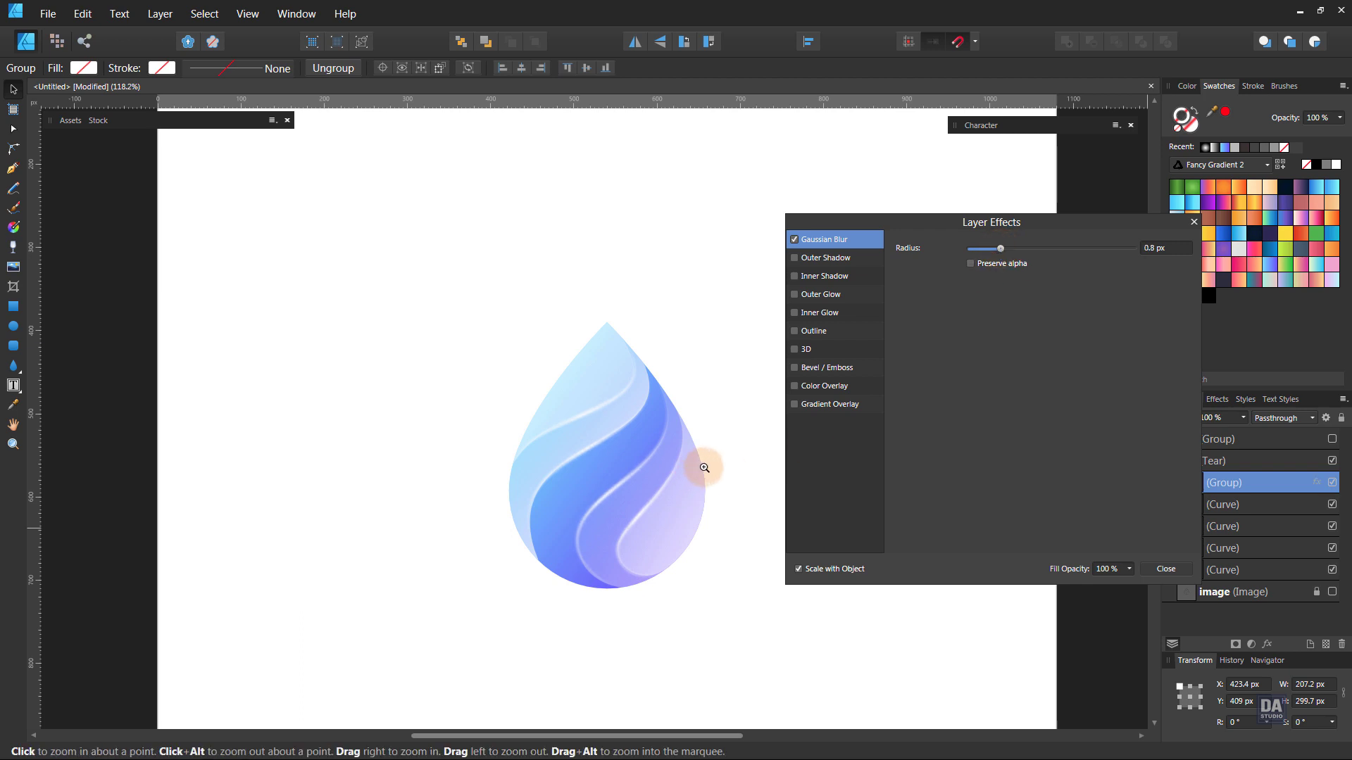
pyautogui.click(795, 240)
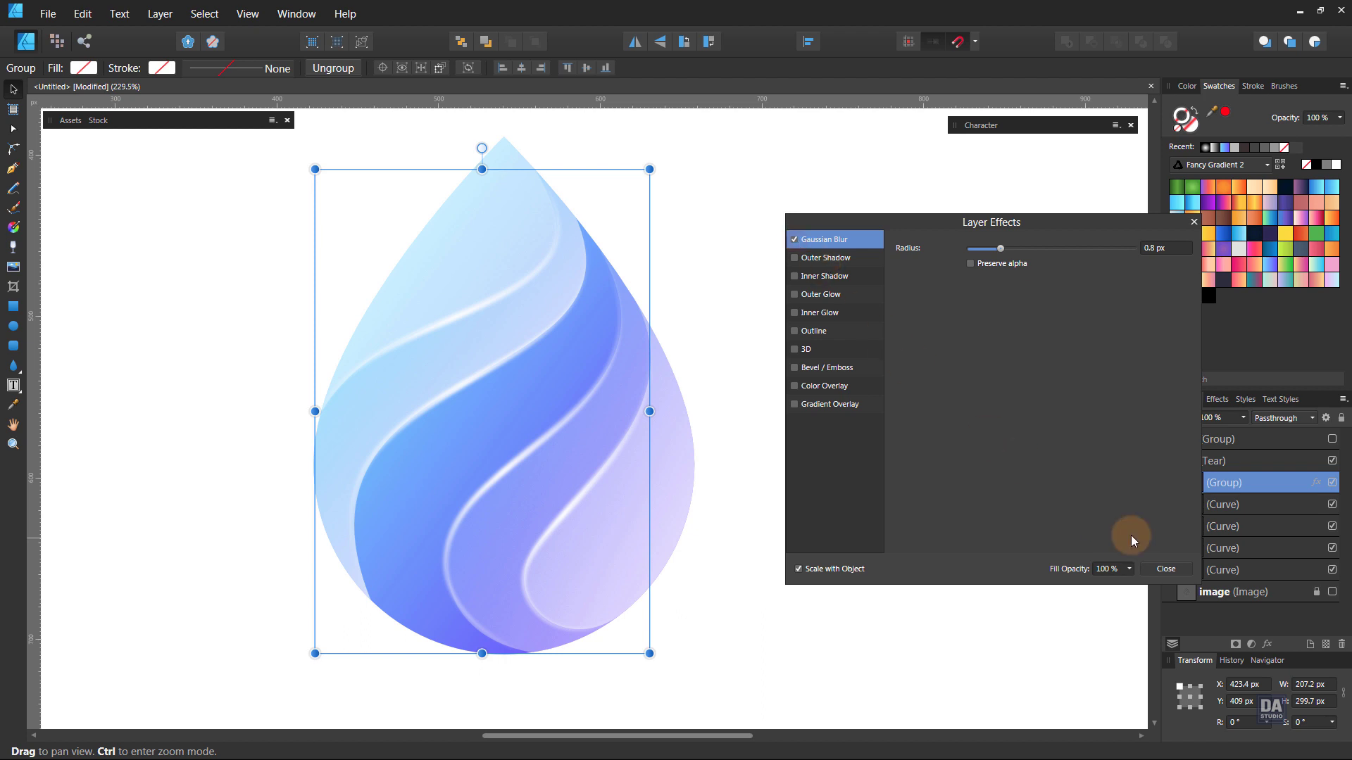
pyautogui.click(1165, 569)
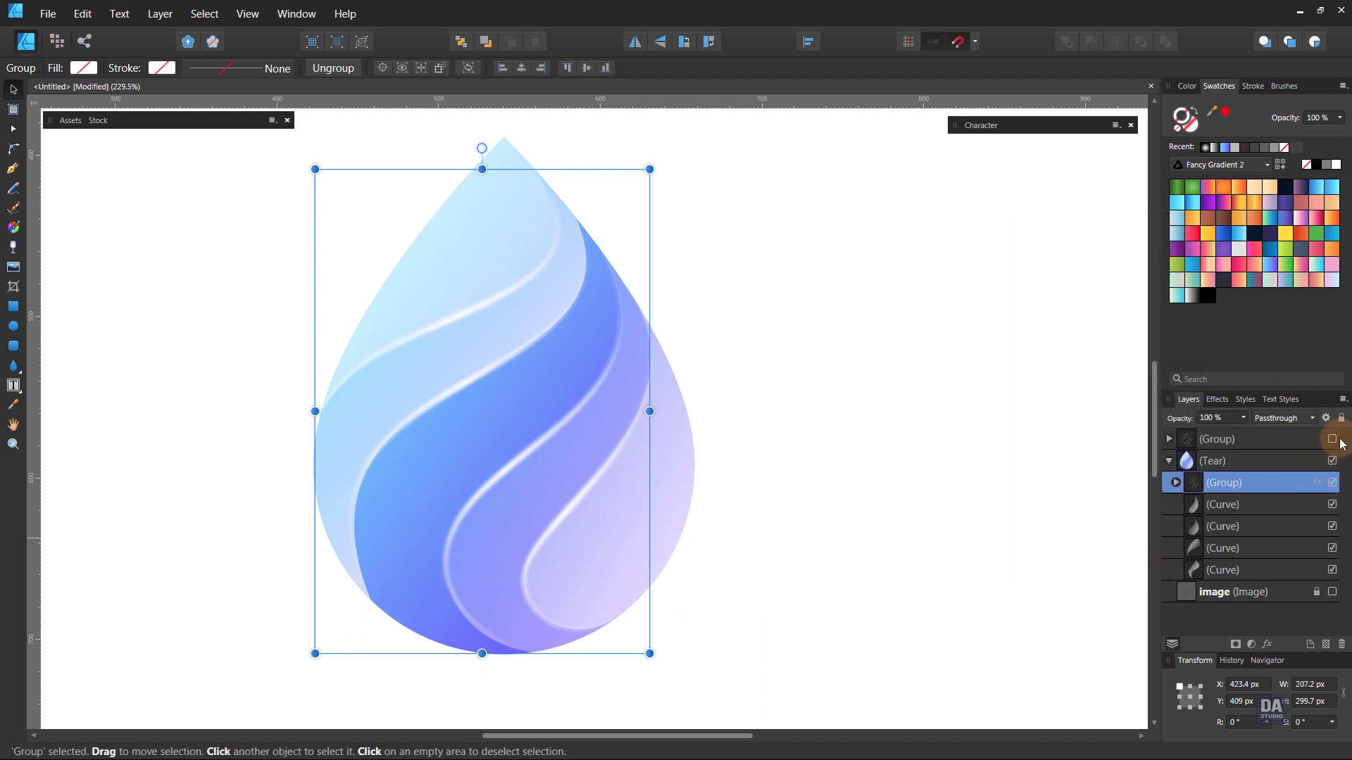
# - Show the unblurred highlight group again, nest it inside the Tear above the blurred group, and deselect everything
pyautogui.click(1332, 440)
pyautogui.moveTo(1249, 443); pyautogui.dragTo(1278, 462)
pyautogui.click(1038, 479)
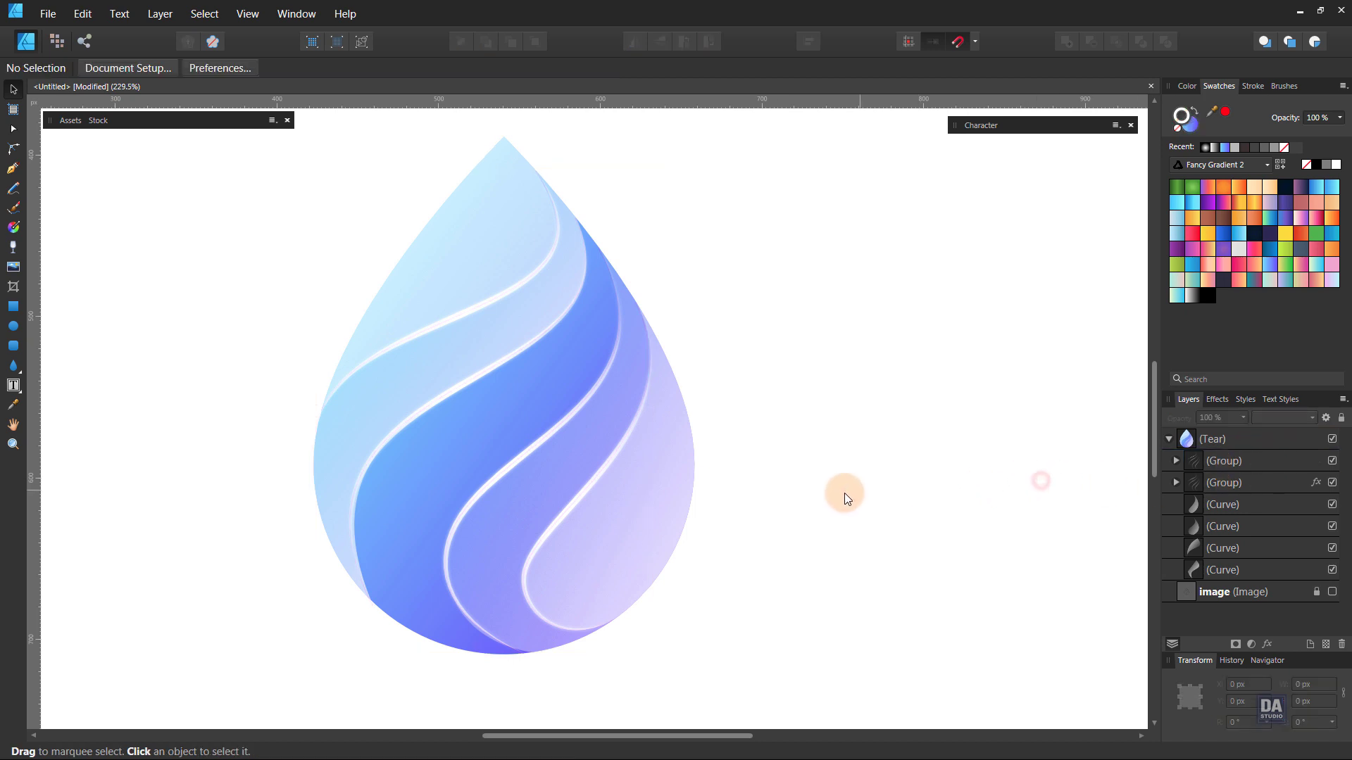
pyautogui.hotkey('ctrl', '0')
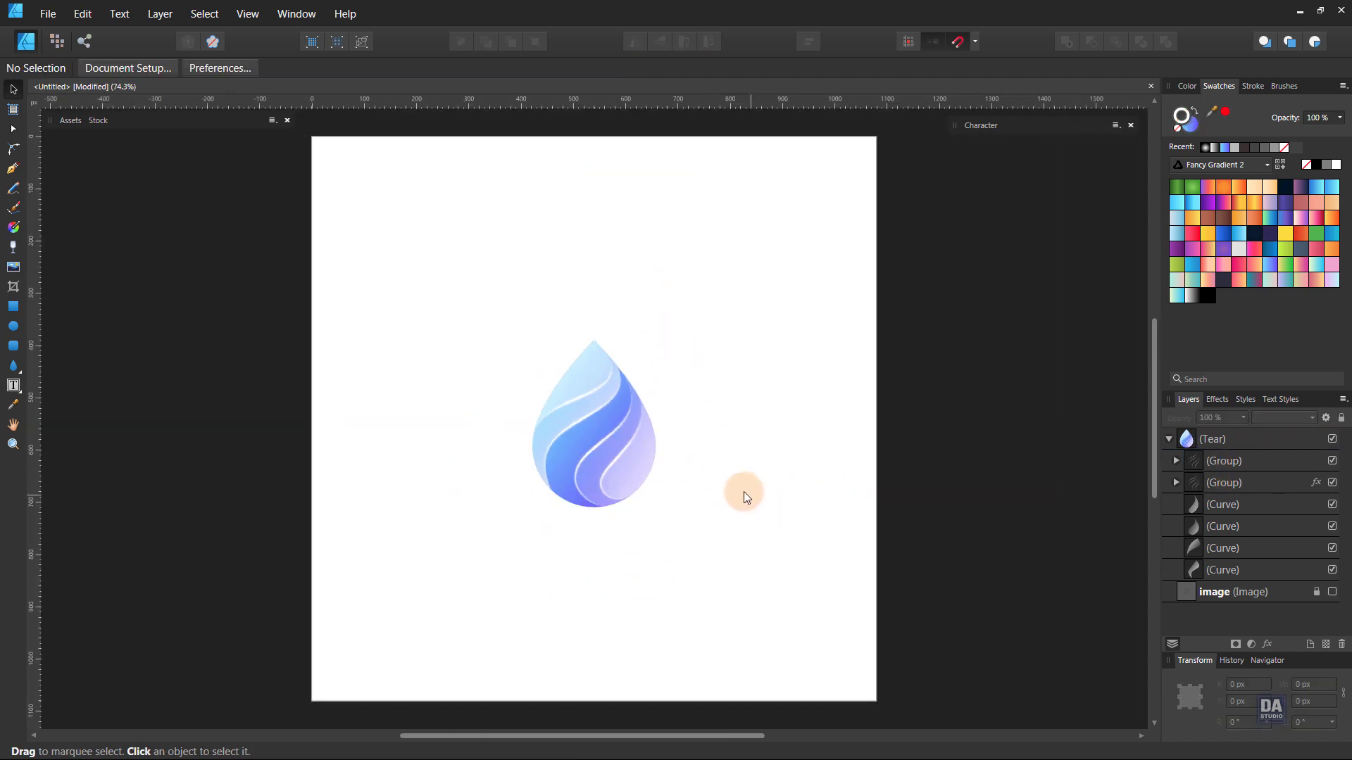
# - Set the noise of the Tear shape's fill to 43% and deselect it
pyautogui.click(1245, 439)
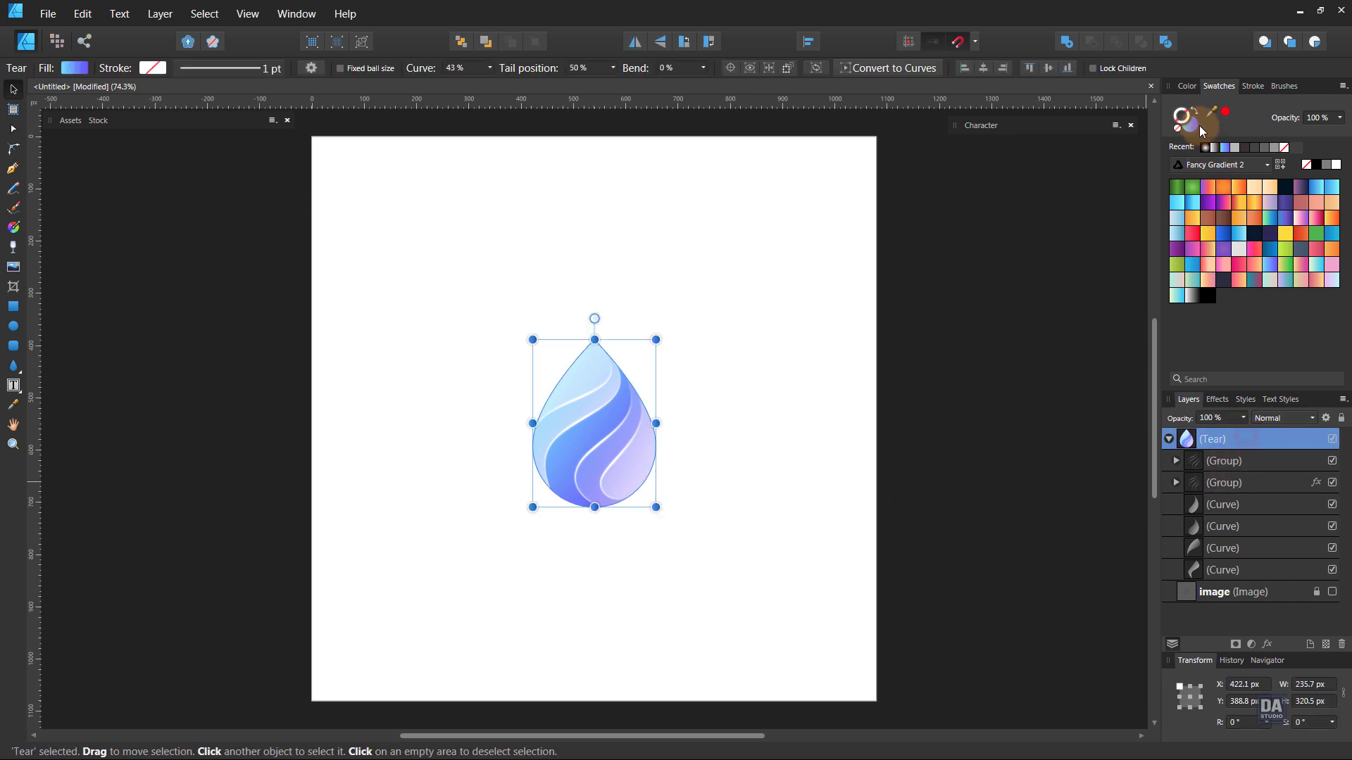
pyautogui.click(1187, 85)
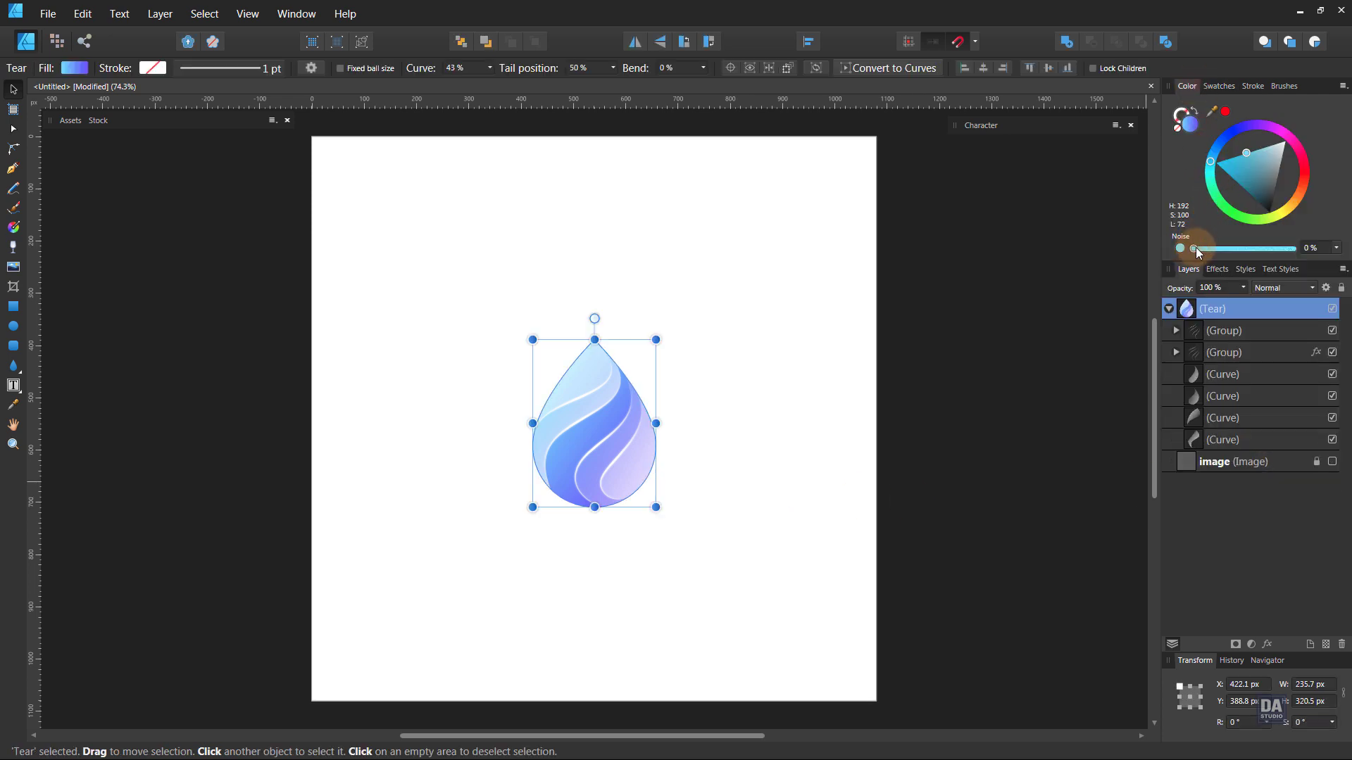
pyautogui.moveTo(1196, 252); pyautogui.dragTo(1237, 250)
pyautogui.click(831, 468)
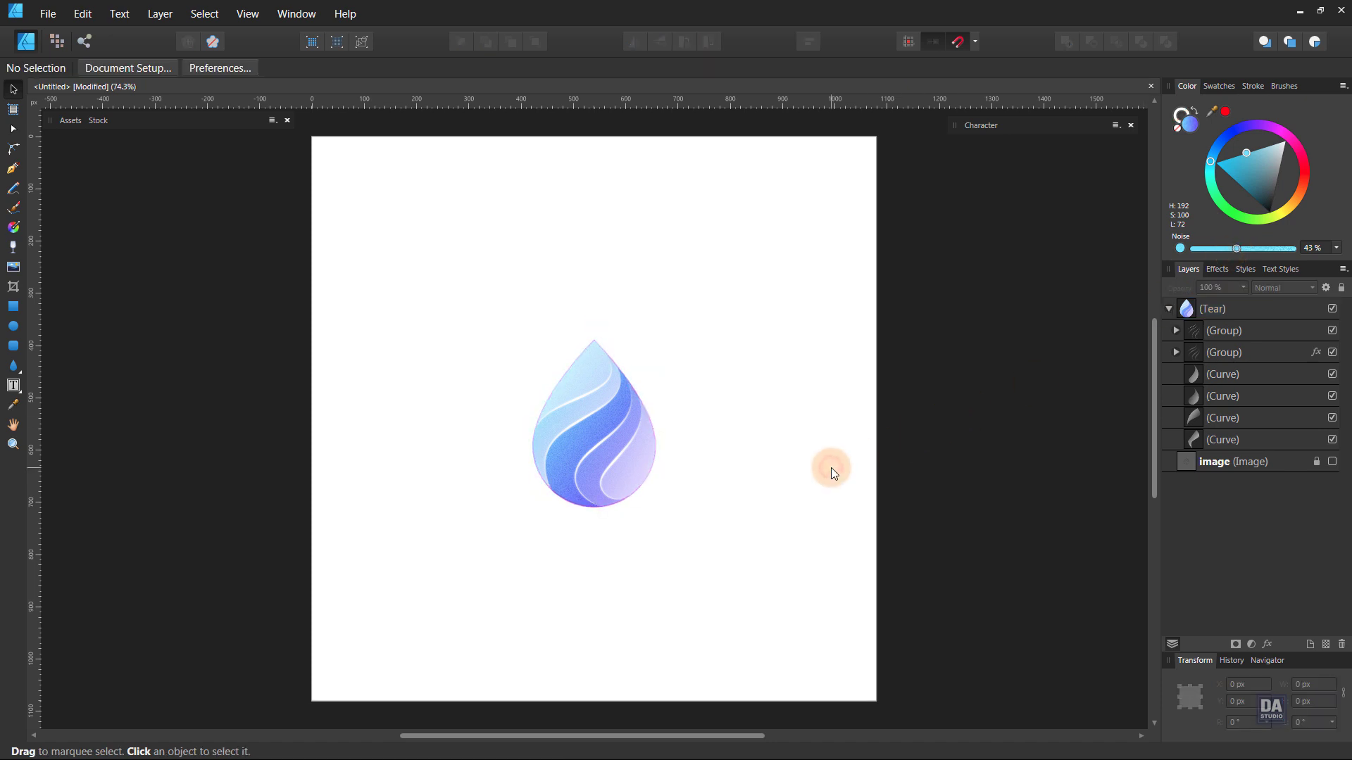
# - Select the left band's curve and shorten its linear fill gradient by pulling both ends inward
pyautogui.click(555, 432)
pyautogui.press('g')
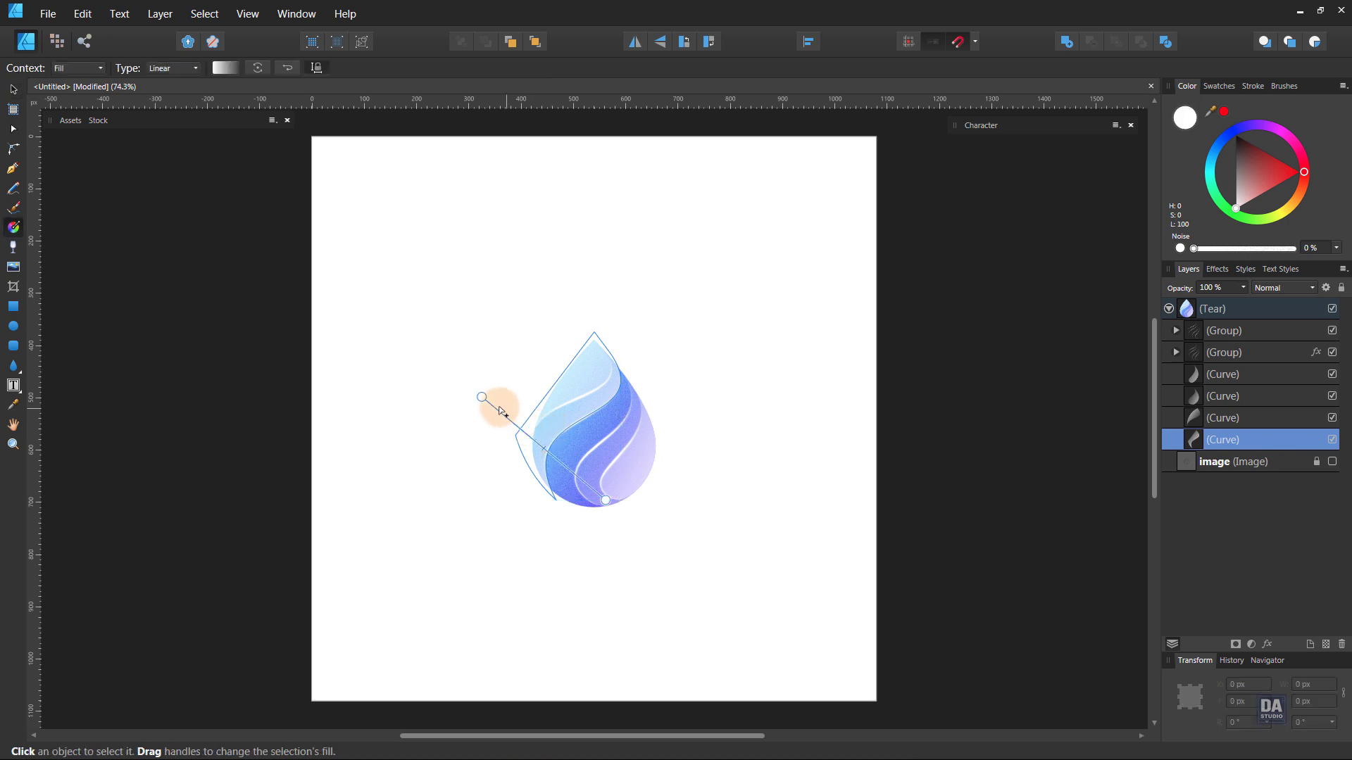
pyautogui.moveTo(481, 397); pyautogui.dragTo(509, 419)
pyautogui.moveTo(605, 504); pyautogui.dragTo(594, 489)
pyautogui.moveTo(511, 419); pyautogui.dragTo(601, 424)
# - Select the uppermost band's curve, pull the outer end of its linear fill gradient closer to the teardrop, and deselect it
pyautogui.click(591, 378)
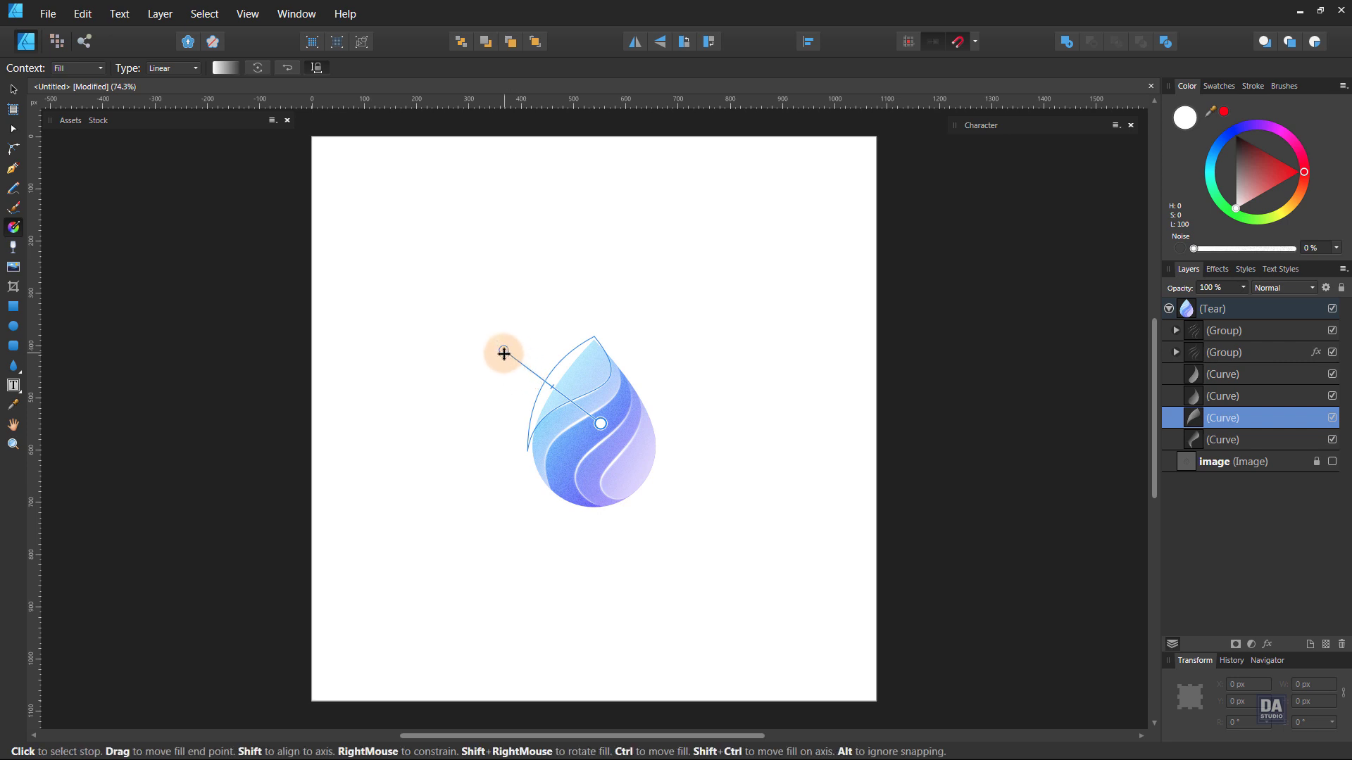
pyautogui.moveTo(502, 351); pyautogui.dragTo(521, 365)
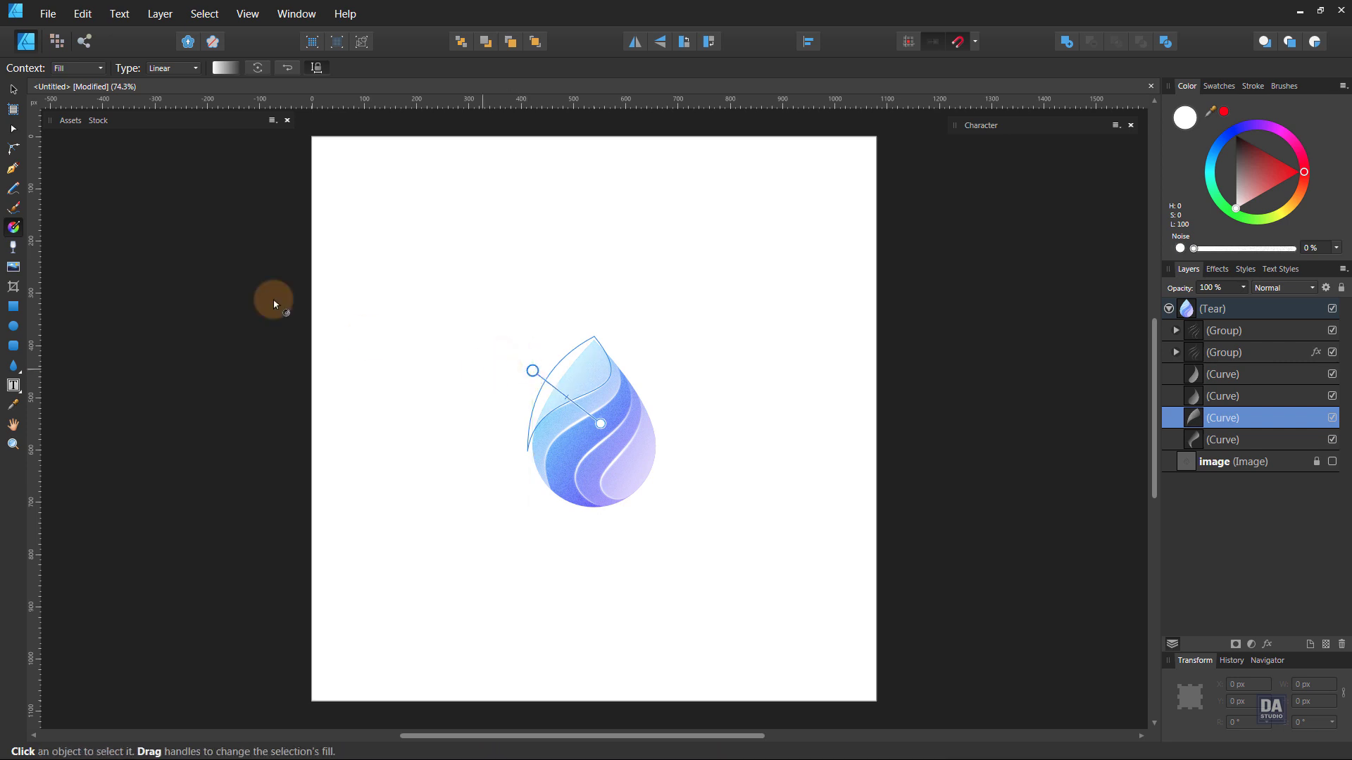
pyautogui.click(12, 90)
pyautogui.click(364, 352)
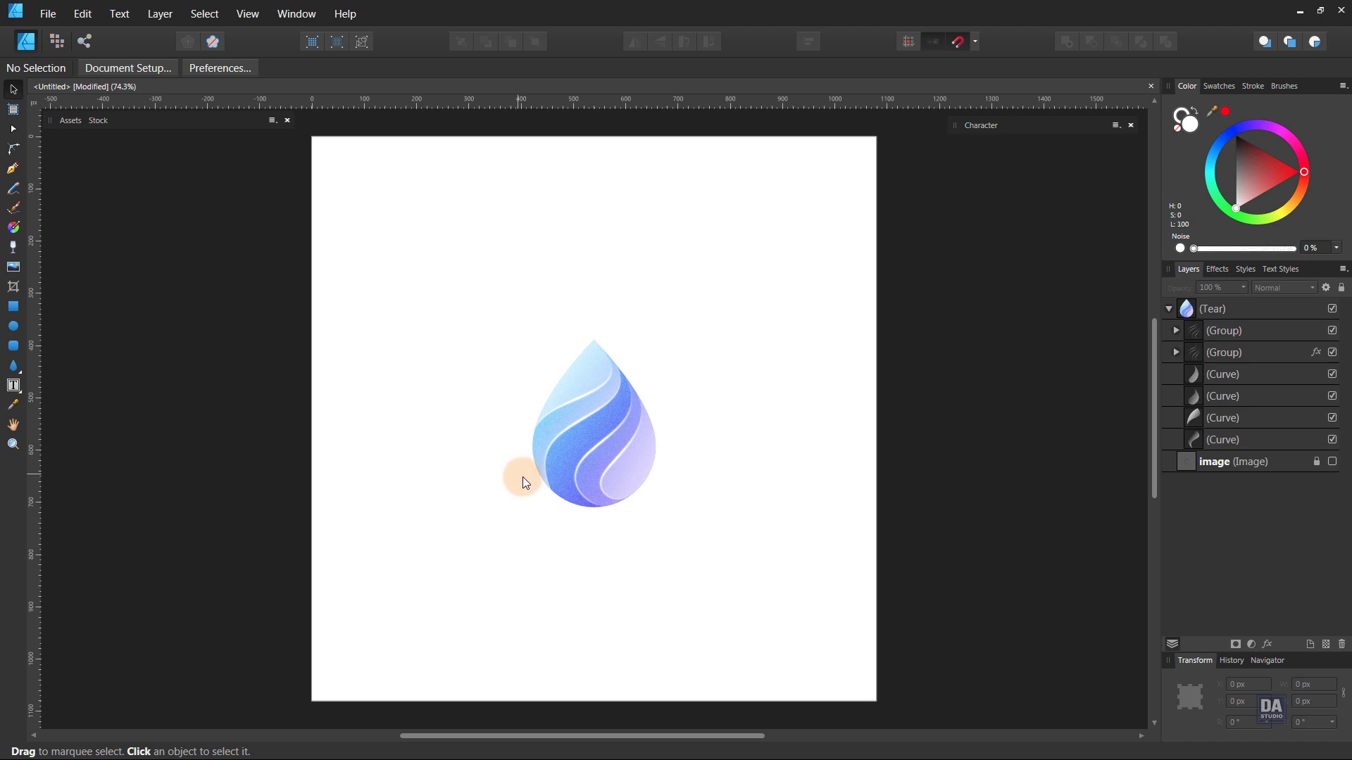
pyautogui.scroll(-1, 610, 516)
pyautogui.scroll(2, 607, 512)
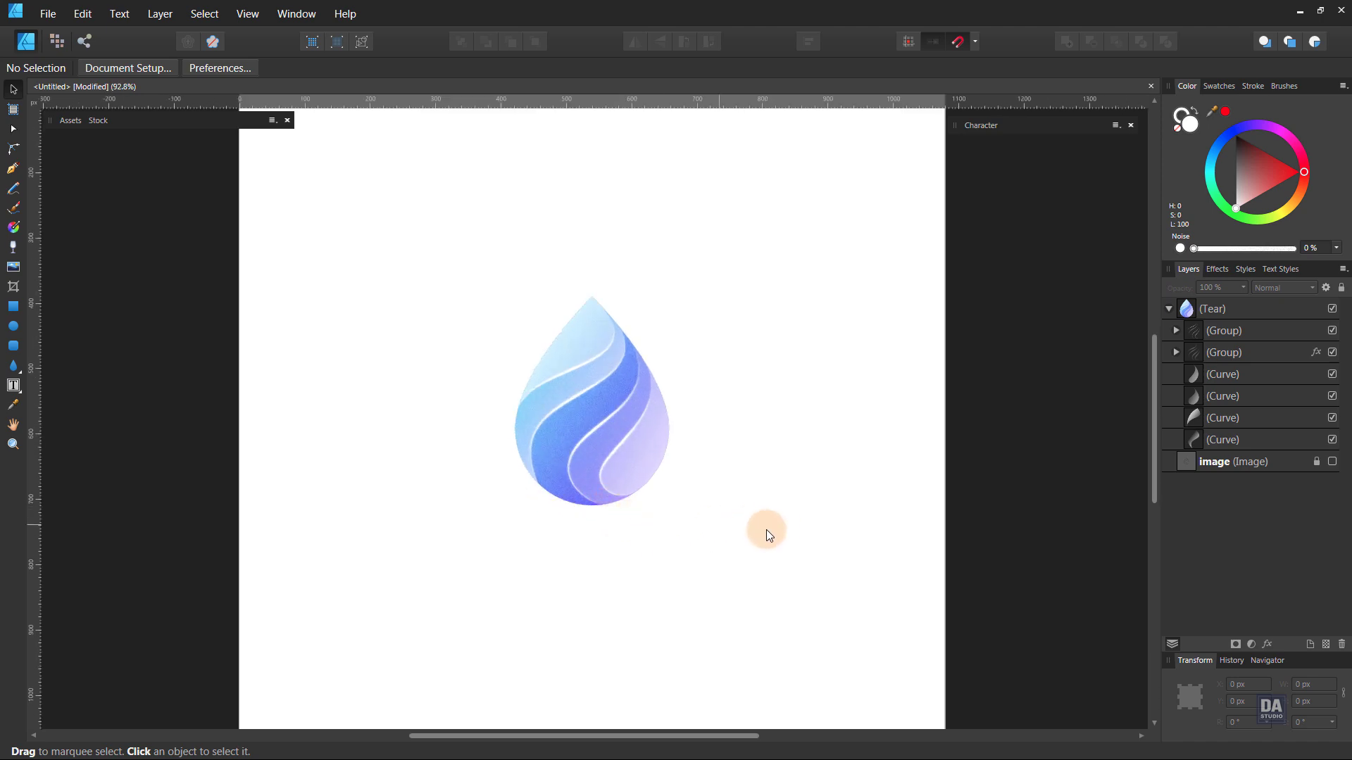